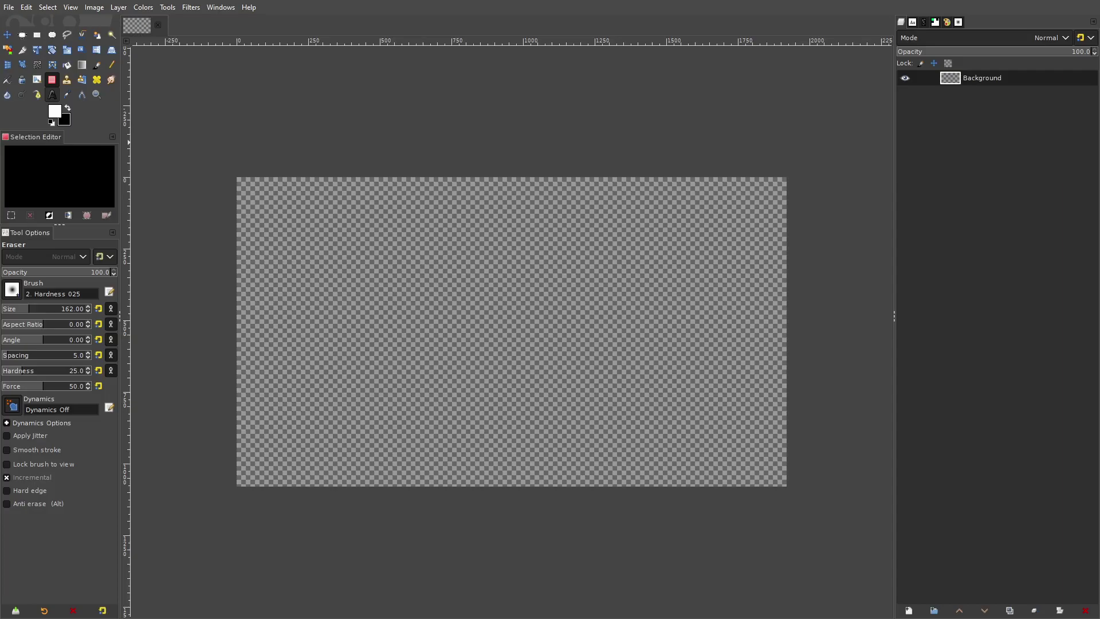
- Create a text box covering most of the canvas in Anybody Ultra-Bold Condensed and enter "TEXT"
click(52, 95)
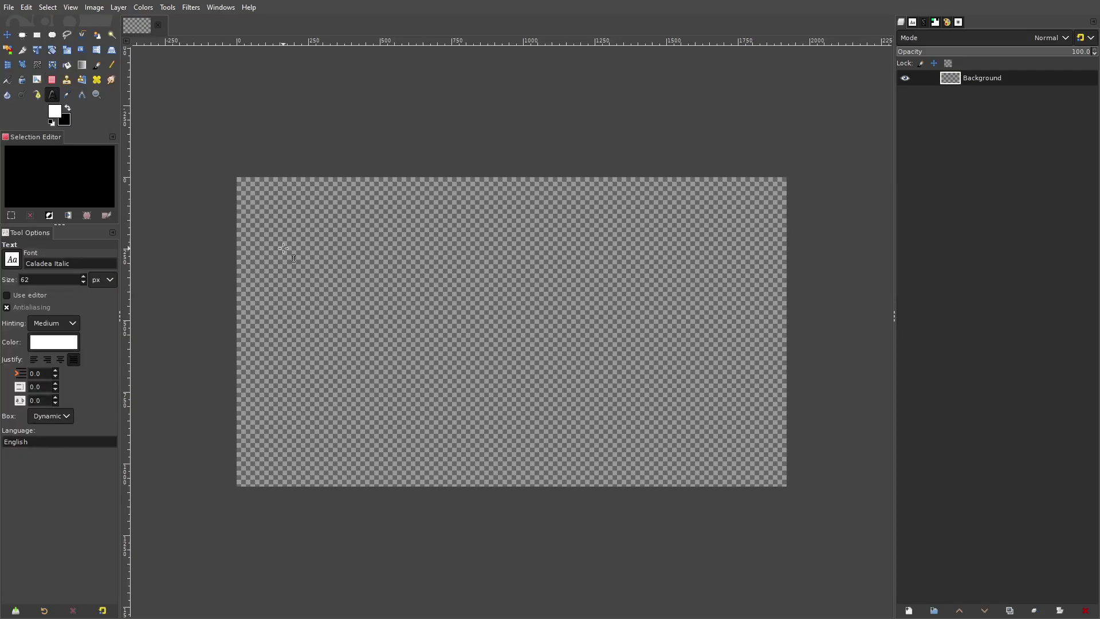
drag(268, 206, 788, 451)
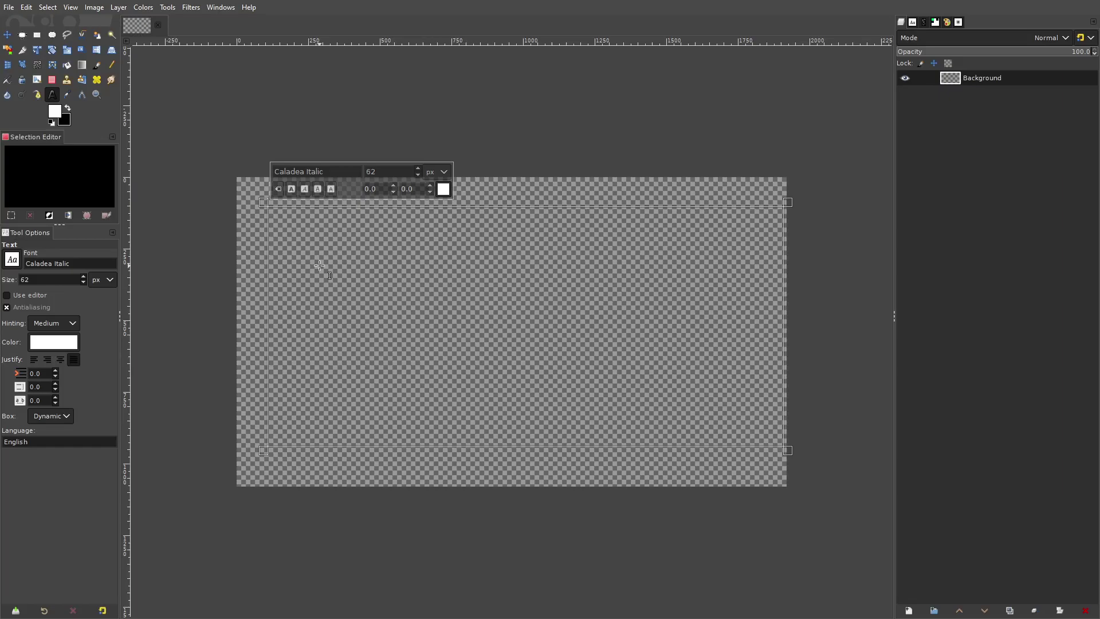
click(75, 350)
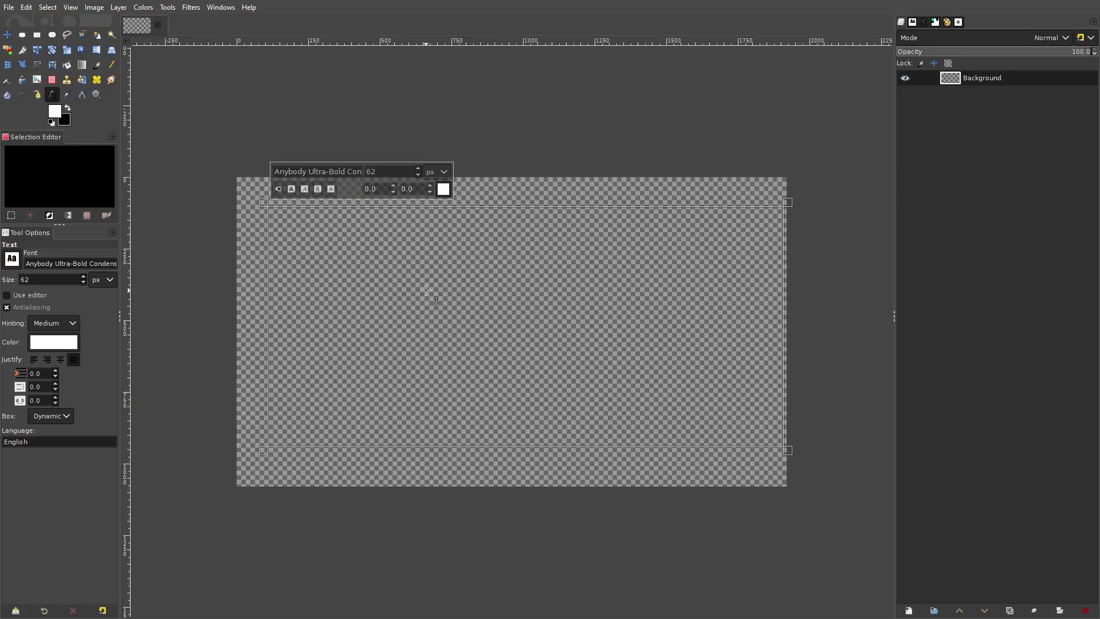
text(TEXT)
- Set the font size of the entered text to 400 px
drag(410, 283, 138, 211)
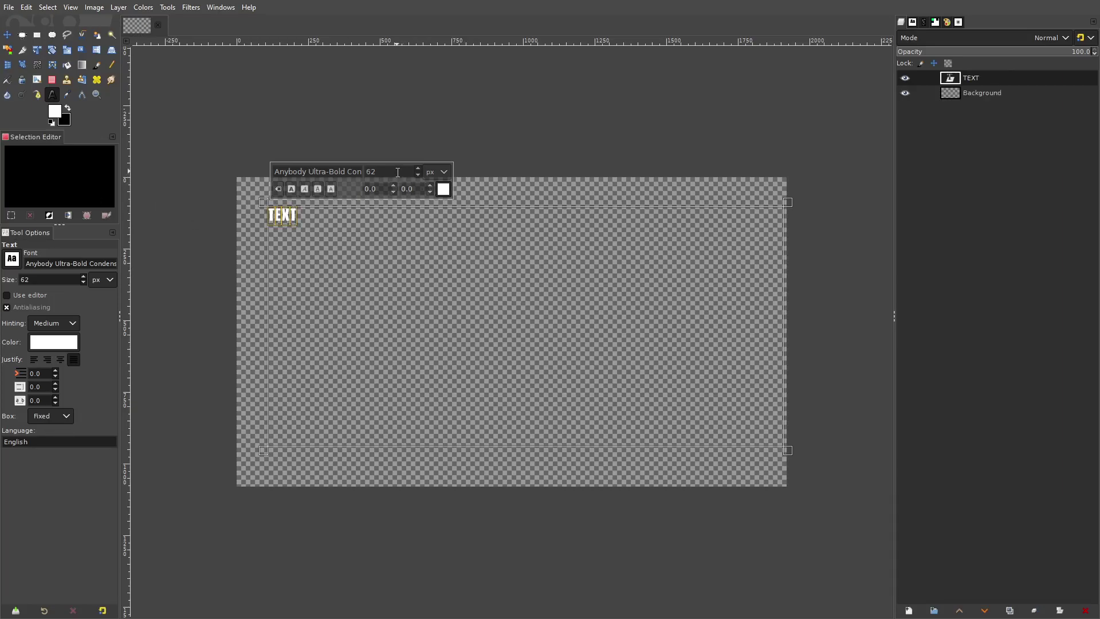
drag(395, 171, 101, 163)
text(400)
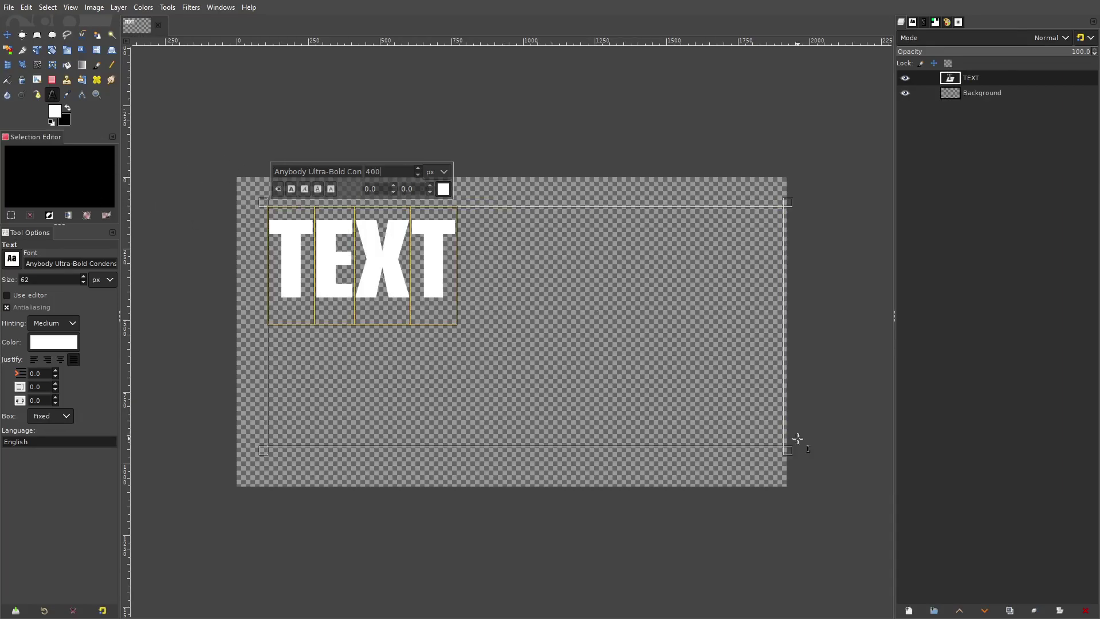
- Replace the placeholder word with "WICKED" and remove the leftover leading T
click(346, 248)
drag(346, 248, 552, 245)
text(WICKED)
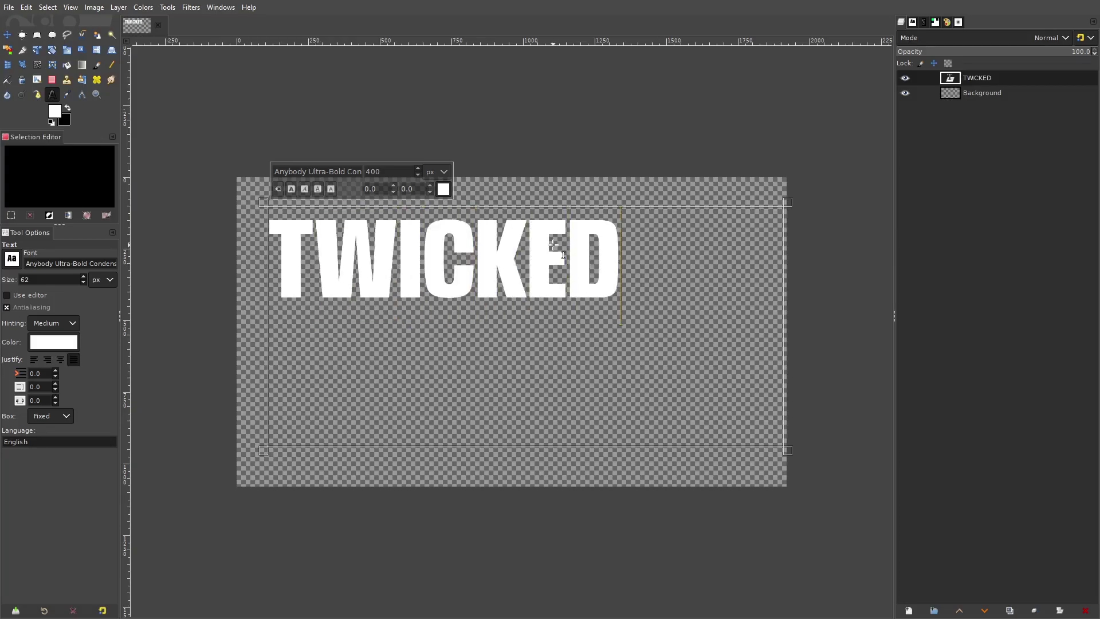
click(311, 247)
key(BackSpace)
click(773, 418)
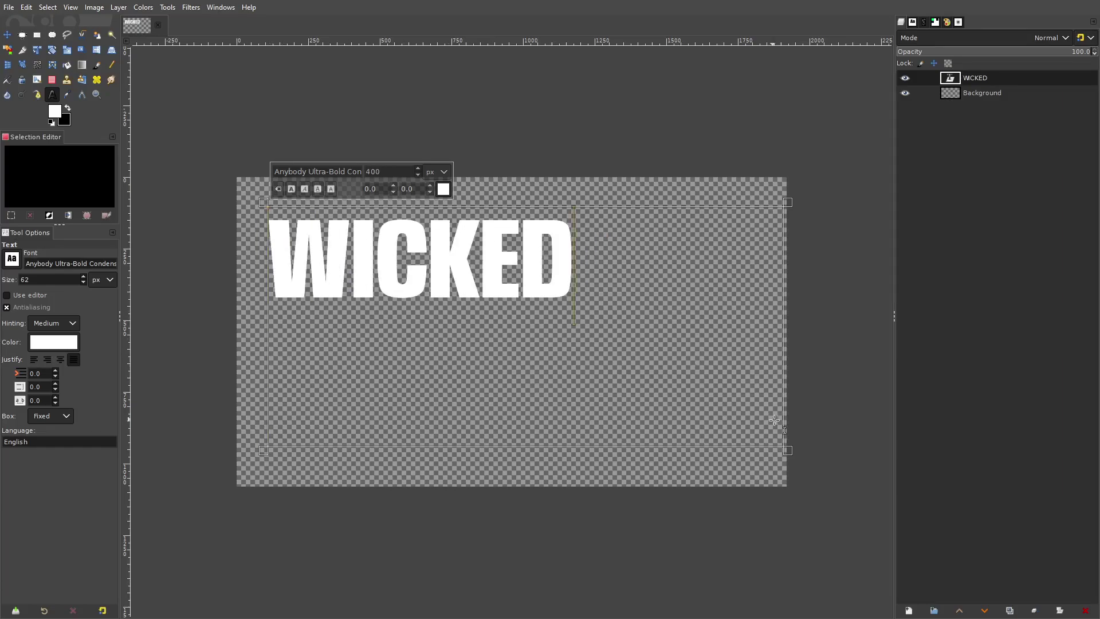
click(790, 451)
double_click(399, 237)
click(335, 242)
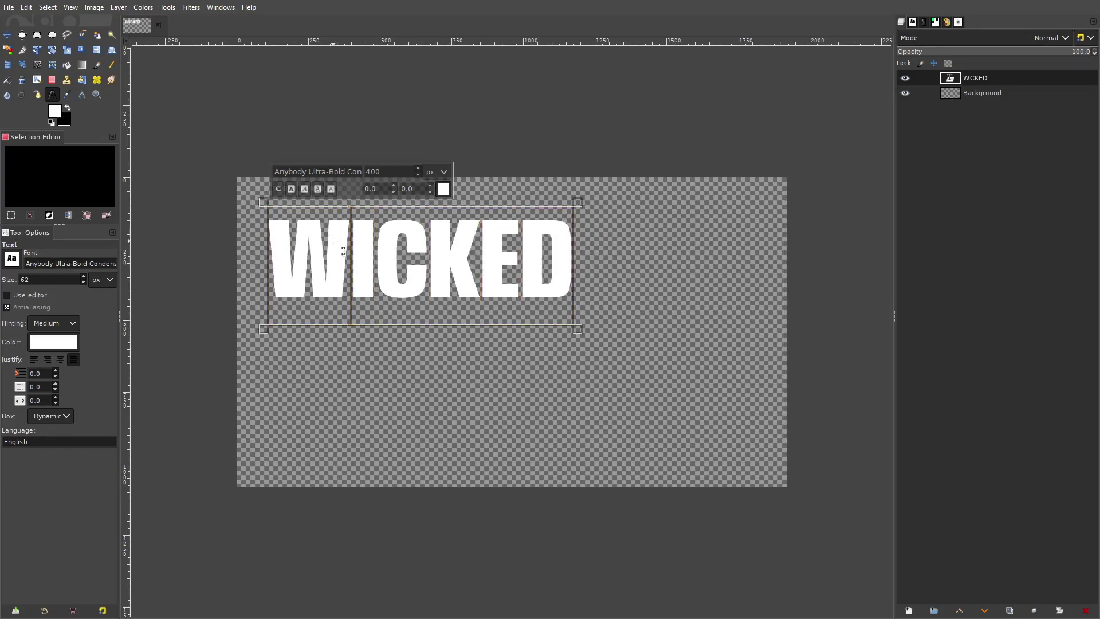
- Select the whole word WICKED and increase its font size to 644 px
drag(289, 257, 371, 252)
key(ctrl+a)
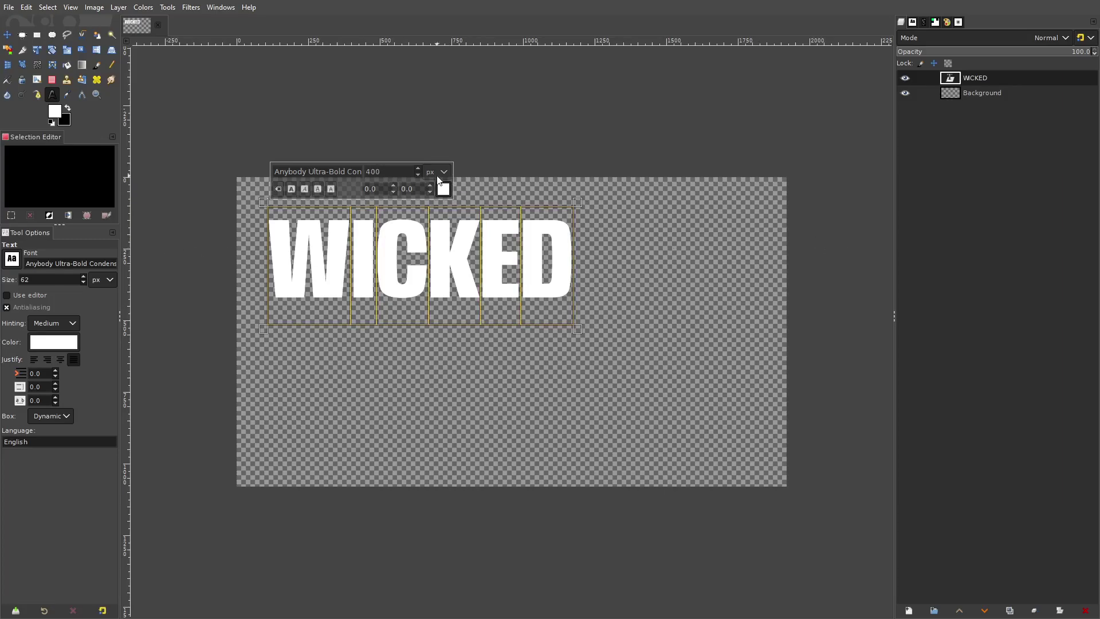
click(417, 167)
drag(417, 168, 417, 167)
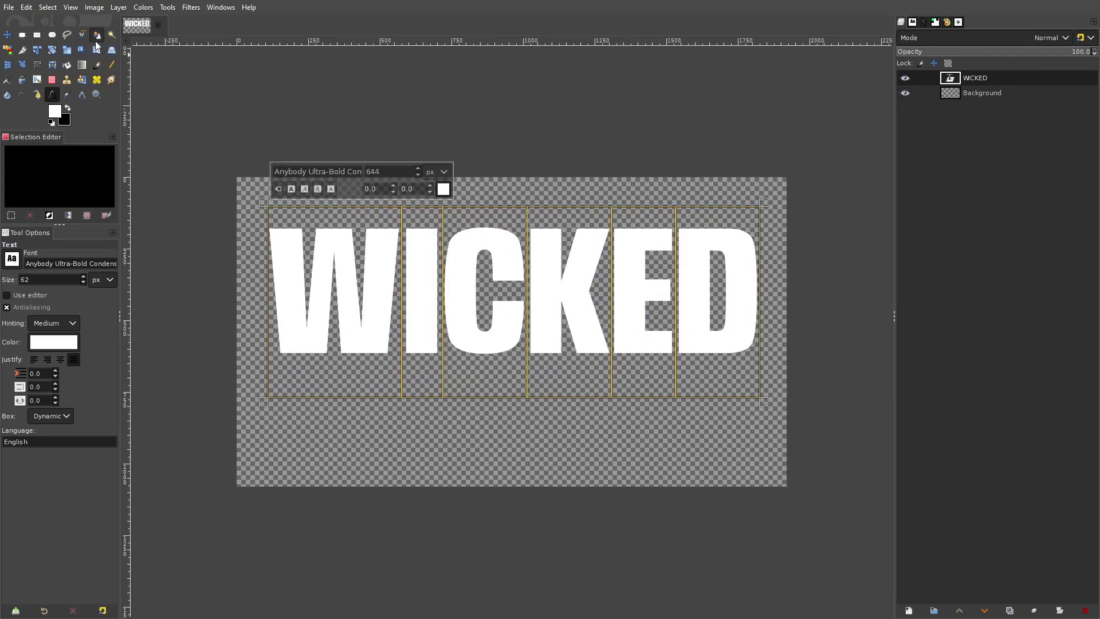
- Move the WICKED text to the centre of the canvas
click(7, 34)
drag(471, 291, 441, 325)
drag(538, 341, 516, 303)
drag(519, 311, 522, 310)
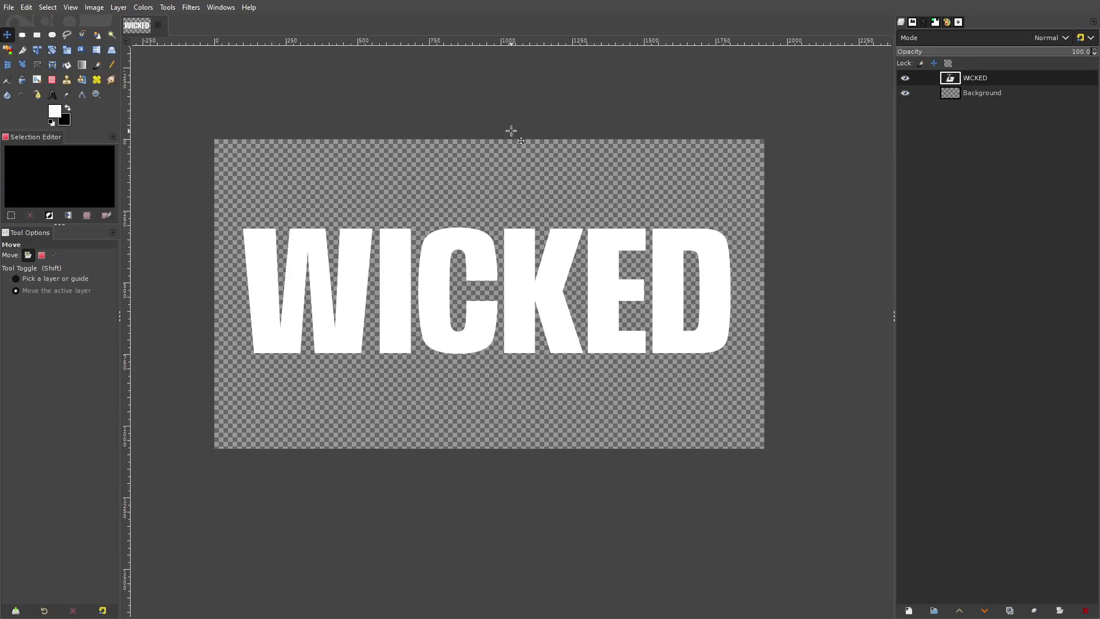
- Fill the Background layer with black using Bucket Fill
click(961, 96)
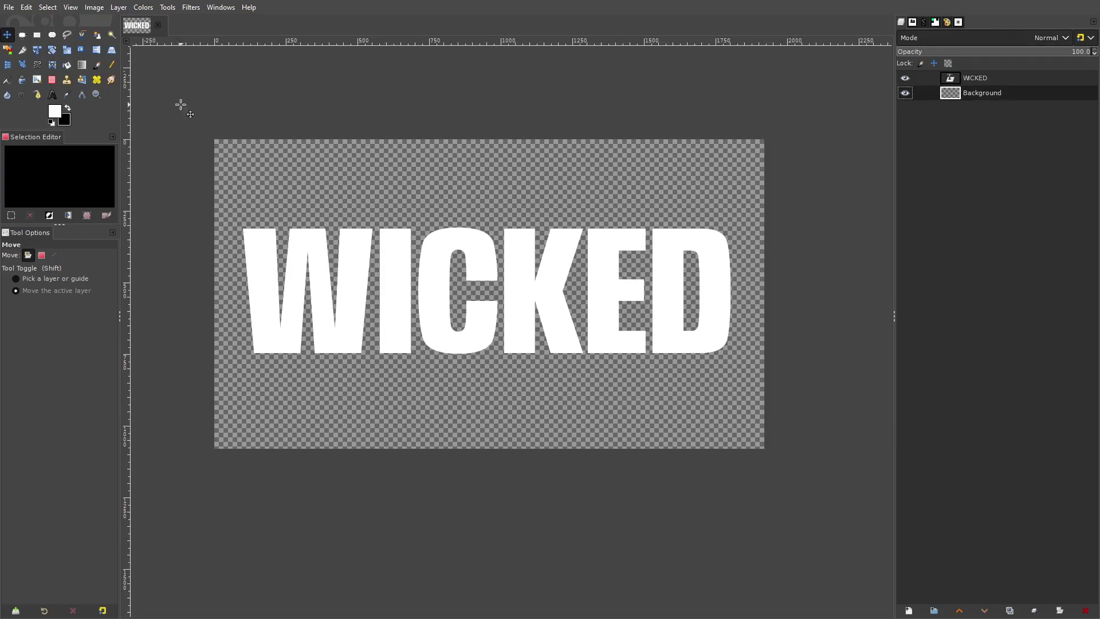
click(66, 67)
click(68, 108)
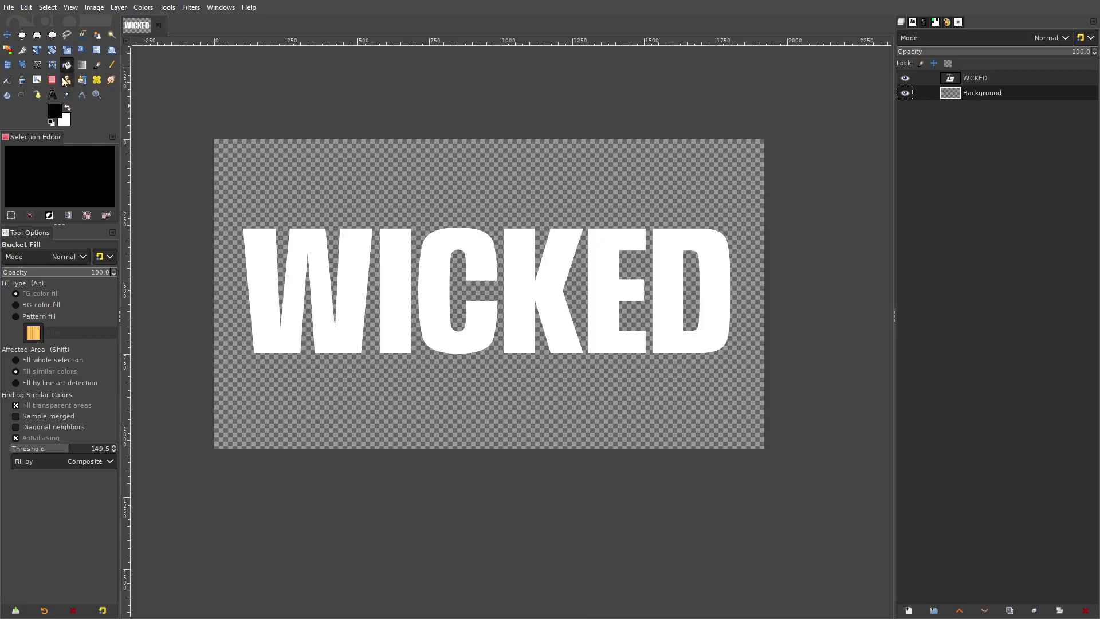
click(68, 108)
click(68, 108)
click(68, 109)
click(68, 108)
click(979, 80)
click(953, 93)
click(520, 216)
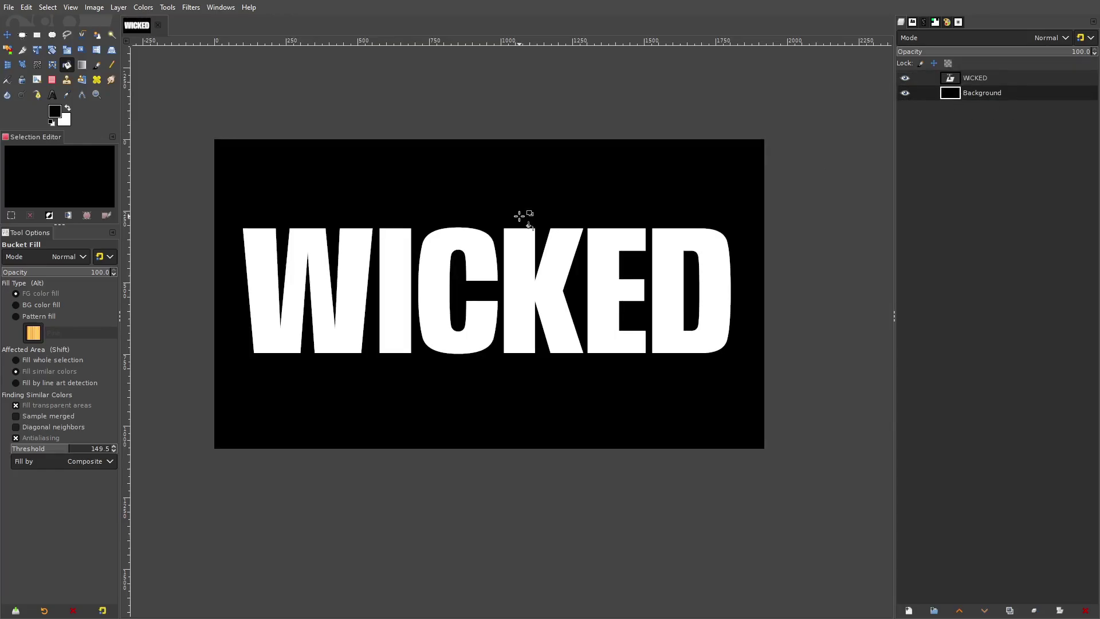
- Add a new transparent layer above the WICKED text layer and make it active
click(964, 79)
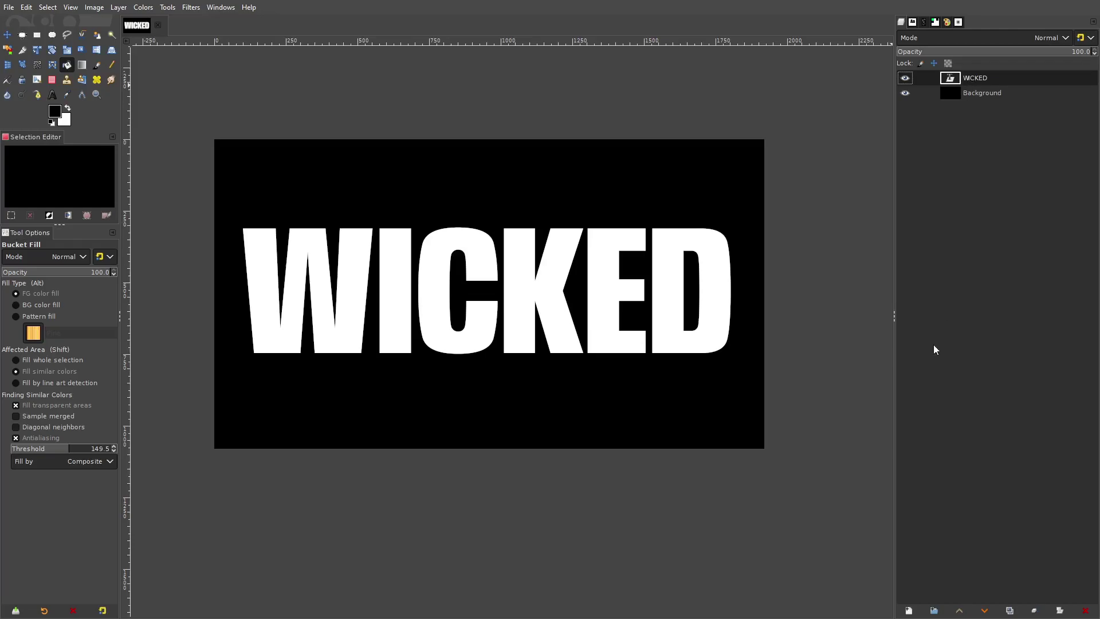
shift+click(908, 610)
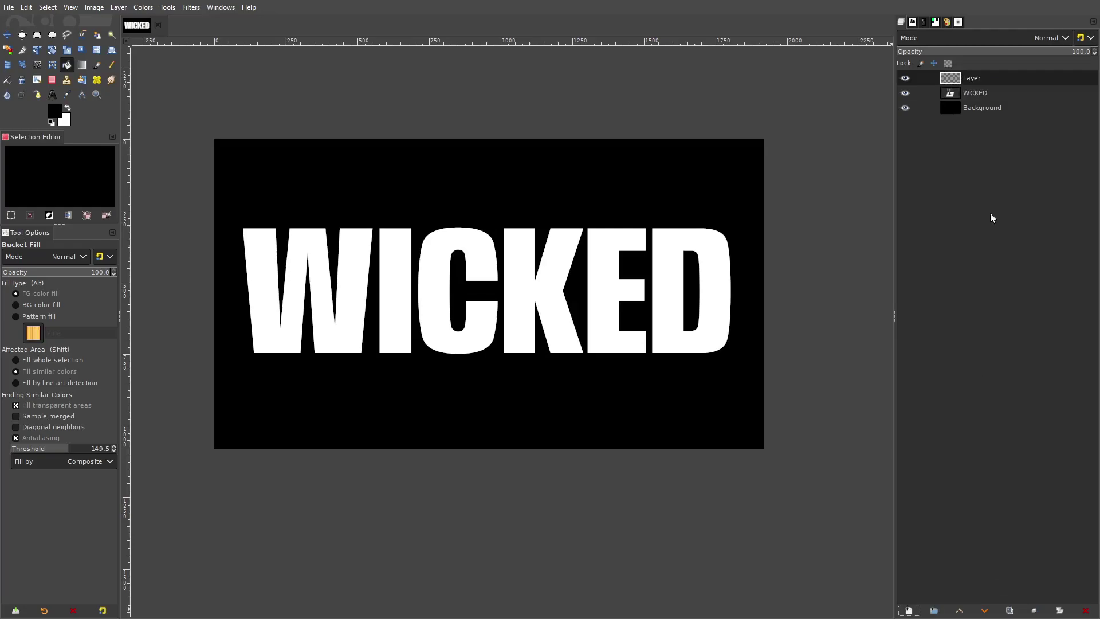
click(993, 92)
click(993, 83)
- Paint a soft black fade across the lower half of the text with a Hardness 025 paintbrush at size 1409
click(97, 64)
drag(61, 316, 82, 316)
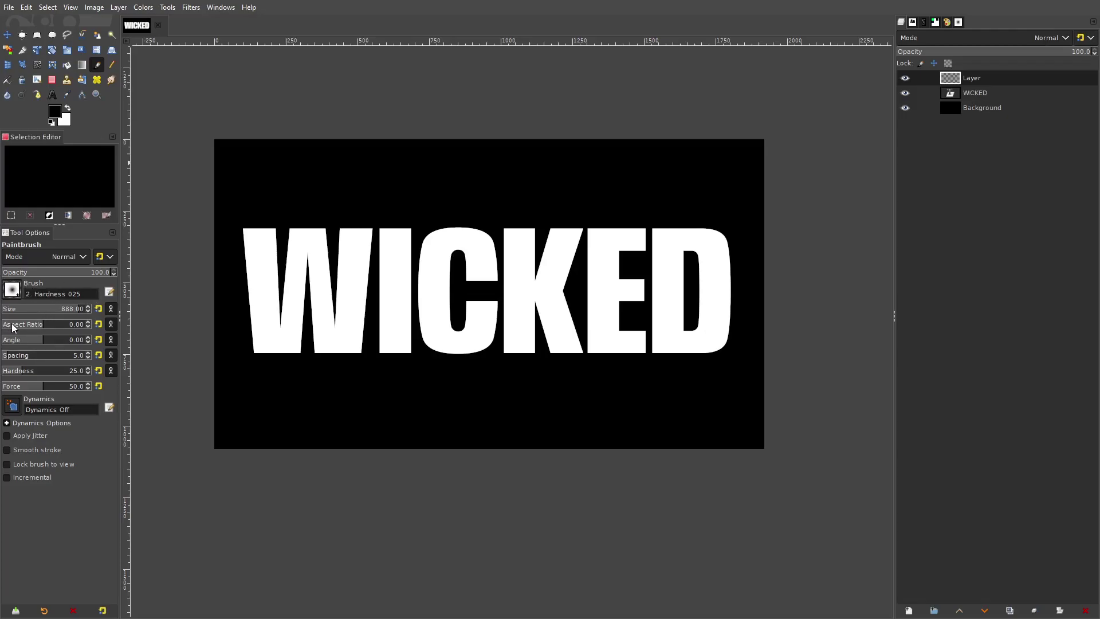
drag(61, 310, 102, 311)
drag(245, 349, 291, 276)
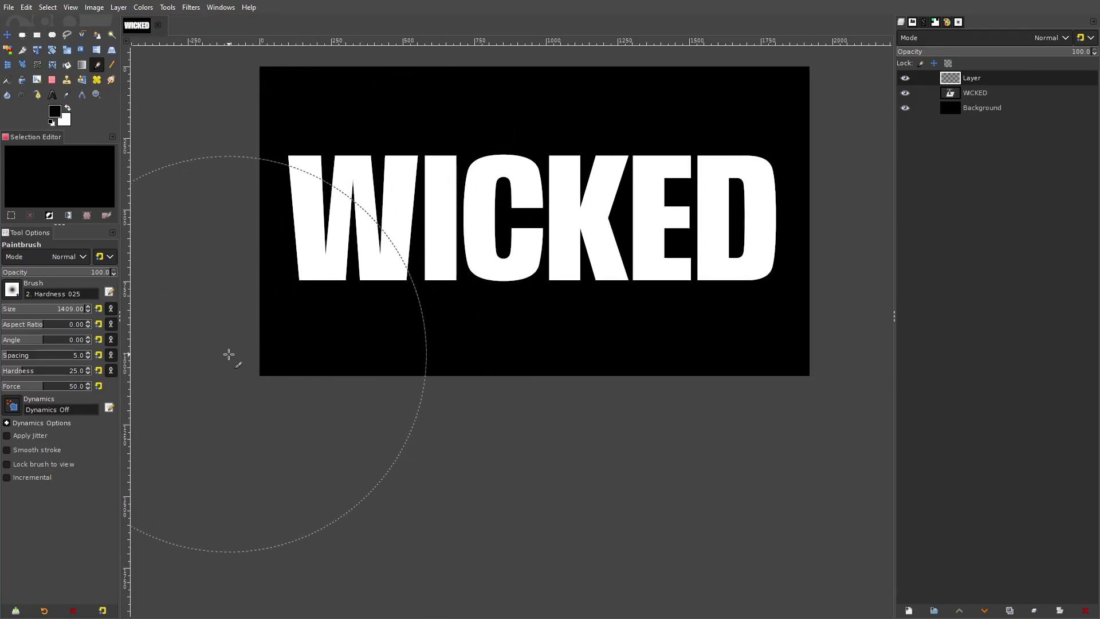
mouse_move(231, 351)
mouse_down()
mouse_move(867, 376)
mouse_move(549, 392)
mouse_move(239, 388)
mouse_move(304, 395)
mouse_move(855, 387)
mouse_up()
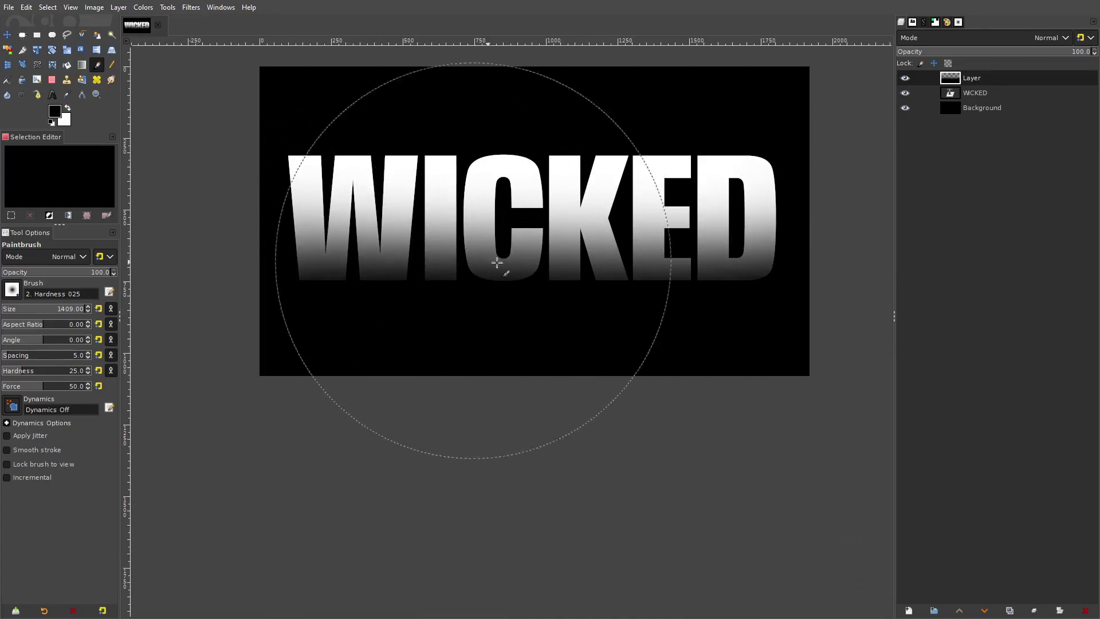
drag(579, 298, 523, 334)
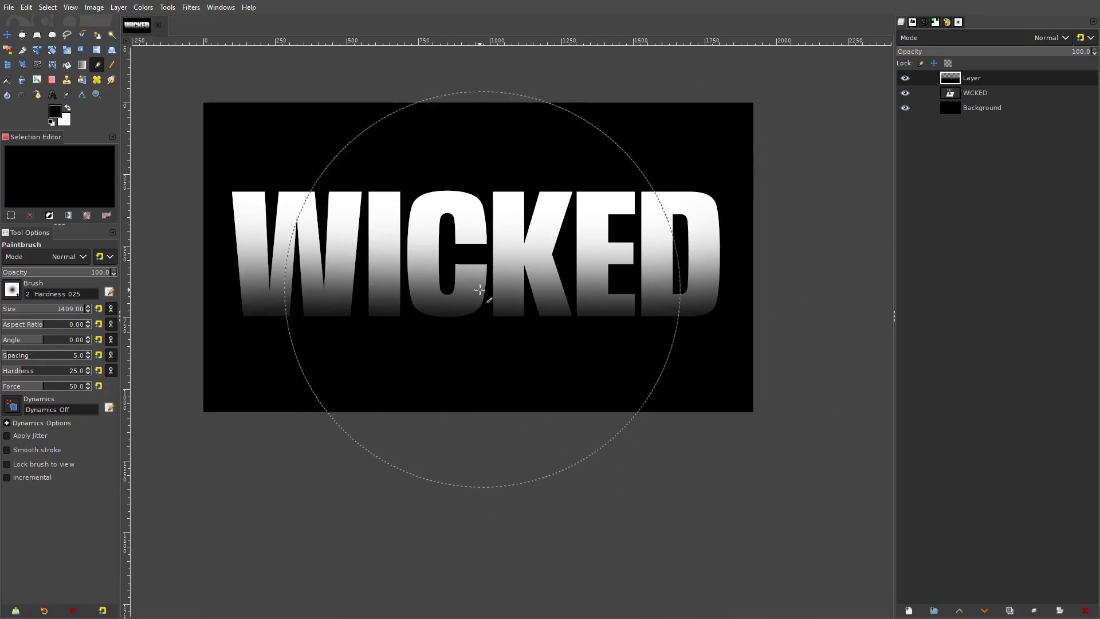
- Hide the black Background layer
click(975, 109)
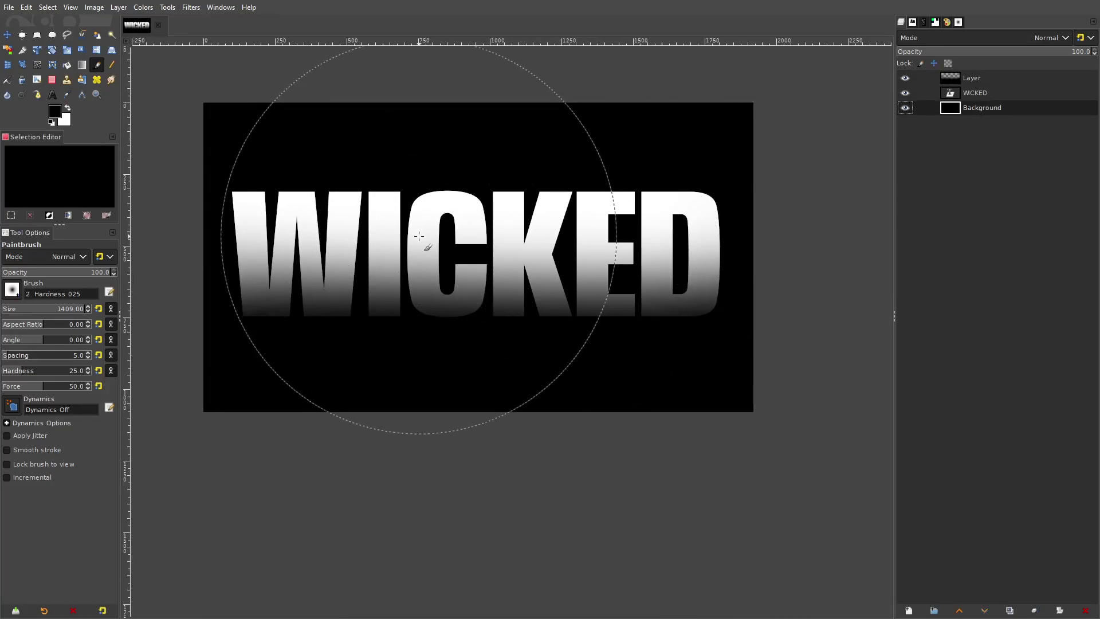
click(905, 107)
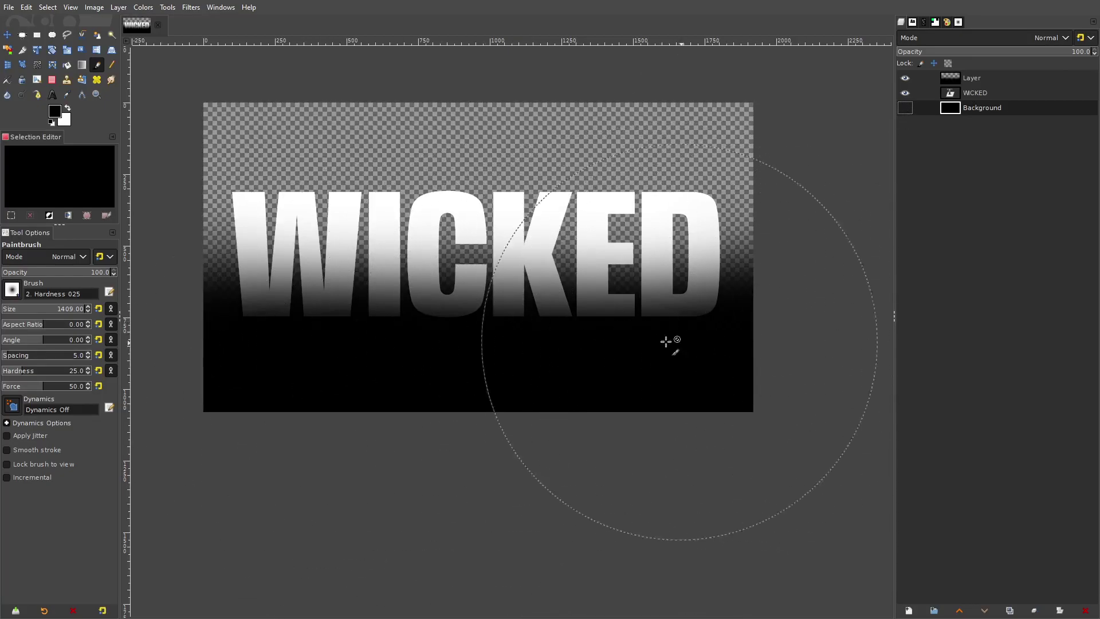
- Try moving the painted shading layer down off the text and undo the move
click(7, 35)
drag(574, 286, 636, 393)
key(ctrl+z)
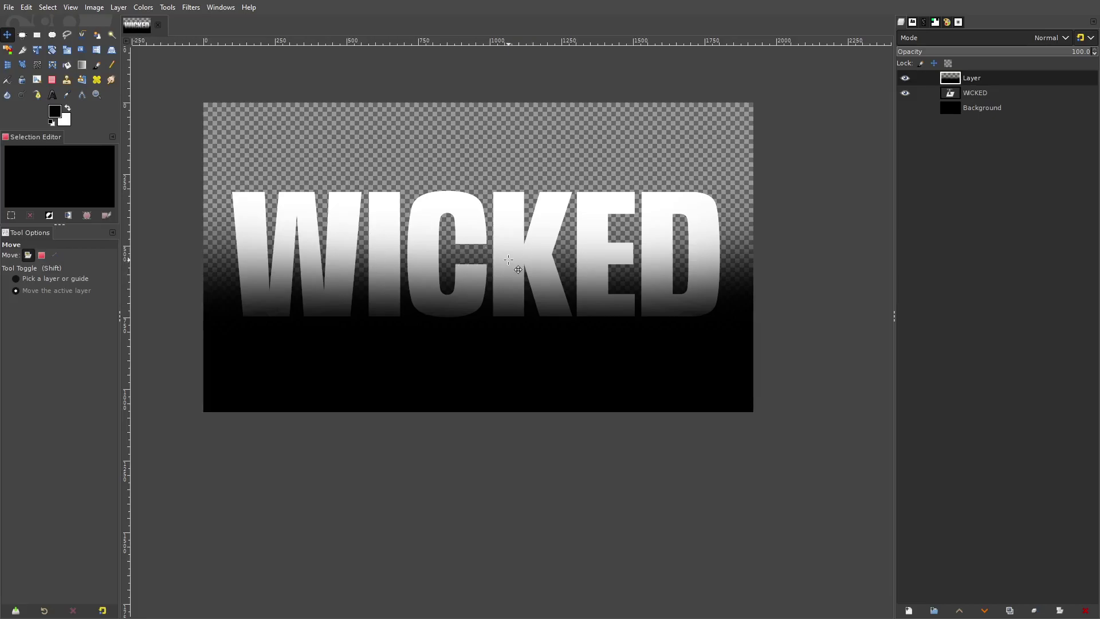
- Create a layer group and place the shading layer and the WICKED text layer inside it
click(977, 81)
key(ctrl+g)
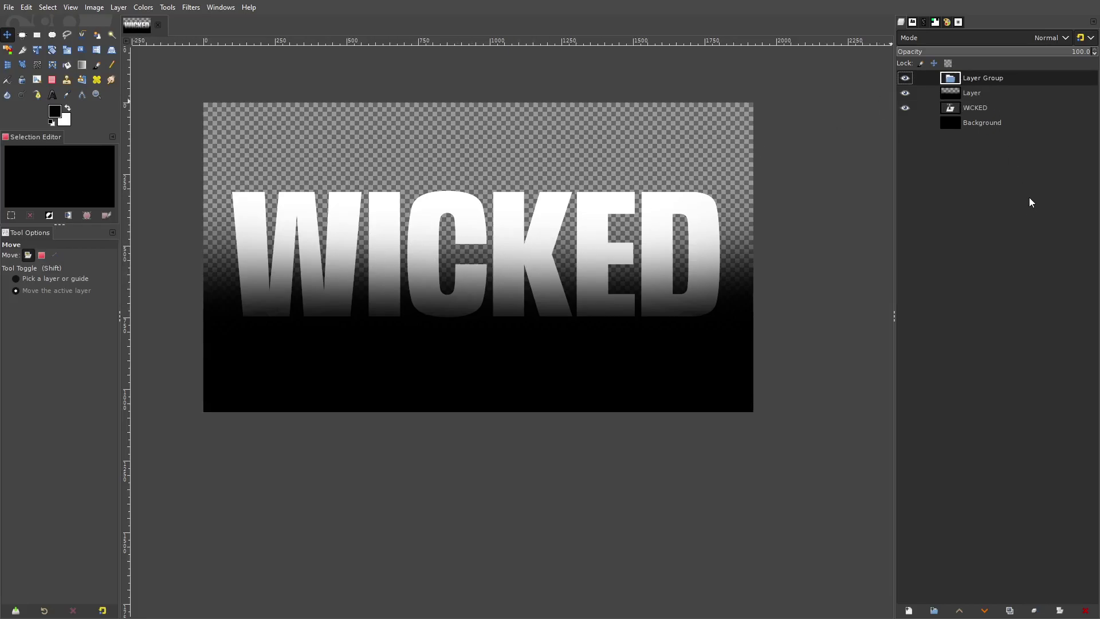
mouse_move(970, 91)
mouse_down()
mouse_move(977, 80)
mouse_move(982, 102)
mouse_up()
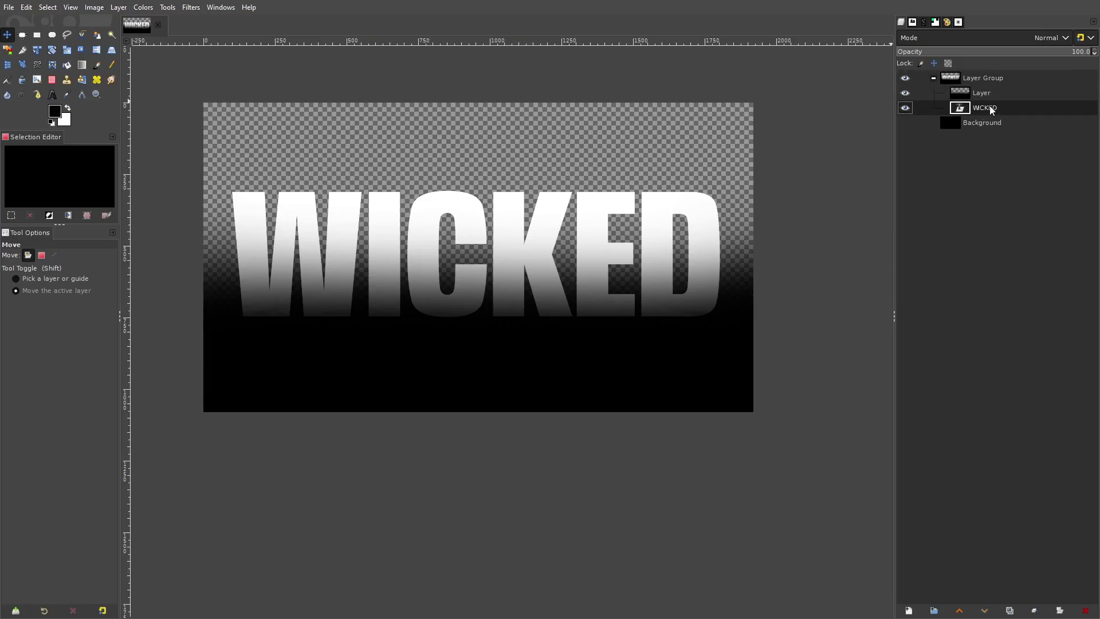
- Set the blend mode of the shading layer inside the group to Hard light
click(982, 92)
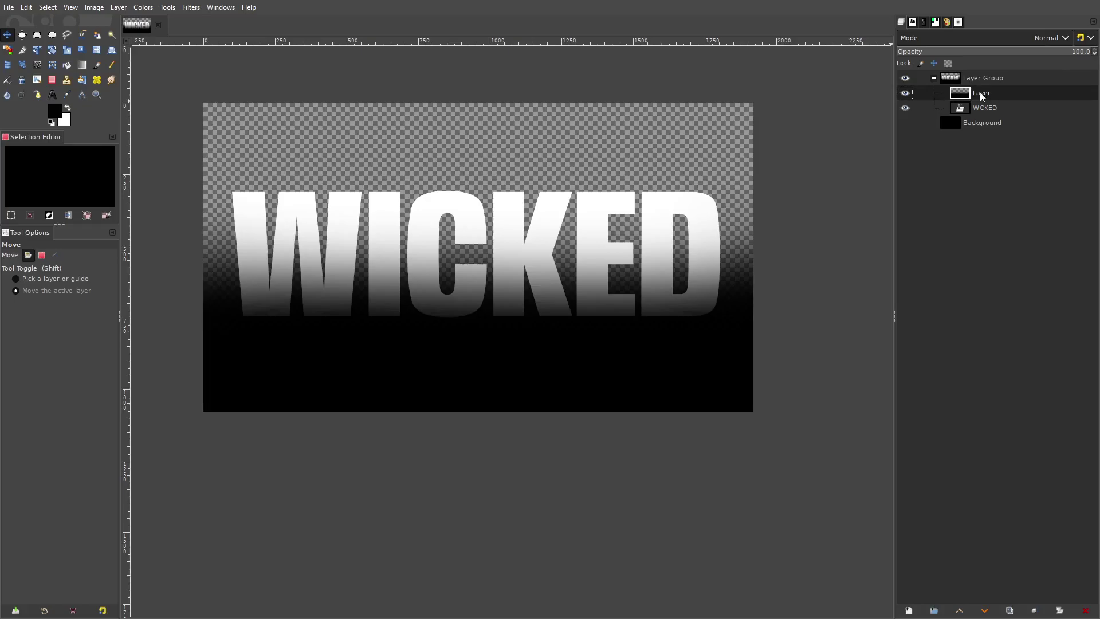
click(900, 97)
click(899, 98)
click(991, 39)
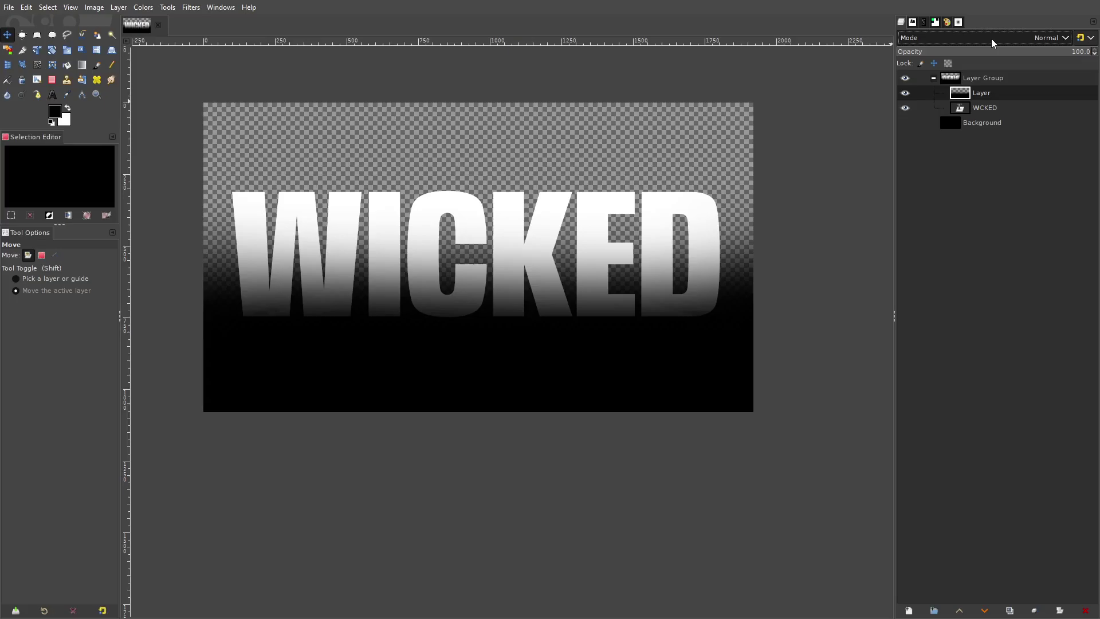
click(981, 324)
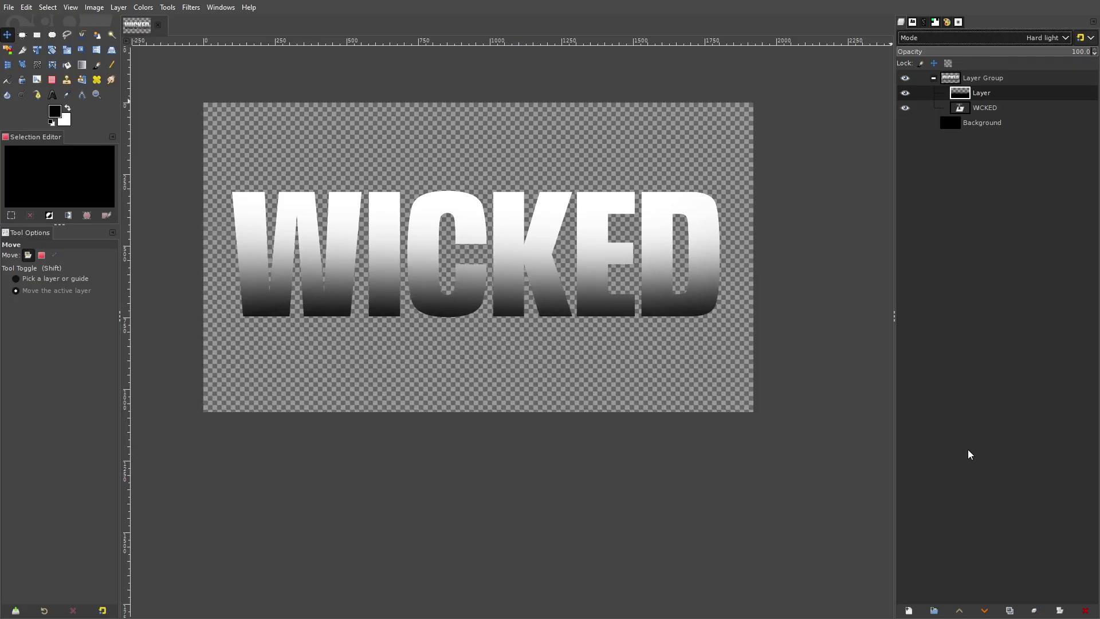
- Cycle the shading layer through the other blend modes, including Grain merge, and return it to Hard light
key(Down)
key(Down)
key(Down)
key(Down)
key(Down)
key(Down)
key(Down)
key(Down)
key(Down)
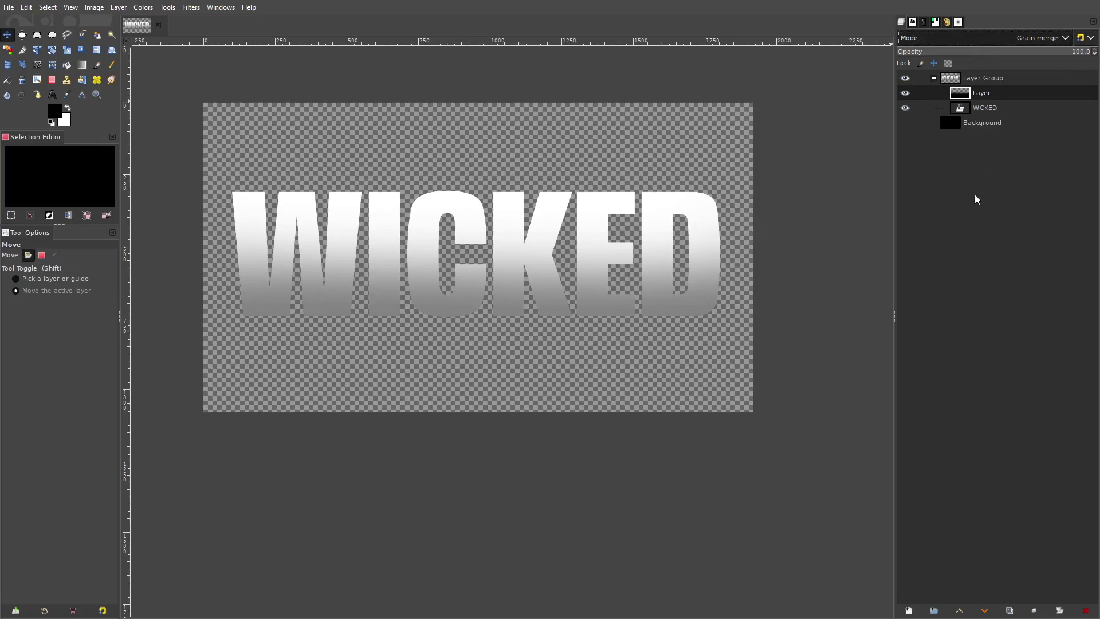
key(Up)
key(Up)
key(Up)
key(Up)
key(Up)
key(Up)
key(Up)
key(Up)
key(Up)
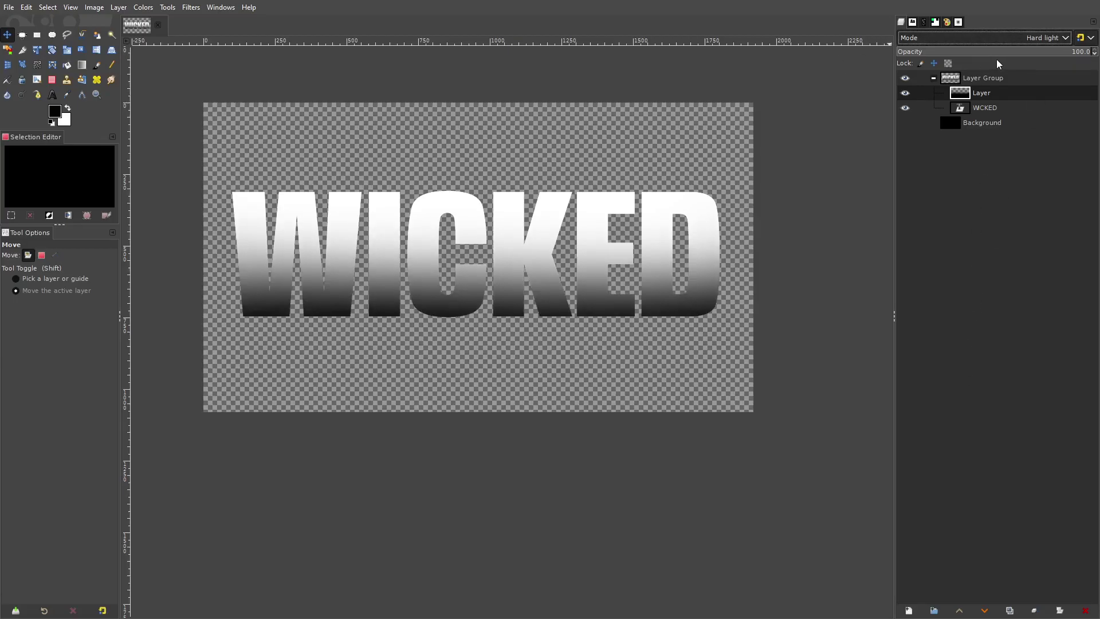
- Lower the shading layer's opacity to 50
mouse_move(998, 57)
mouse_down()
mouse_move(982, 58)
mouse_move(995, 57)
mouse_up()
scroll(348, 260, up, 2)
scroll(349, 260, up, 1)
scroll(449, 302, down, 2)
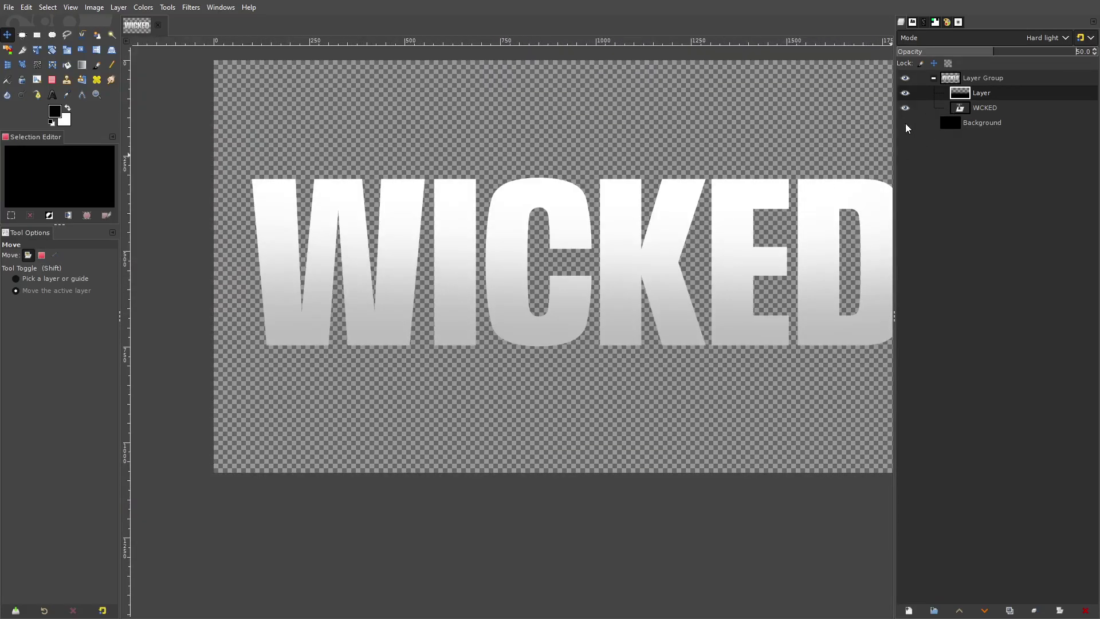
- Show the black Background layer again behind the text group
click(971, 123)
click(905, 122)
scroll(590, 258, down, 5)
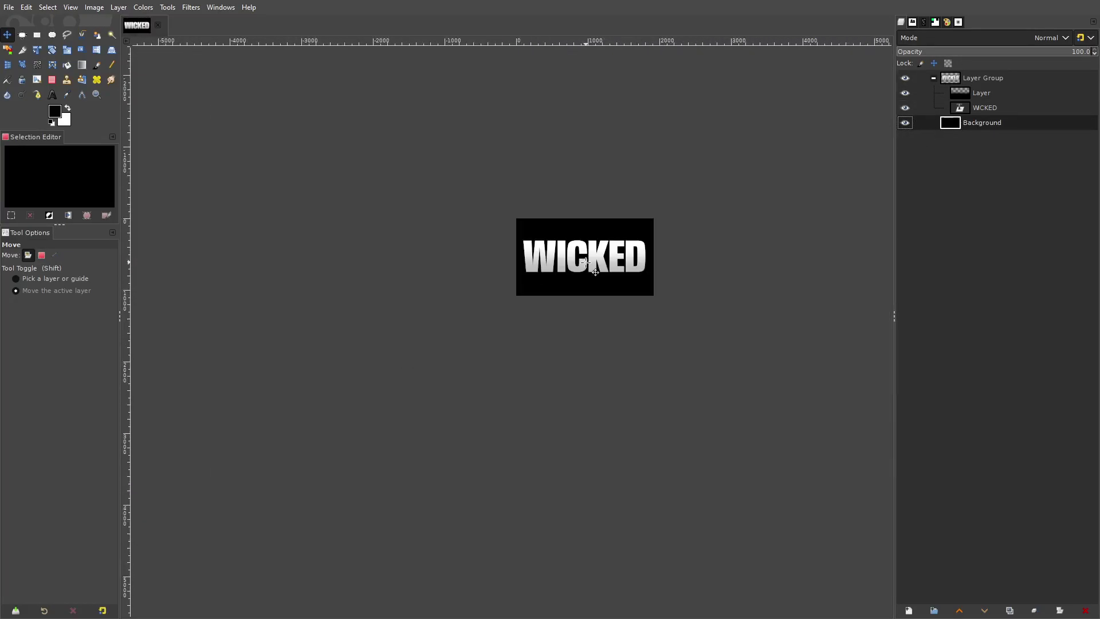
- Toggle the shading layer's visibility to compare the WICKED text with and without the dark fade
scroll(599, 275, up, 4)
click(924, 92)
click(906, 93)
click(906, 91)
click(907, 91)
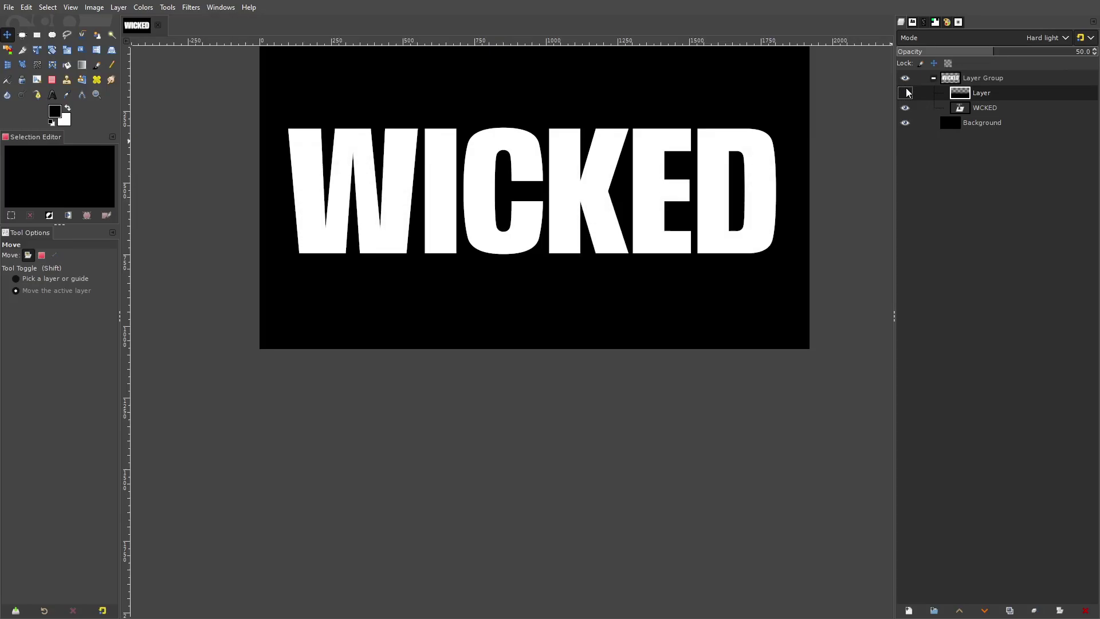
click(907, 91)
drag(728, 165, 712, 225)
click(905, 93)
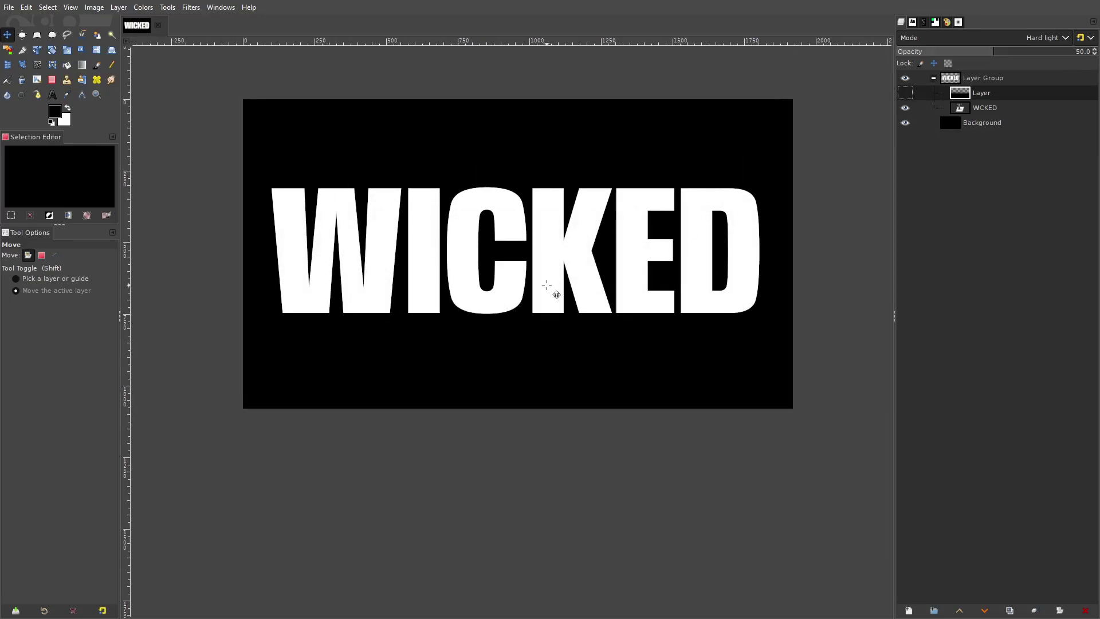
scroll(552, 290, up, 3)
scroll(533, 269, down, 3)
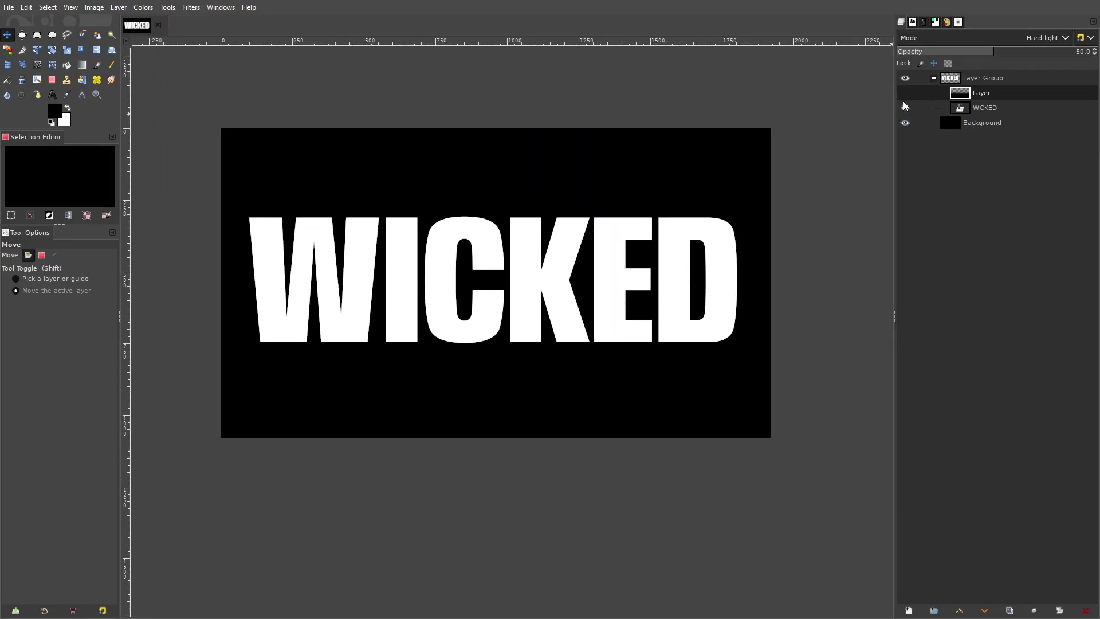
- Toggle the shading layer within the layer group and leave it visible over the WICKED text
click(905, 93)
key(plus)
click(905, 93)
click(905, 92)
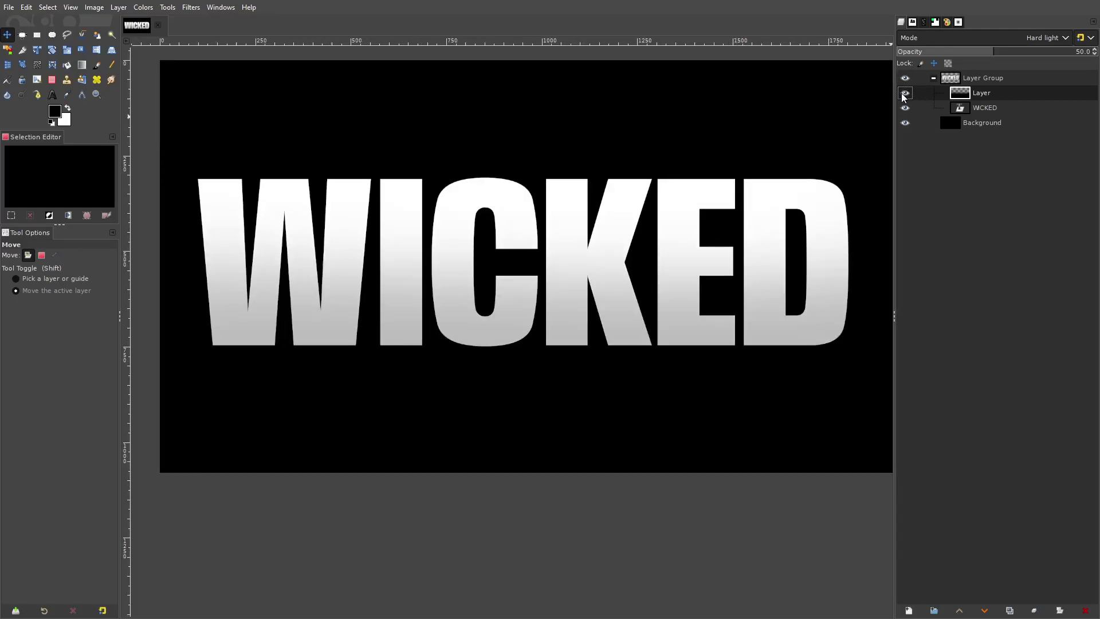
- Raise the shading layer's opacity to 78.2, checking the fade on the lettering at a smaller scale
mouse_move(1024, 57)
mouse_down()
mouse_move(1054, 54)
mouse_move(1025, 54)
mouse_move(1036, 54)
mouse_up()
ctrl+scroll(633, 280, down, 8)
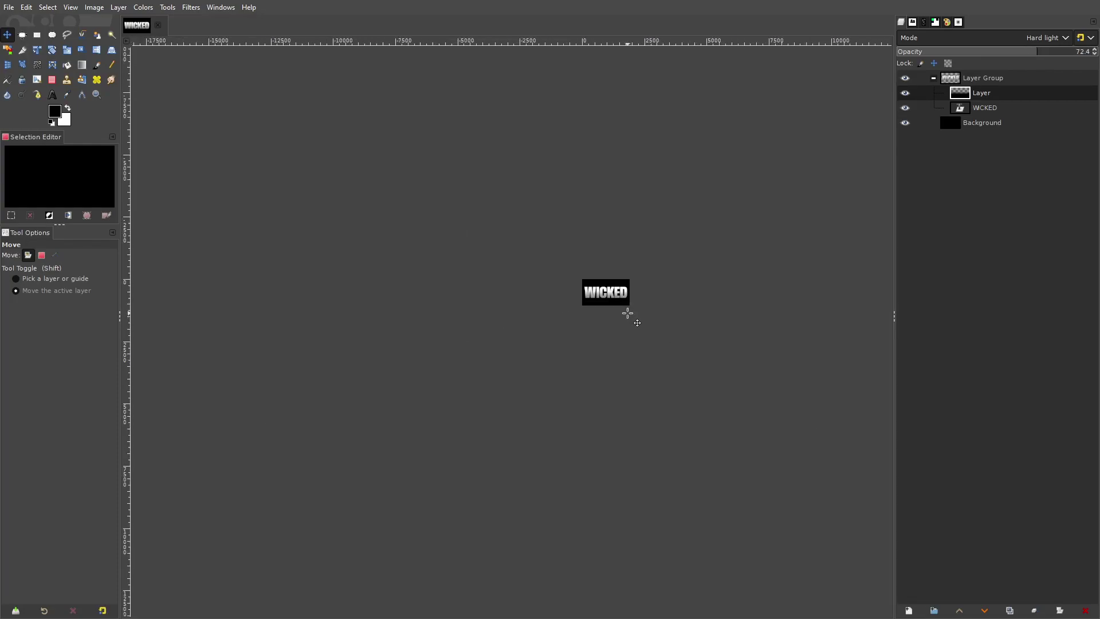
ctrl+scroll(628, 313, up, 3)
ctrl+scroll(584, 255, up, 2)
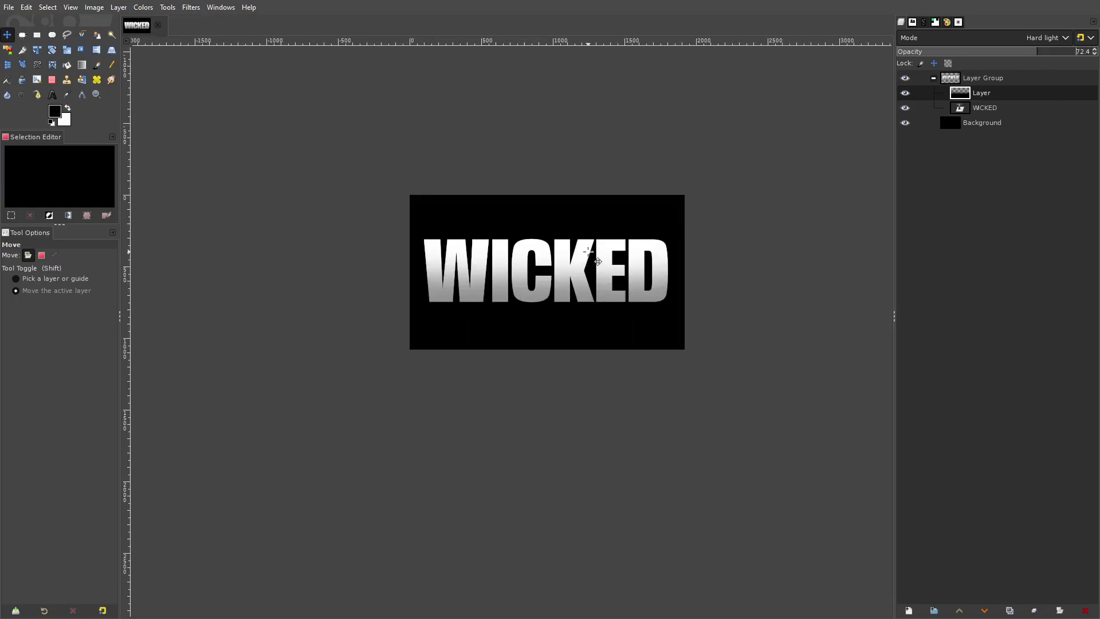
drag(588, 251, 586, 276)
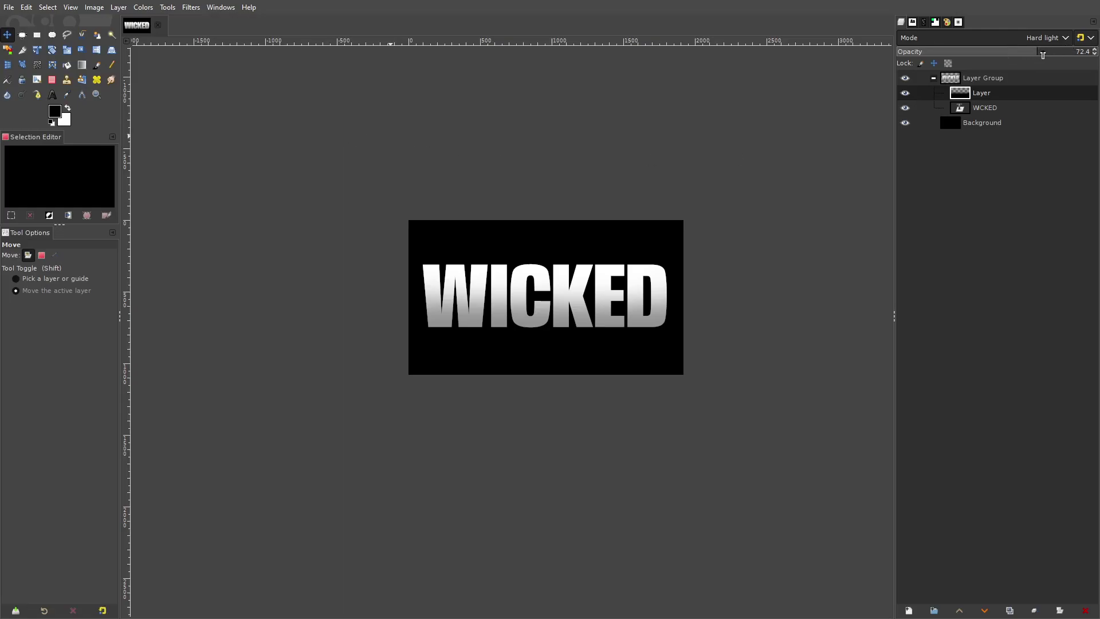
drag(1042, 54, 1049, 54)
- Select the letter W on the WICKED text layer with Fuzzy Select
click(98, 67)
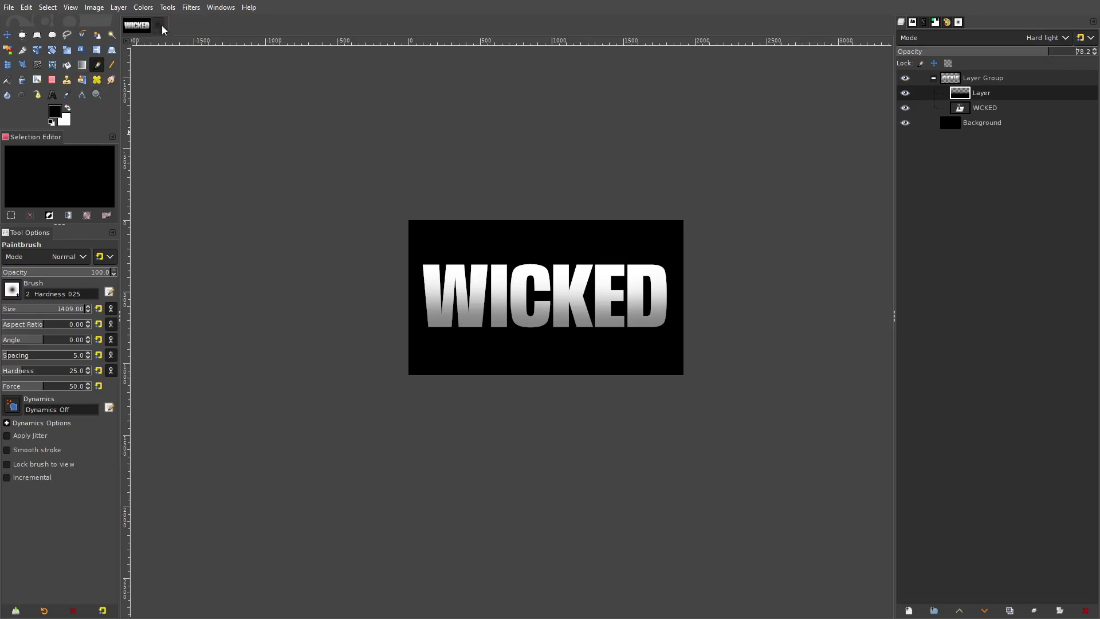
click(112, 36)
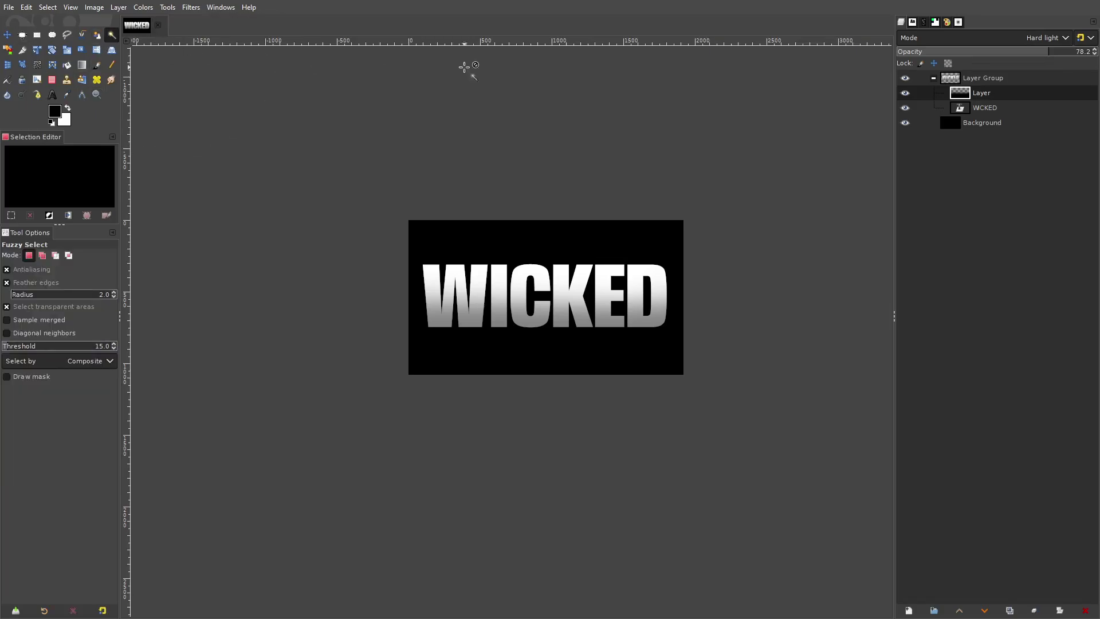
click(977, 111)
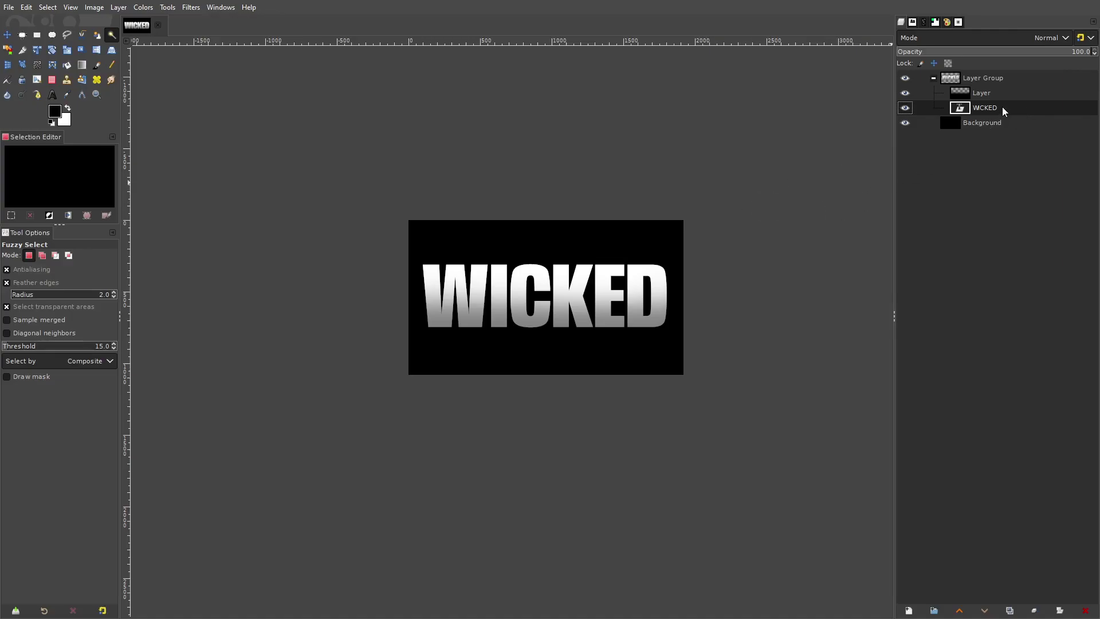
scroll(499, 276, up, 1)
drag(498, 274, 450, 229)
click(425, 240)
key(plus)
key(plus)
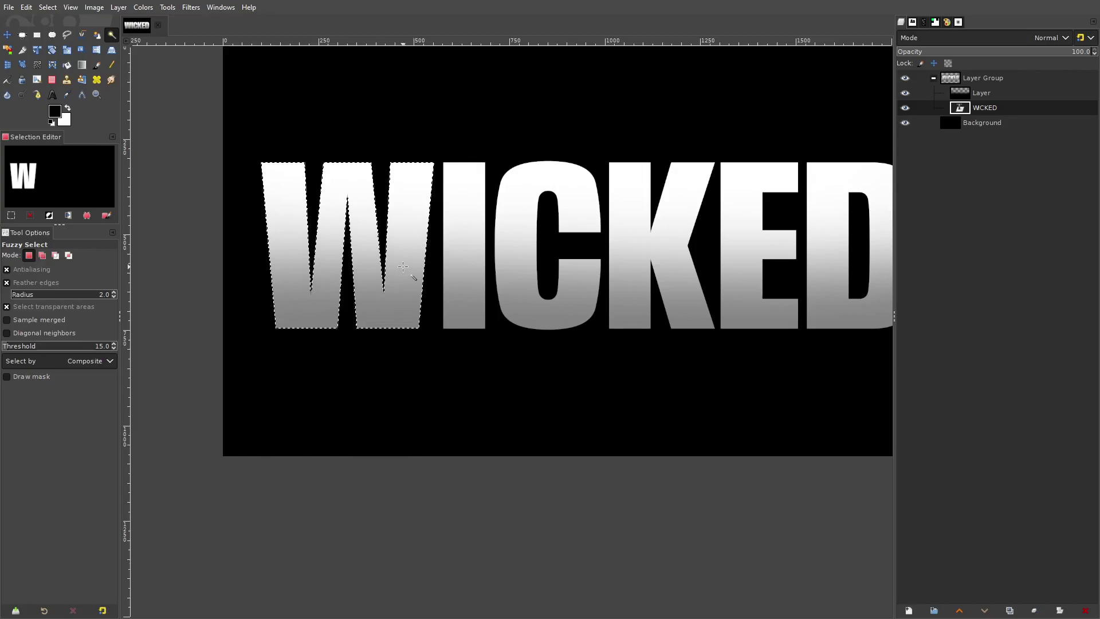
- Add the letters I, C, K, E and D to the Fuzzy Select selection
key(shift)
click(470, 206)
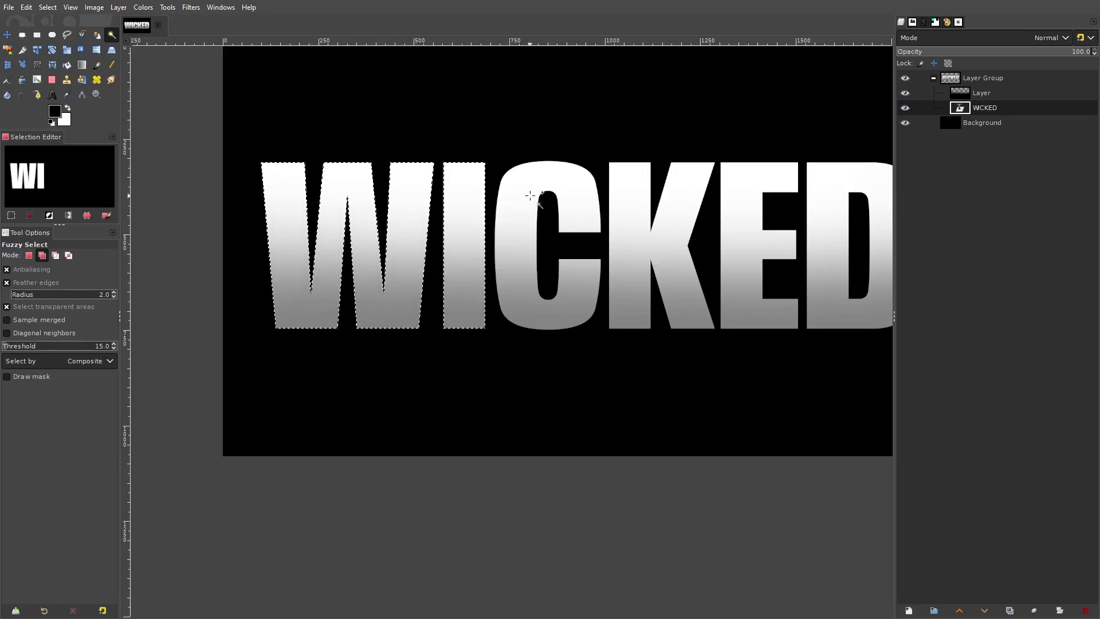
click(529, 200)
click(631, 204)
click(744, 197)
click(851, 172)
scroll(727, 181, right, 2)
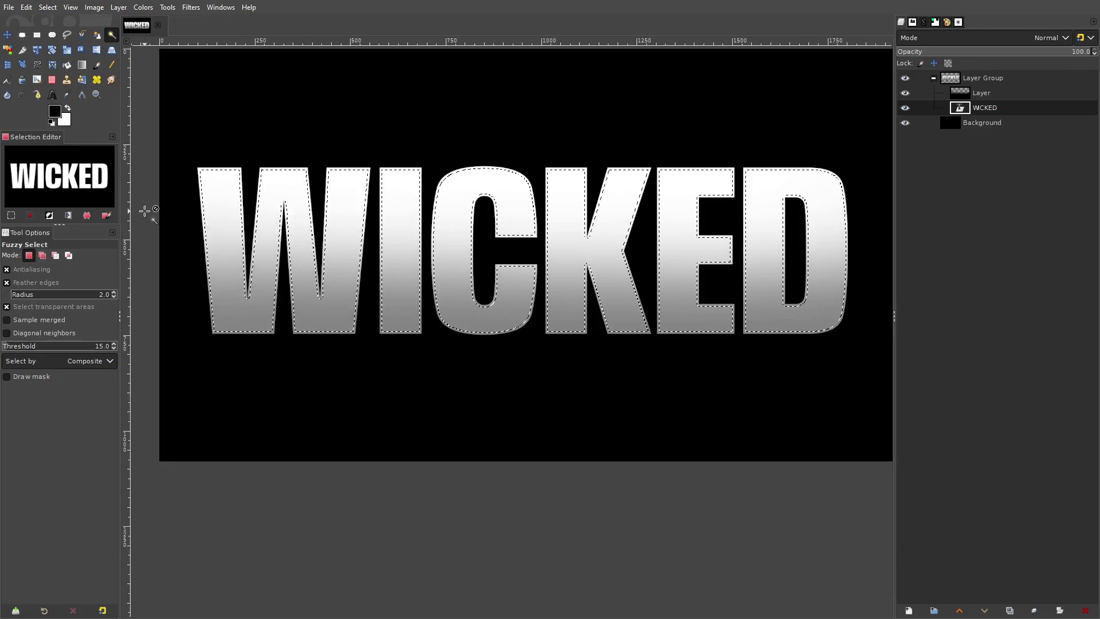
scroll(252, 346, up, 4)
scroll(297, 305, down, 4)
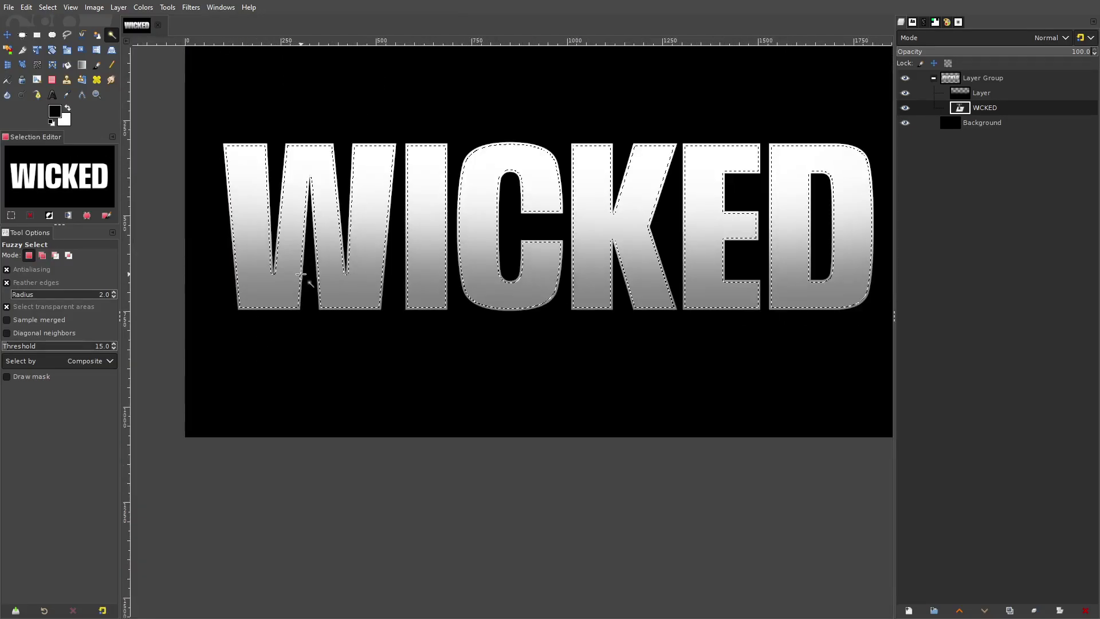
- Invert the letter selection and add a new transparent layer above the shading layer in the group
click(47, 8)
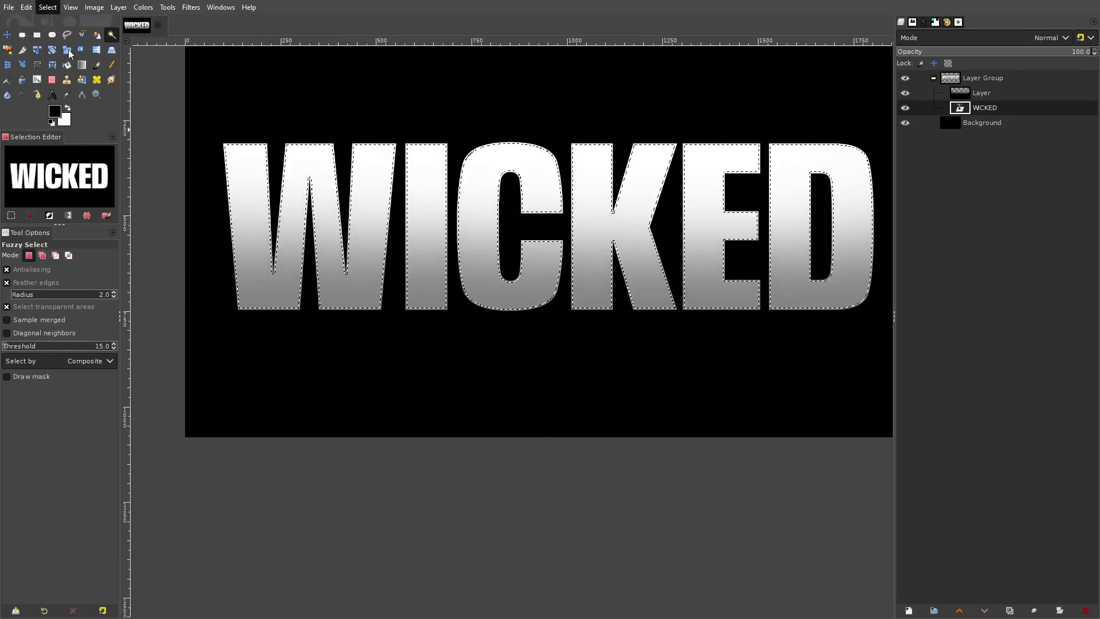
key(ctrl+i)
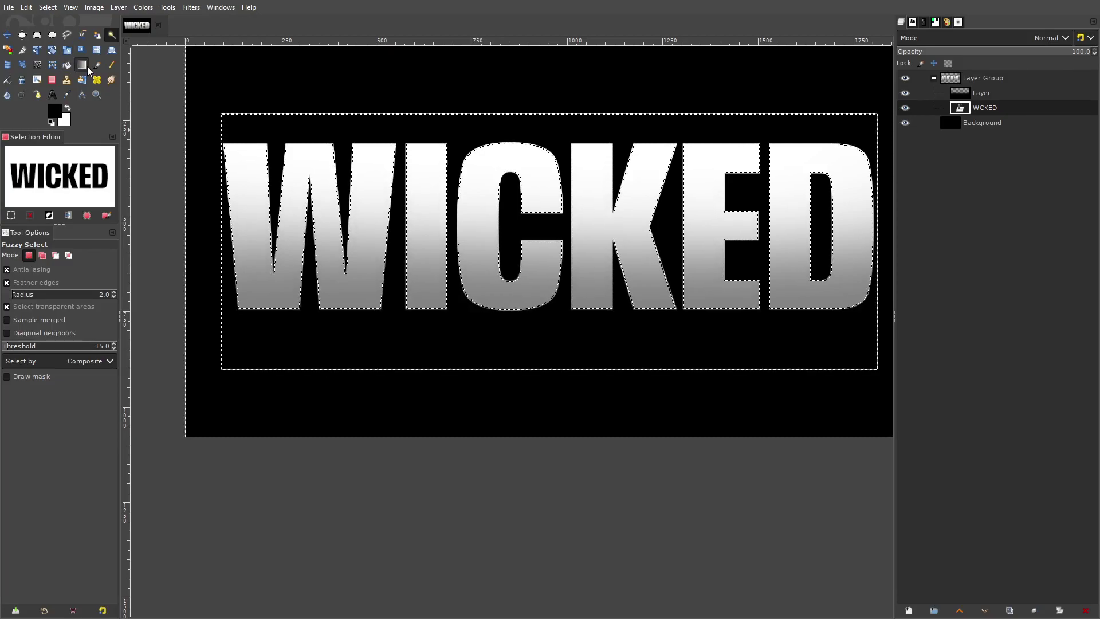
click(1018, 98)
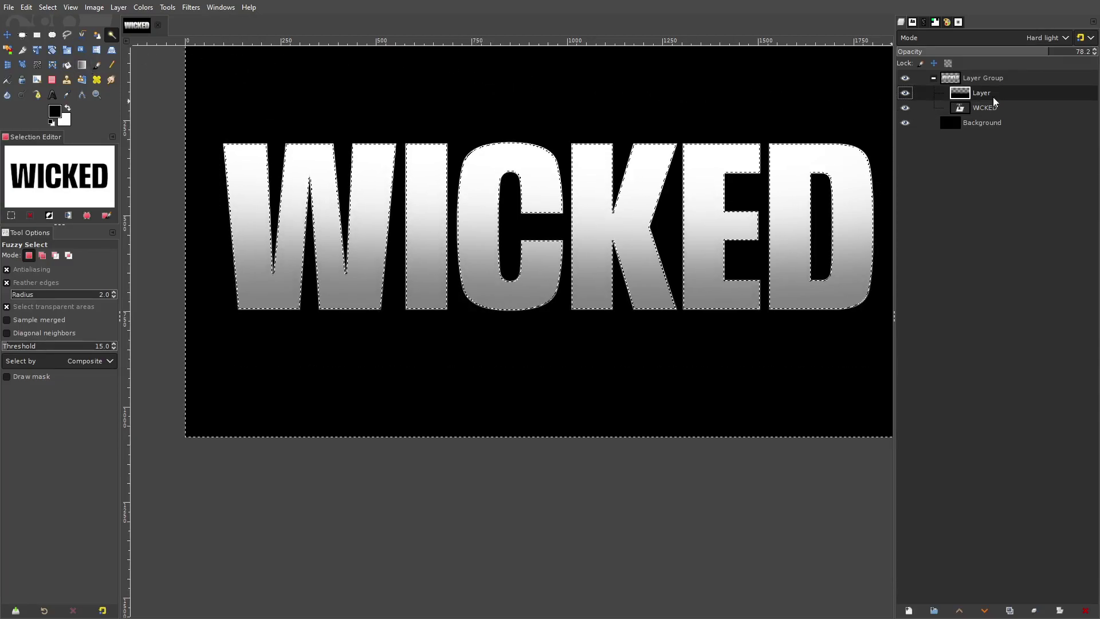
click(910, 610)
click(998, 586)
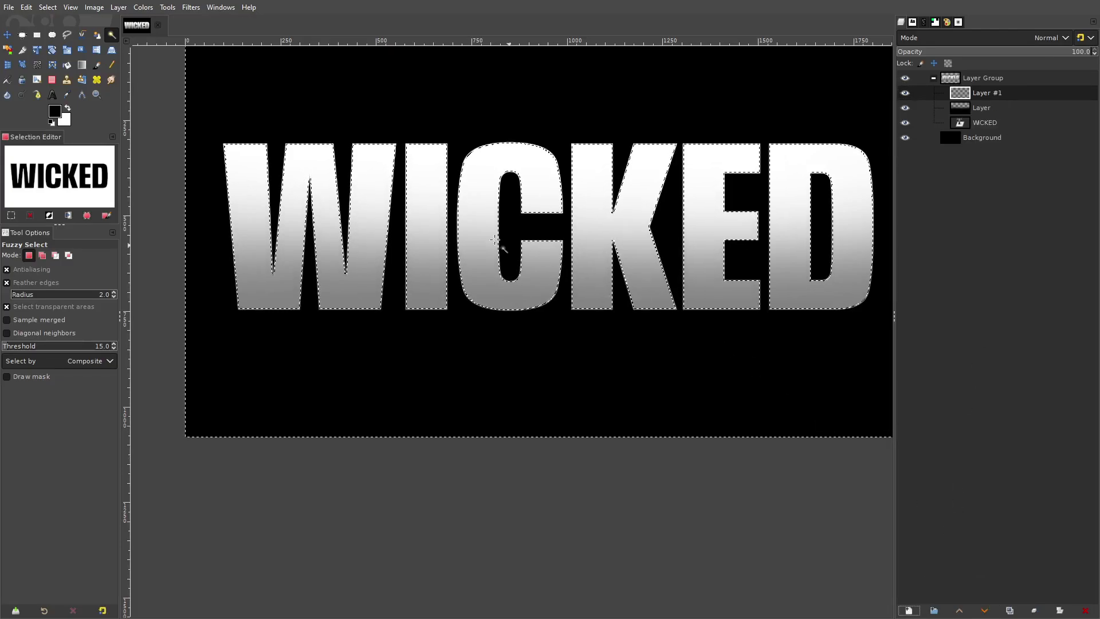
- Bucket-fill the area around the letters with white on the new layer and clear the selection
click(68, 66)
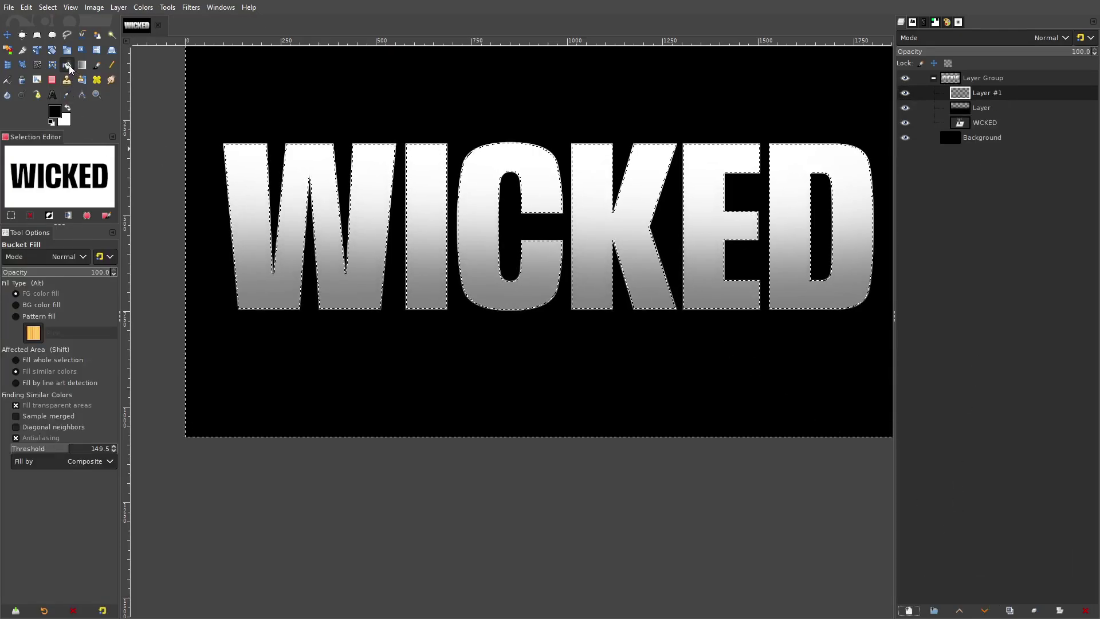
click(67, 107)
click(229, 275)
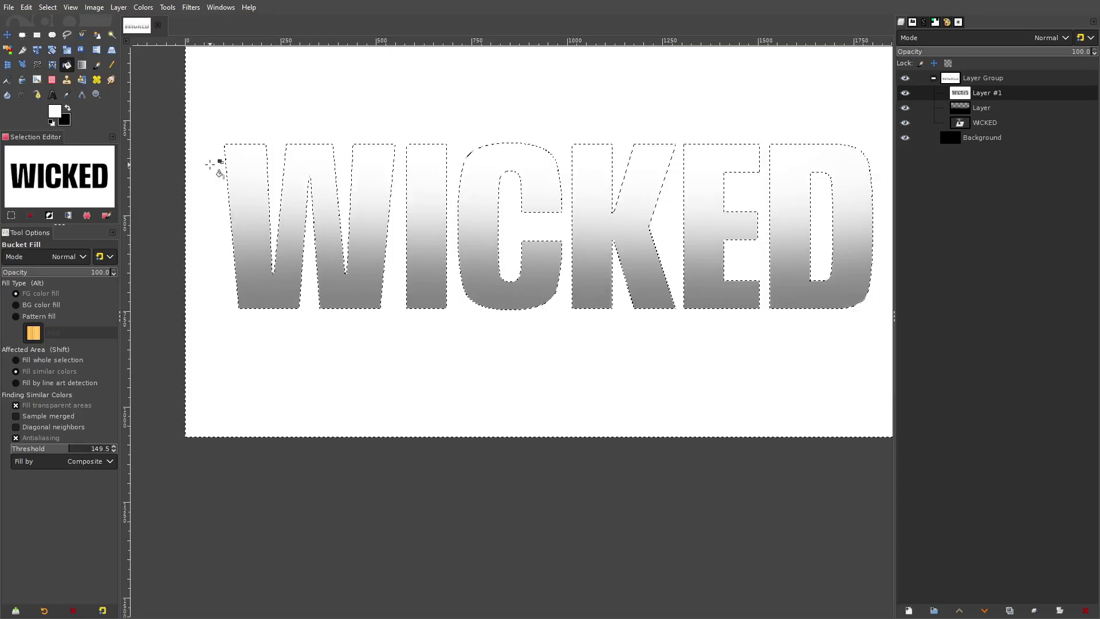
scroll(232, 63, up, 1)
click(49, 7)
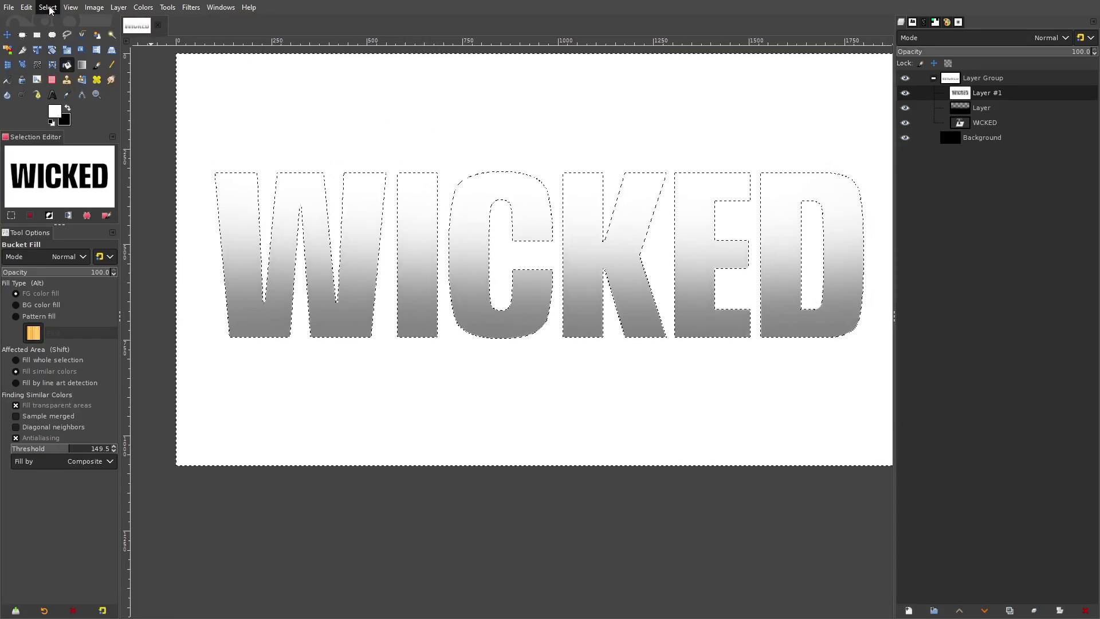
click(63, 40)
scroll(452, 239, down, 1)
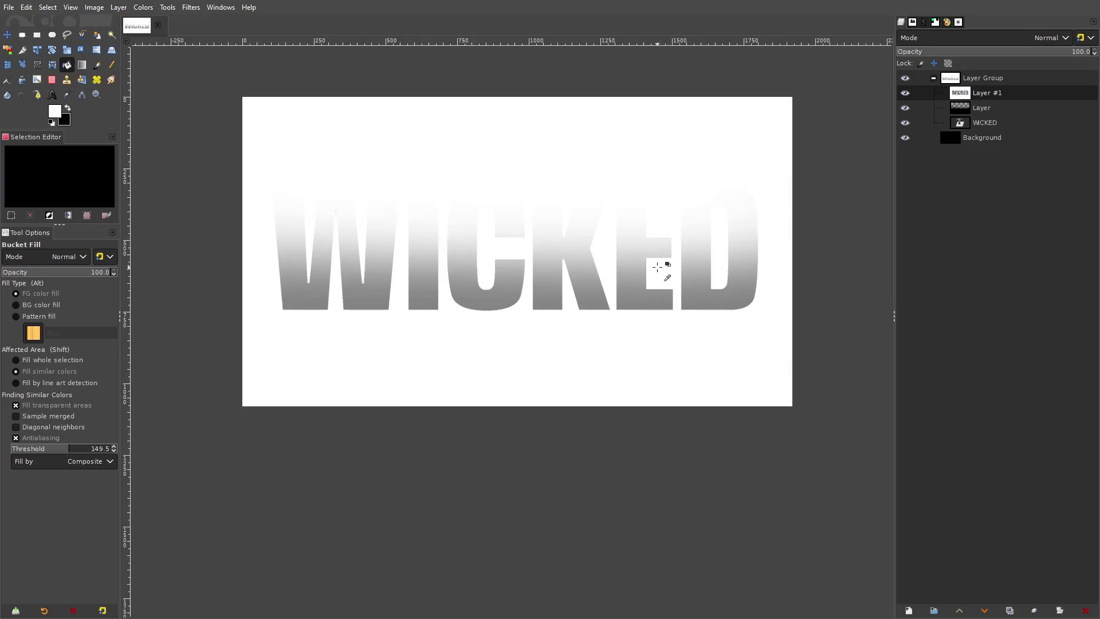
- Set the white-filled layer's blend mode to Soft light
scroll(657, 267, down, 2)
click(942, 39)
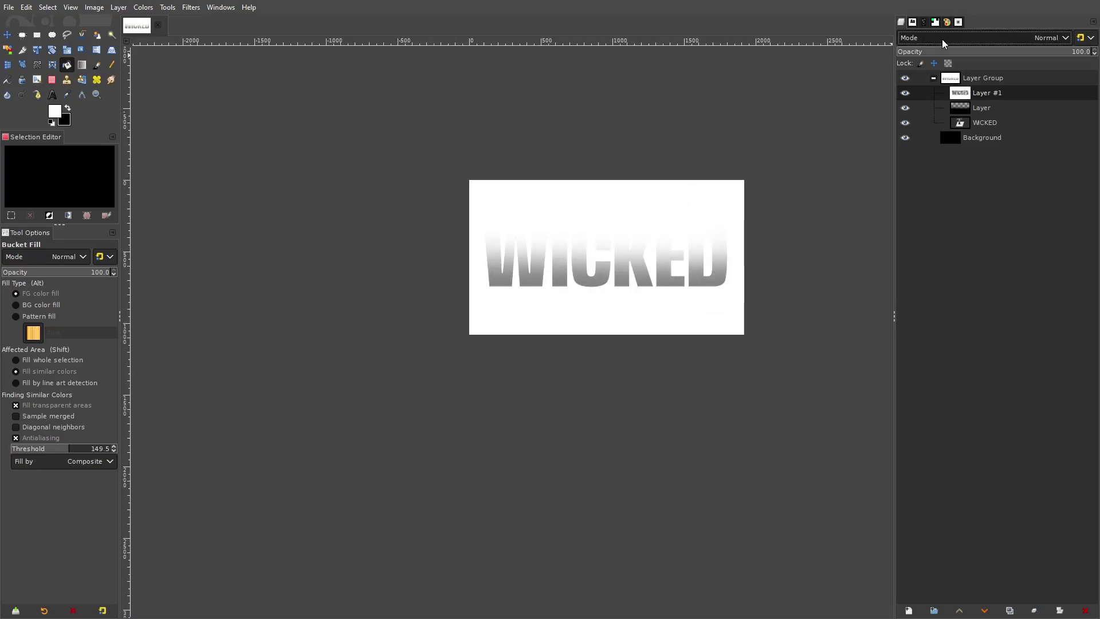
click(927, 298)
- Examine the edges of the WICKED letters up close along their lower and upper parts
scroll(552, 282, up, 4)
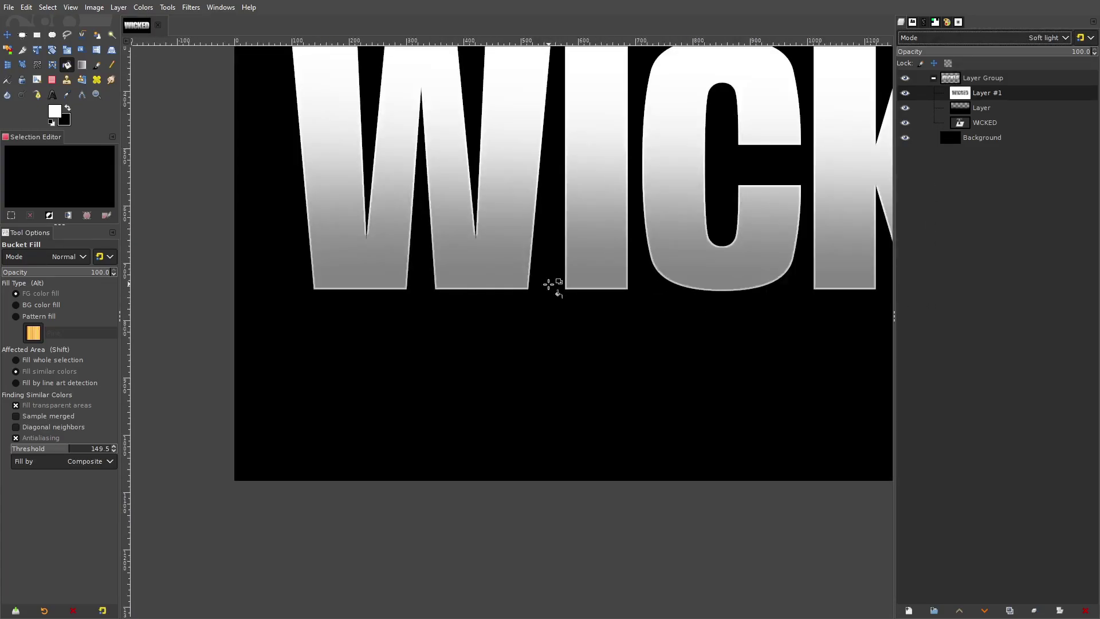
scroll(418, 256, down, 3)
scroll(693, 252, up, 4)
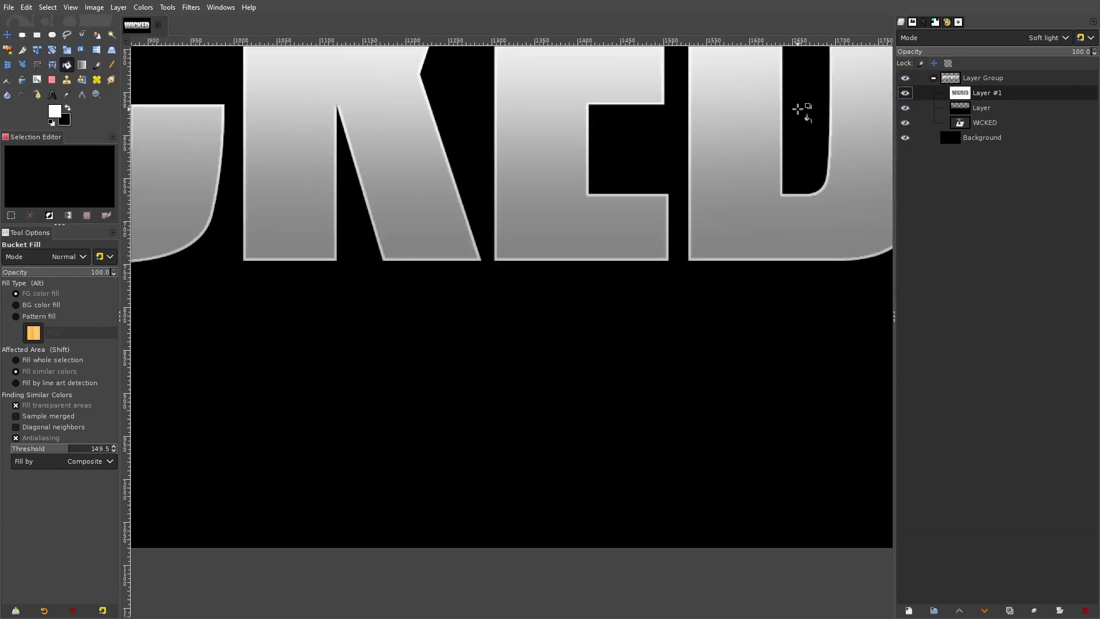
scroll(798, 111, down, 5)
scroll(493, 216, up, 4)
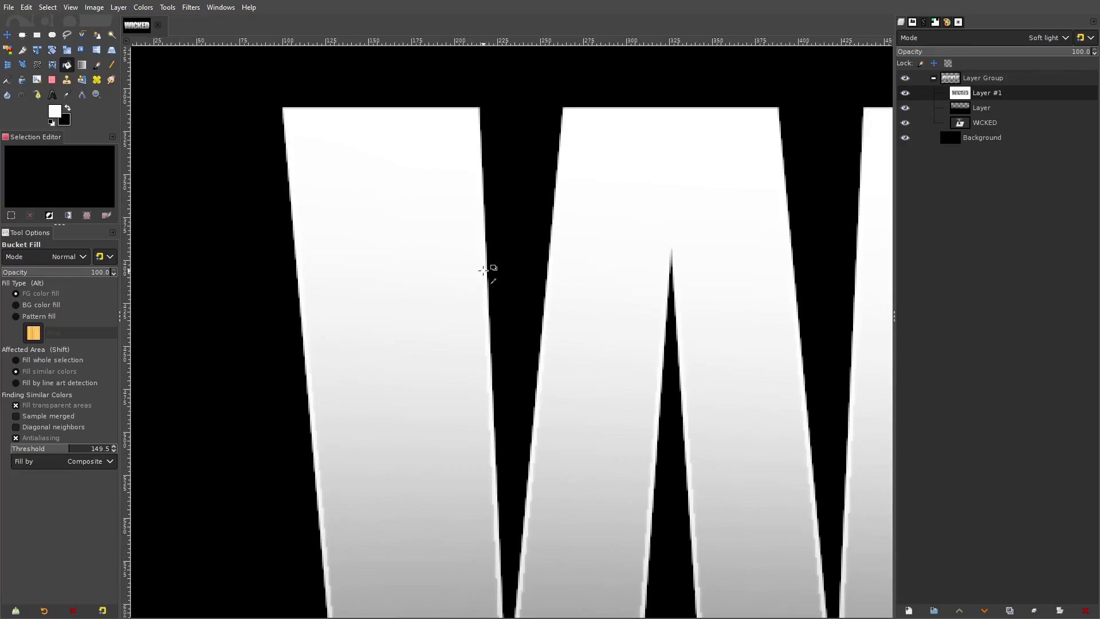
scroll(565, 275, down, 1)
scroll(564, 275, up, 2)
scroll(486, 261, up, 2)
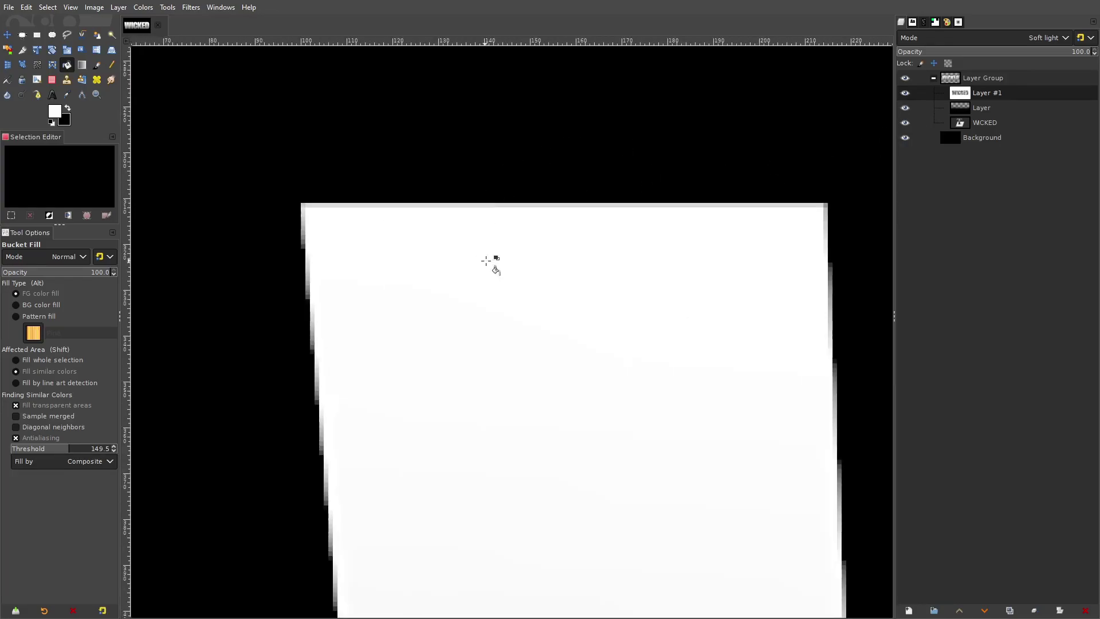
drag(819, 216, 767, 130)
- Temporarily hide the WICKED text and set the white-filled layer to Normal to view its fill, and restore both
click(905, 122)
click(968, 41)
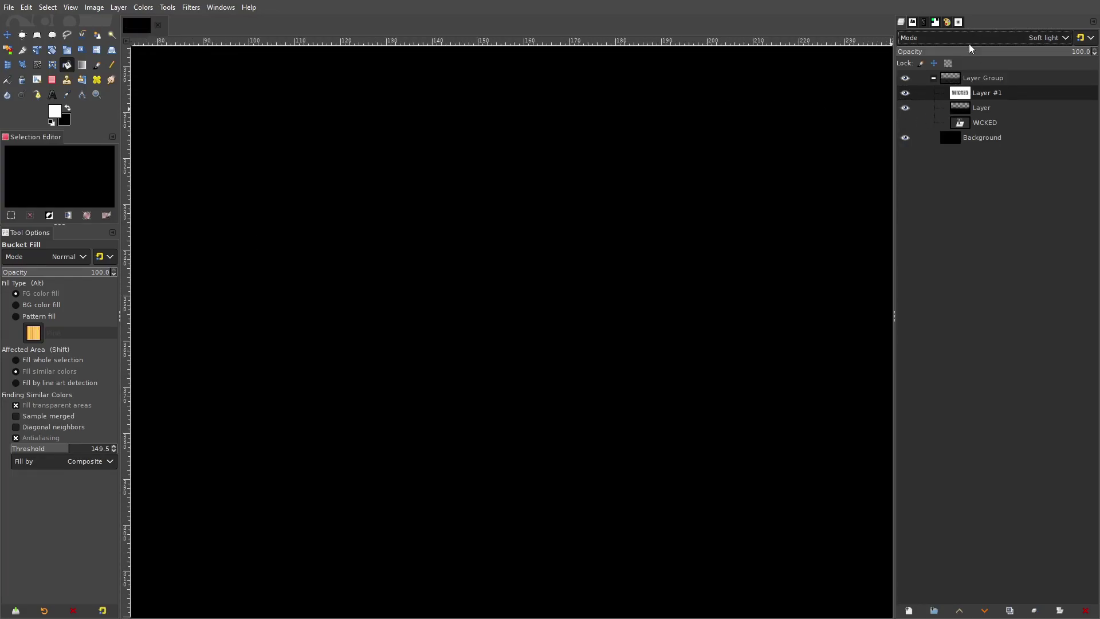
click(968, 13)
scroll(709, 184, down, 8)
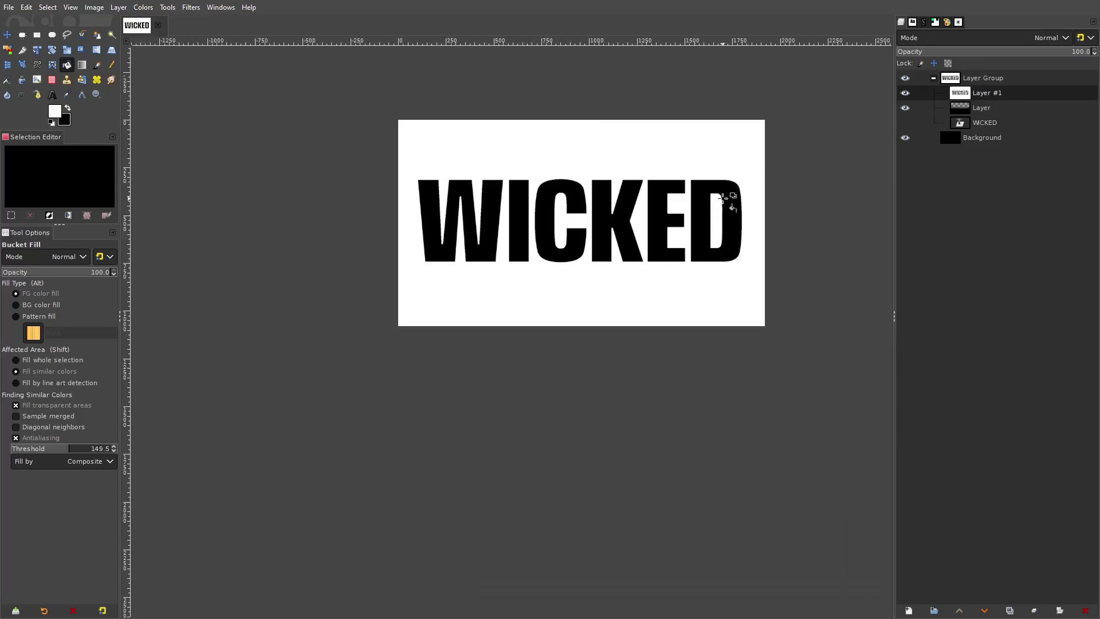
scroll(492, 194, up, 2)
key(ctrl+z)
drag(737, 159, 624, 168)
click(903, 123)
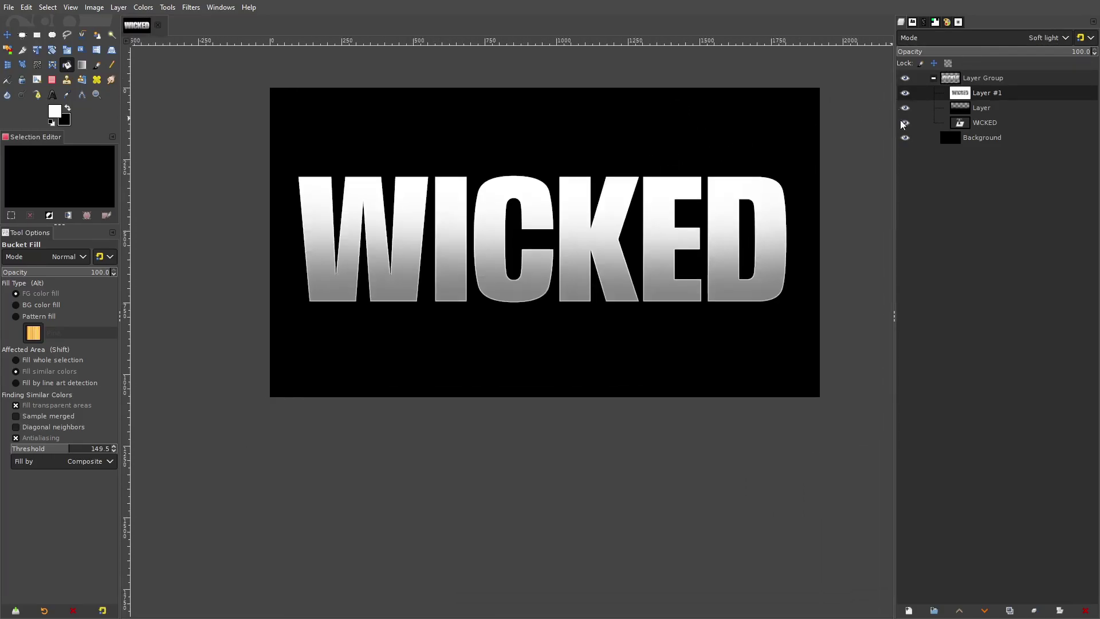
- Apply a Gaussian Blur to the white-filled layer to soften the light rim along the letter edges
scroll(559, 257, up, 5)
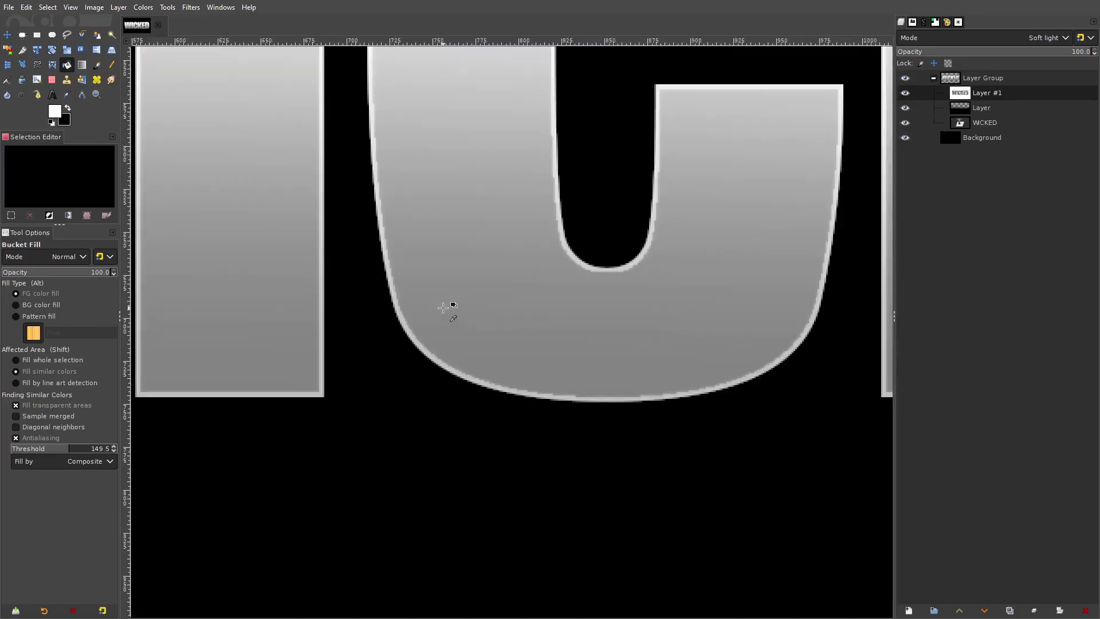
scroll(498, 346, down, 4)
scroll(498, 346, down, 2)
scroll(562, 339, up, 5)
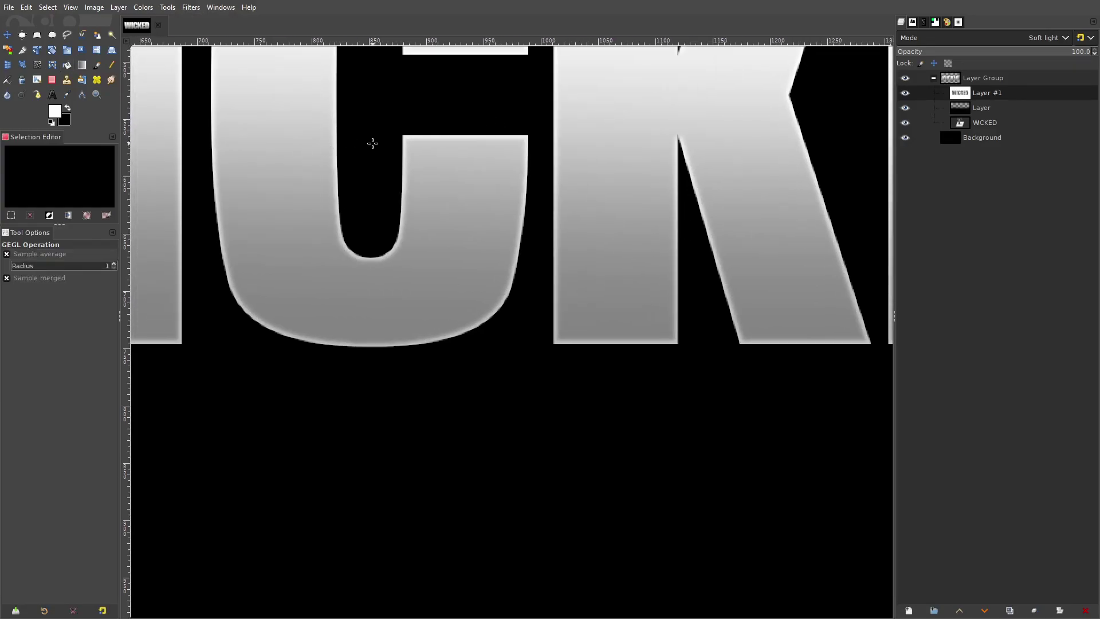
click(273, 278)
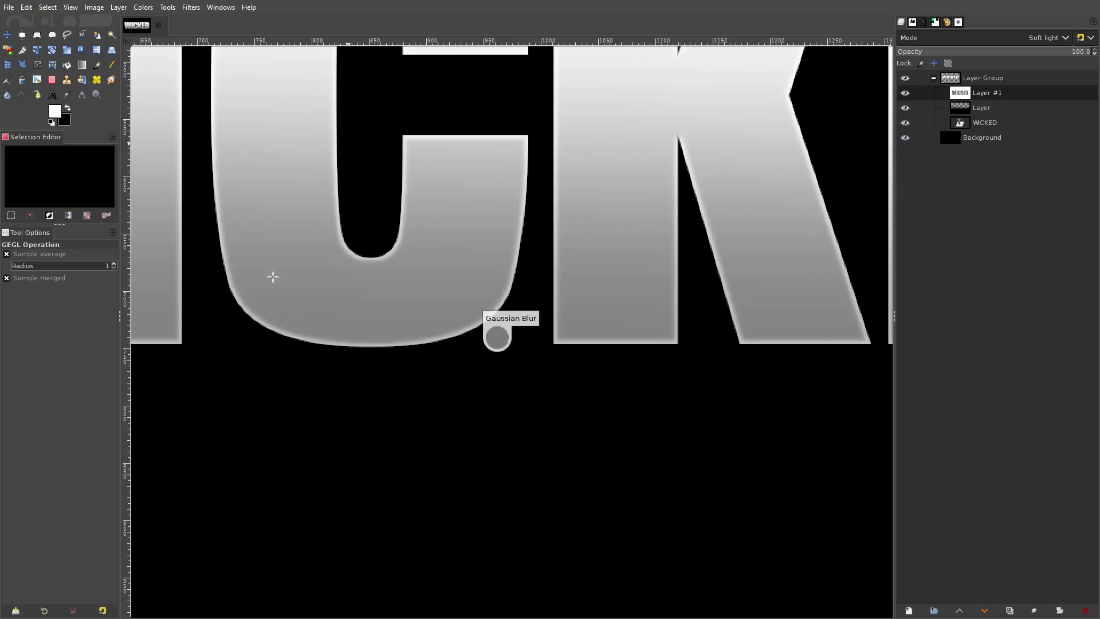
scroll(548, 282, down, 4)
scroll(352, 291, up, 5)
scroll(490, 204, down, 5)
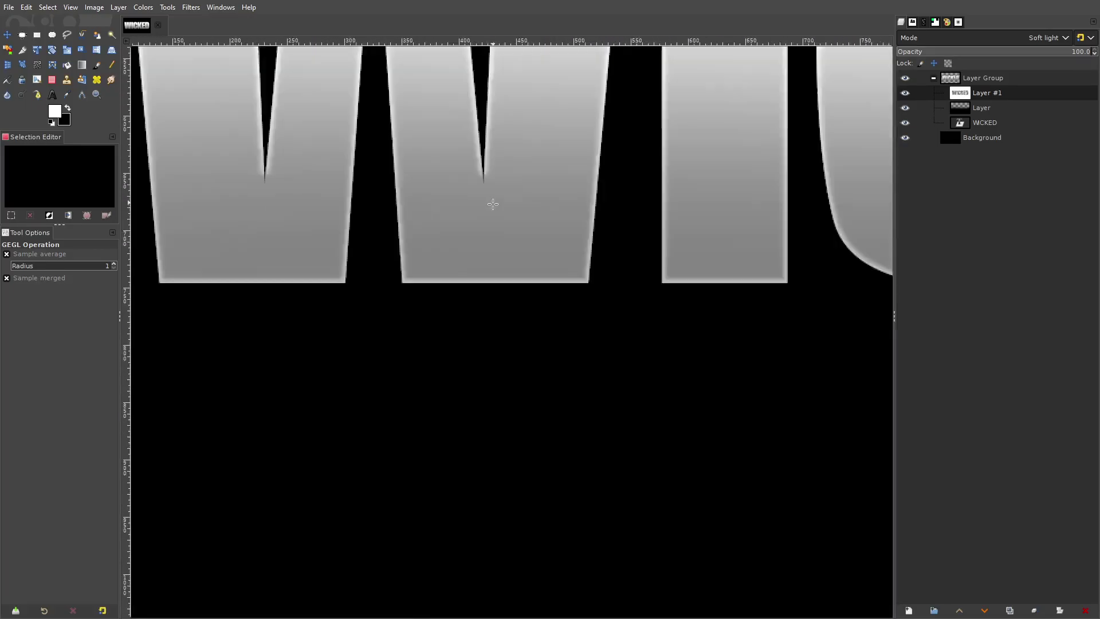
drag(644, 248, 525, 259)
key(shift+3)
key(1)
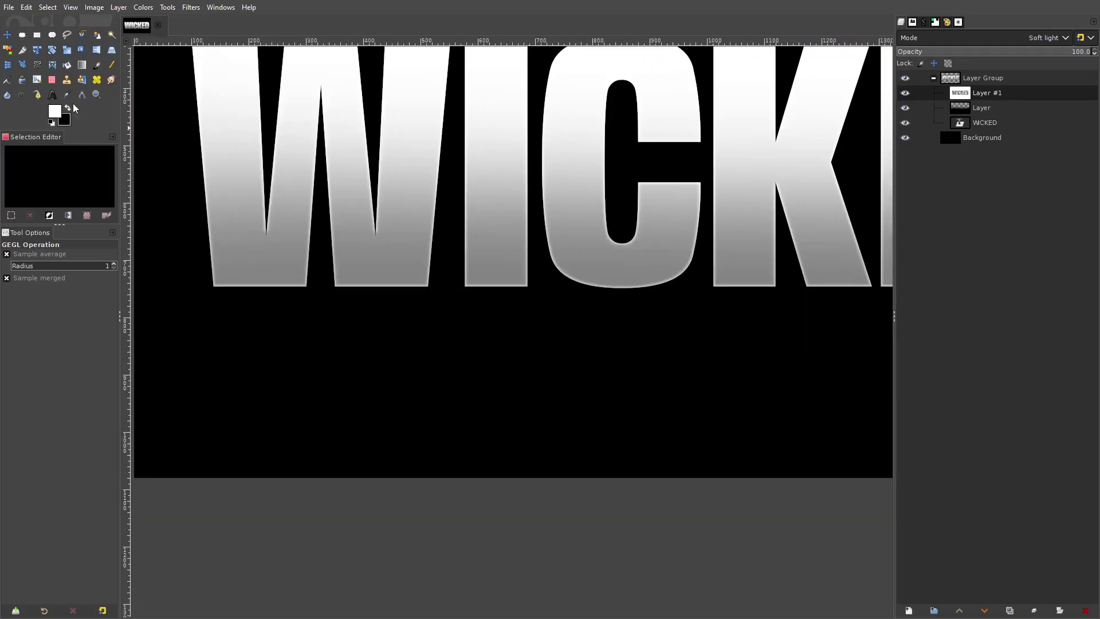
- Examine the softened light rim along the WICKED letters up close and across the whole text
key(shift+e)
drag(41, 313, 28, 314)
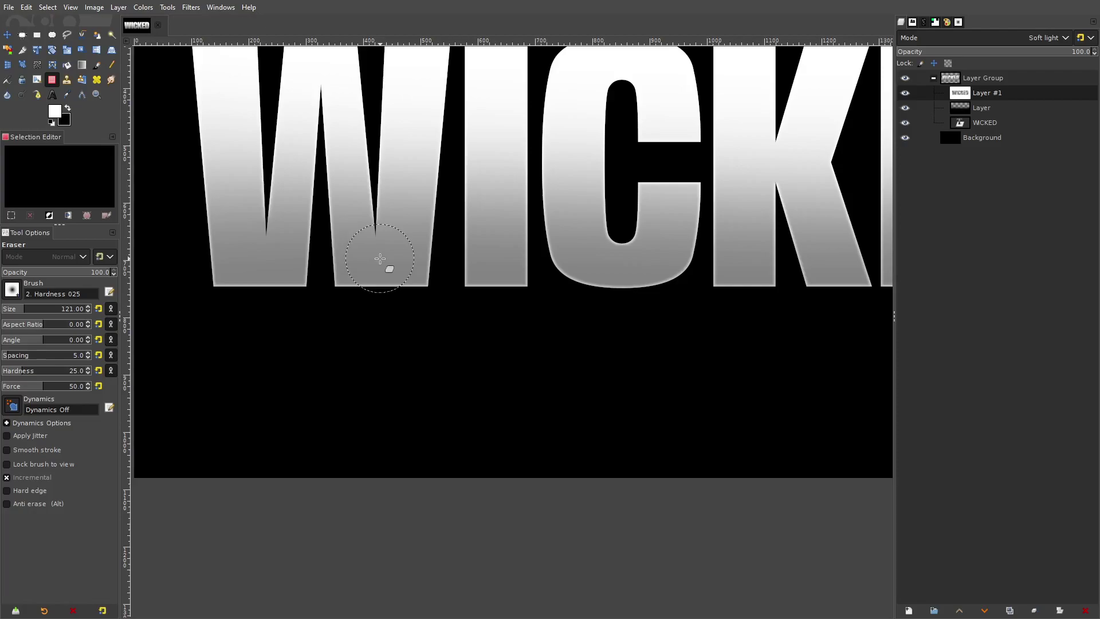
scroll(396, 248, right, 2)
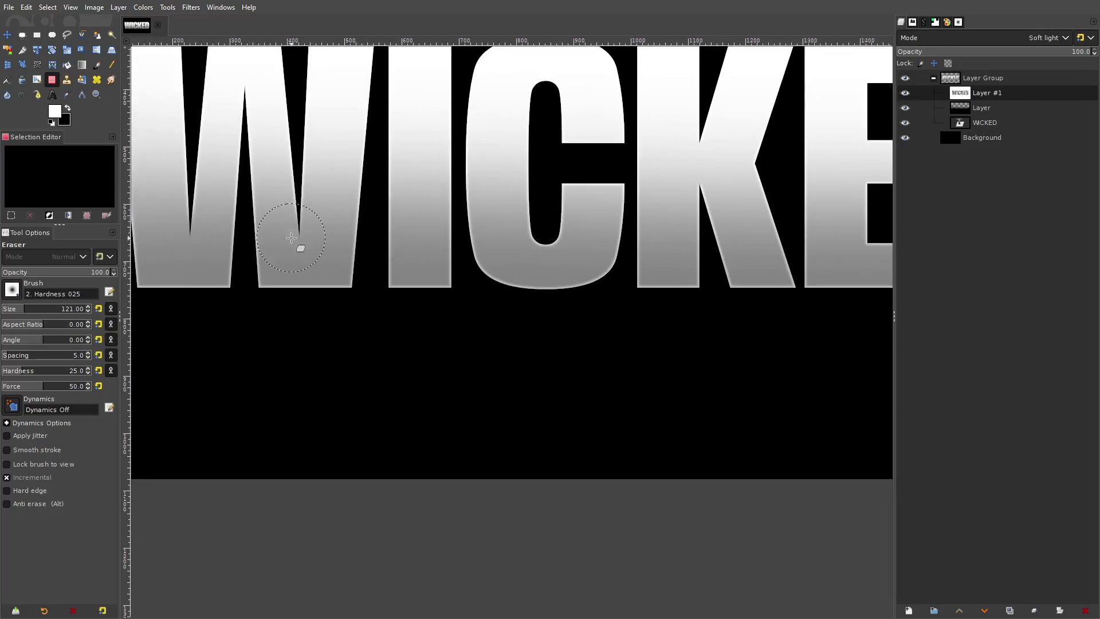
scroll(458, 241, right, 6)
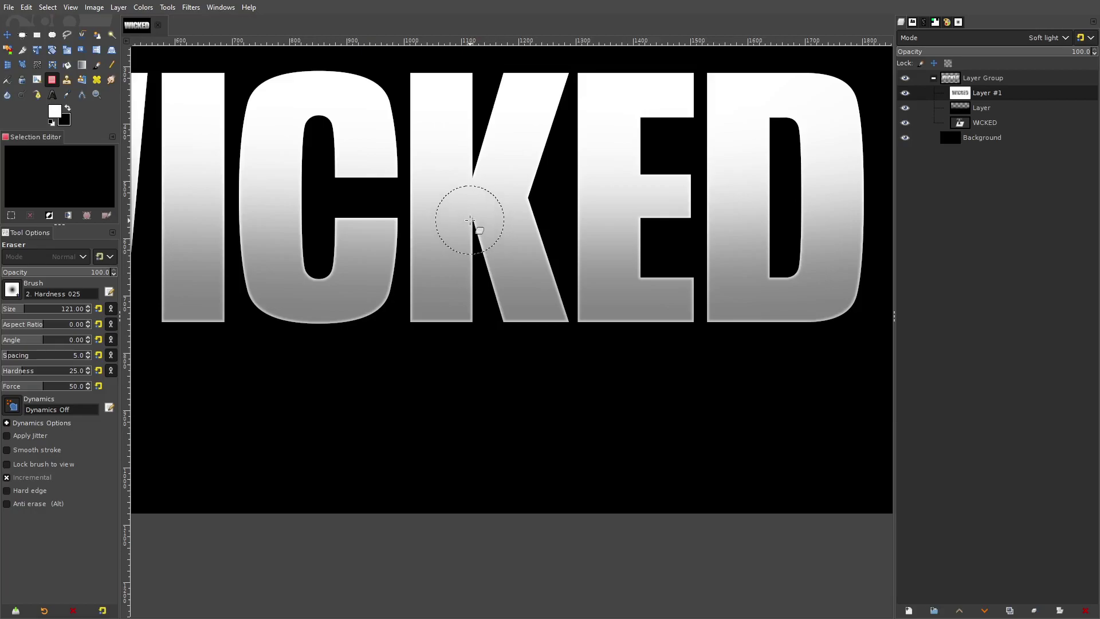
scroll(601, 273, down, 2)
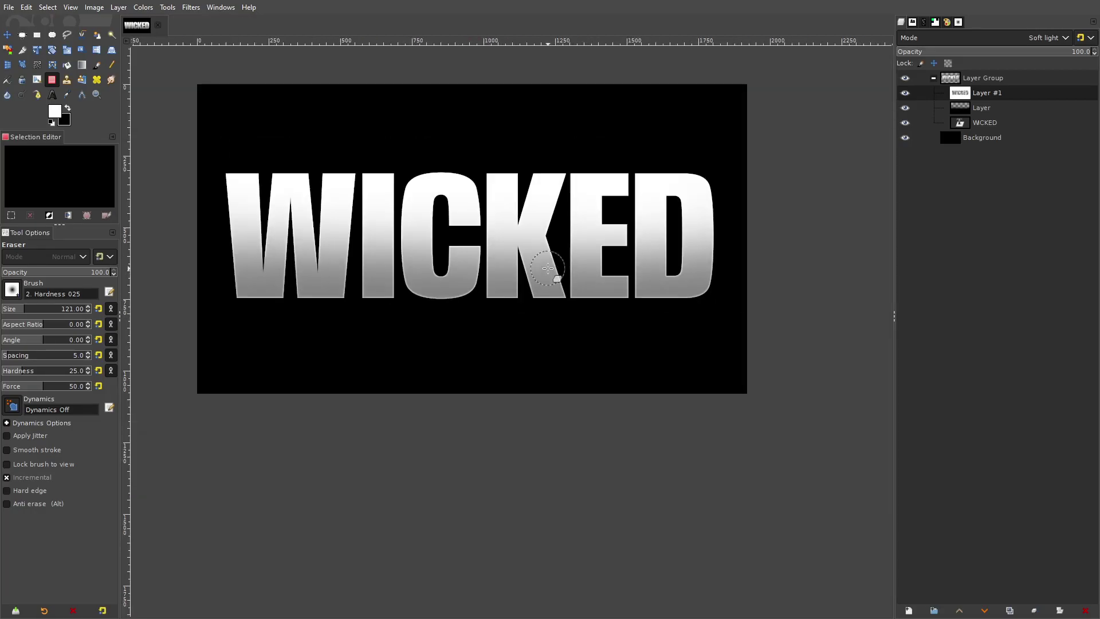
drag(464, 279, 516, 263)
scroll(562, 261, down, 2)
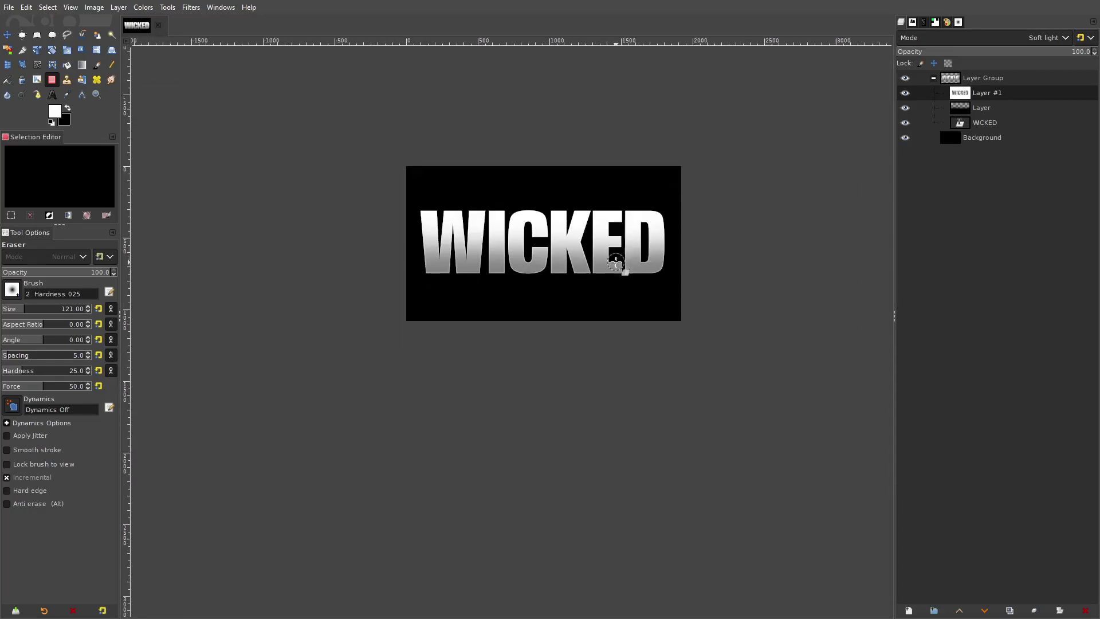
scroll(612, 266, up, 2)
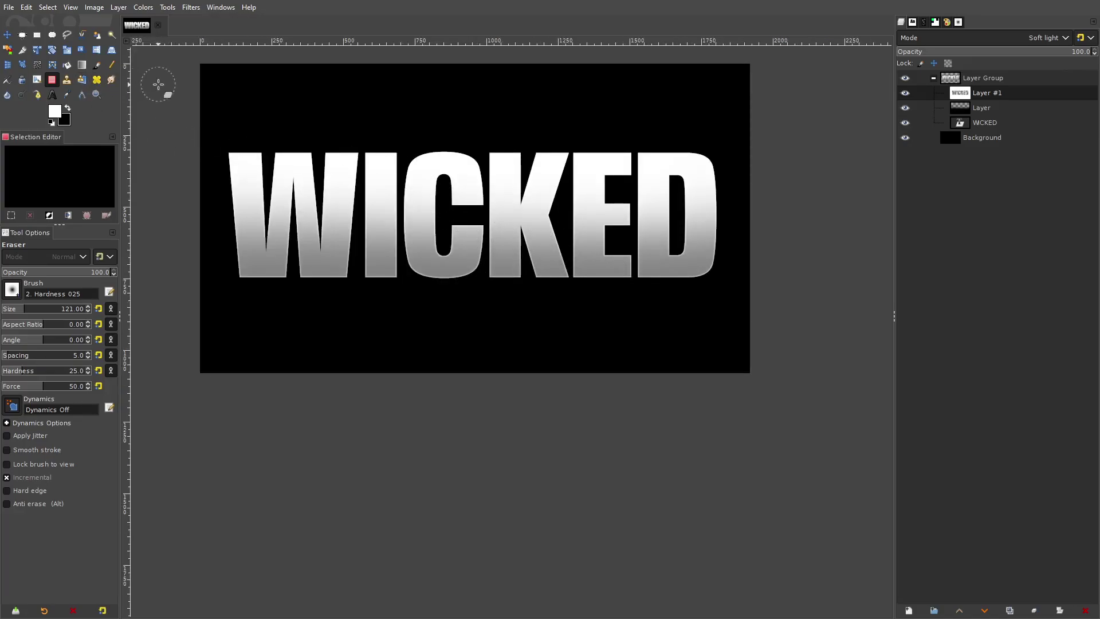
- Add a new layer above the white-filled layer and prepare a light blue Paintbrush with size 844
click(97, 64)
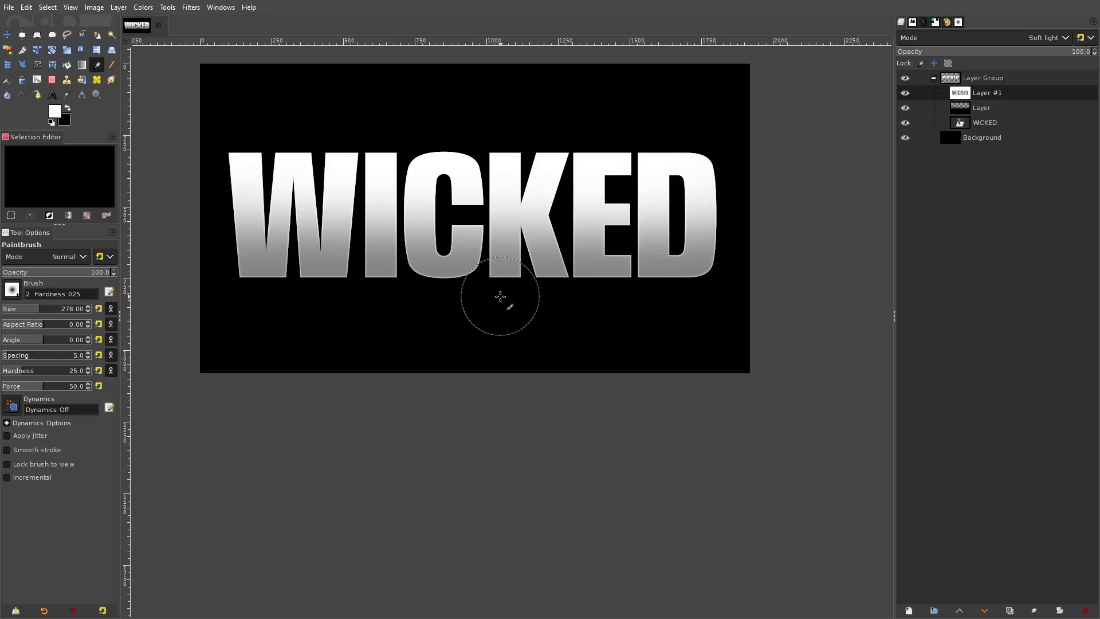
drag(503, 267, 514, 291)
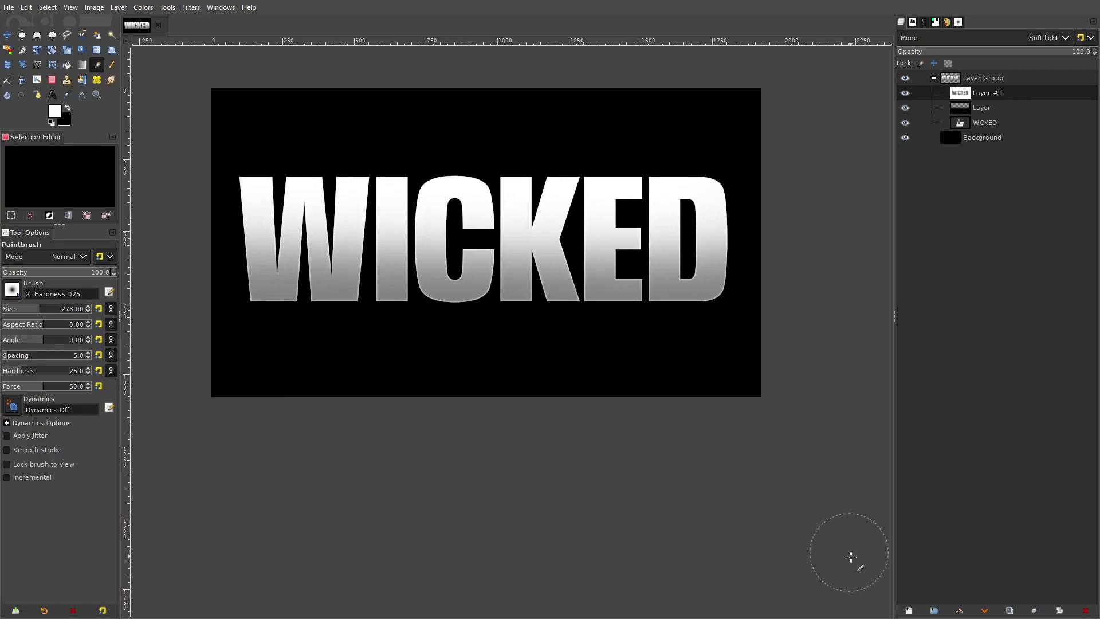
shift+click(908, 610)
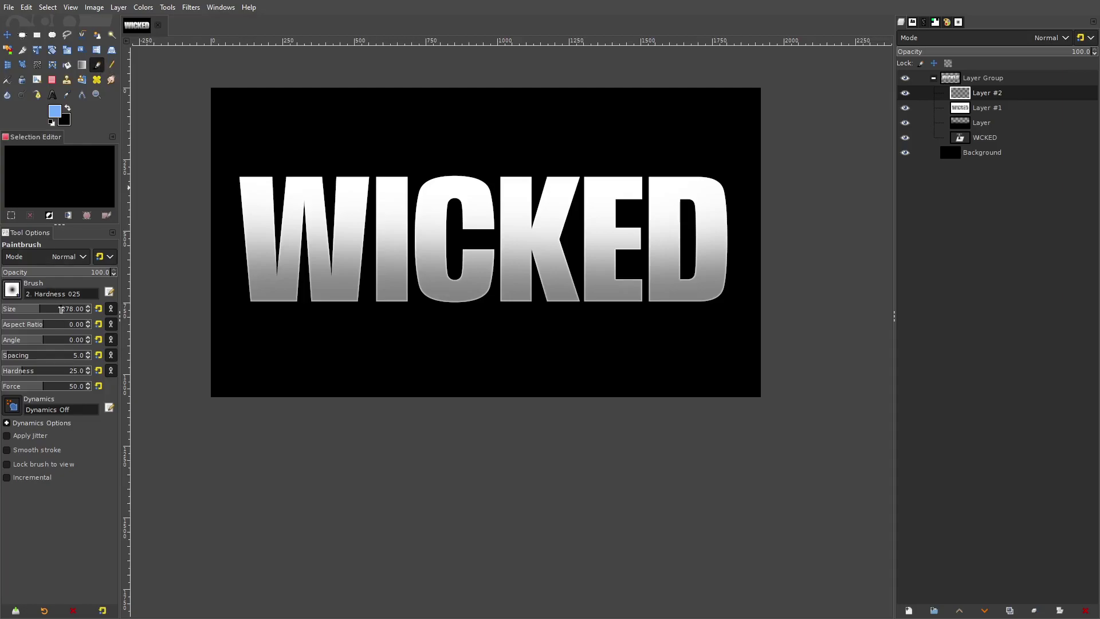
drag(56, 309, 72, 309)
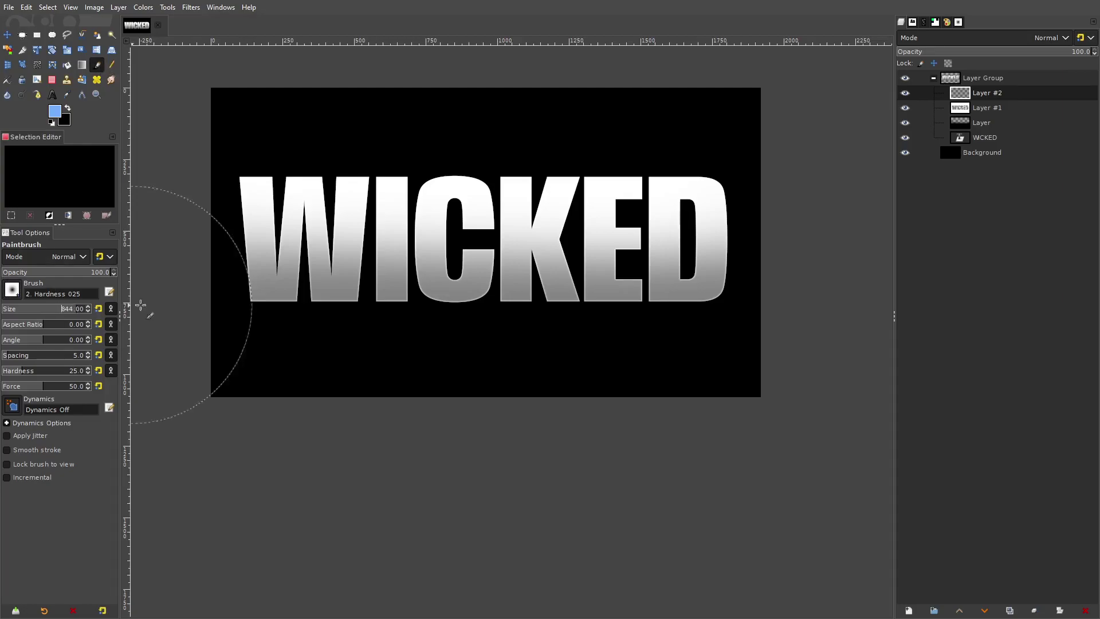
- Dab five soft light blue spots across the WICKED text and set the layer's blend mode to Overlay
click(229, 289)
click(367, 314)
click(563, 167)
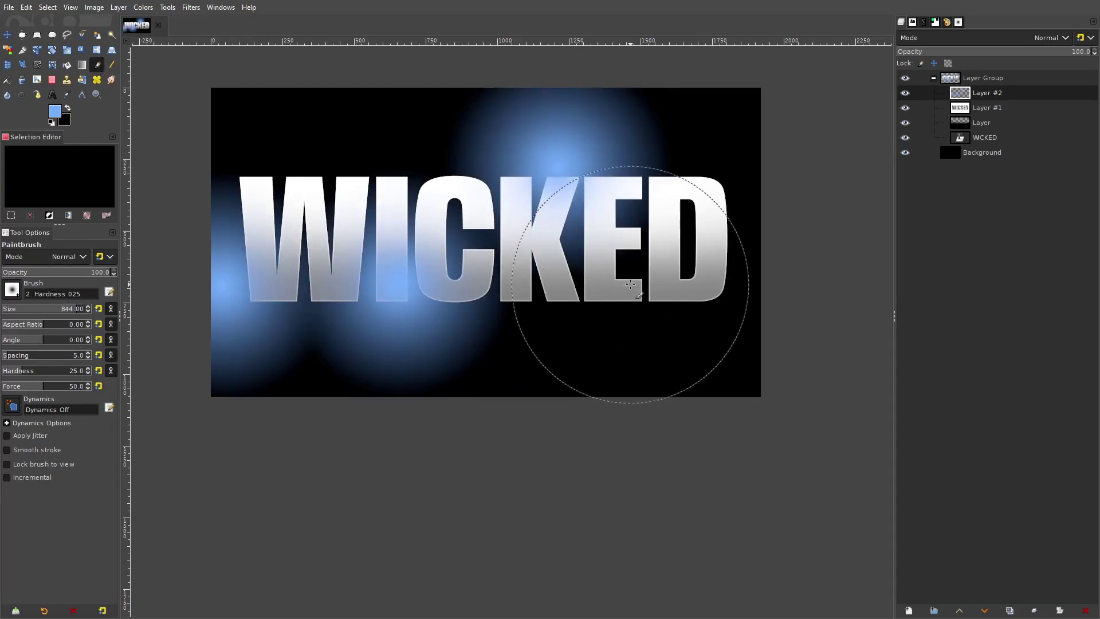
click(633, 304)
click(759, 212)
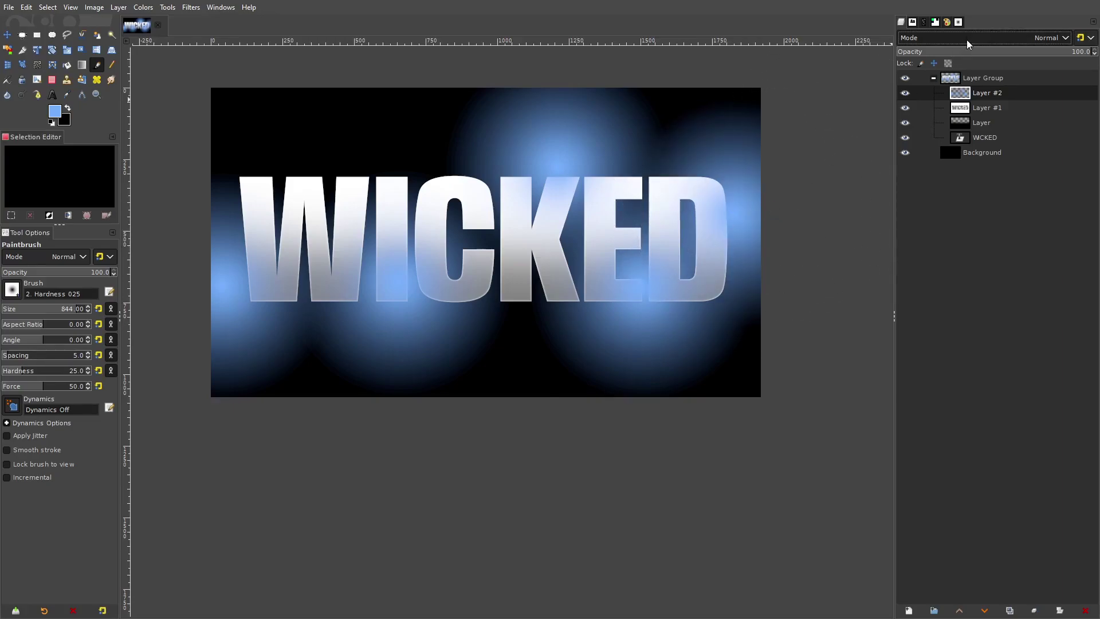
click(962, 291)
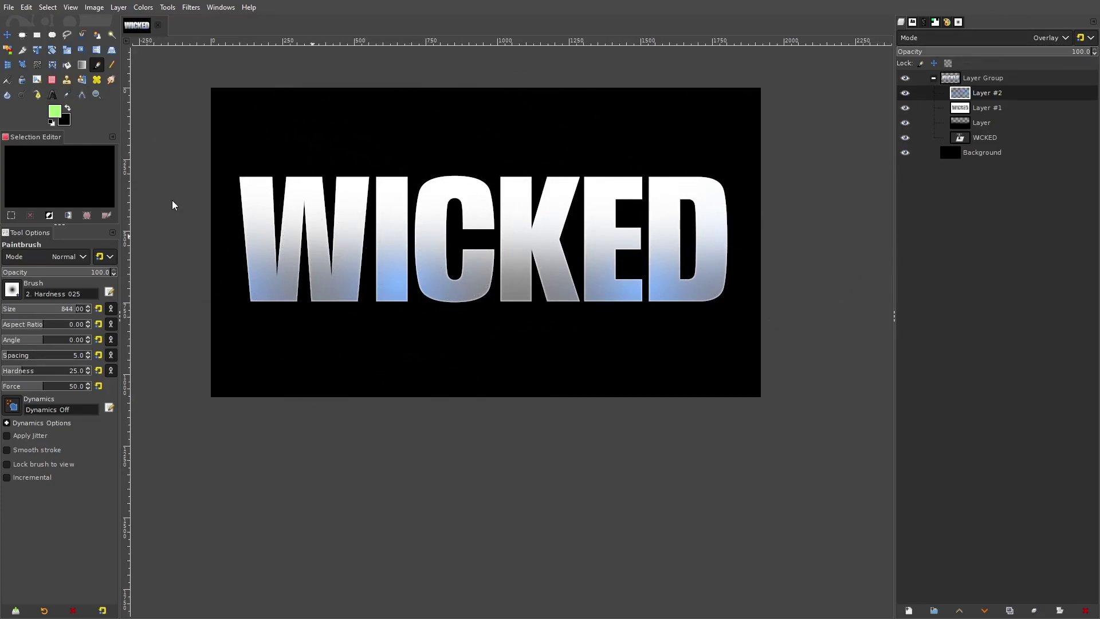
- Try soft yellow dabs along the lower part of the letters and undo them
drag(177, 198, 184, 211)
click(315, 351)
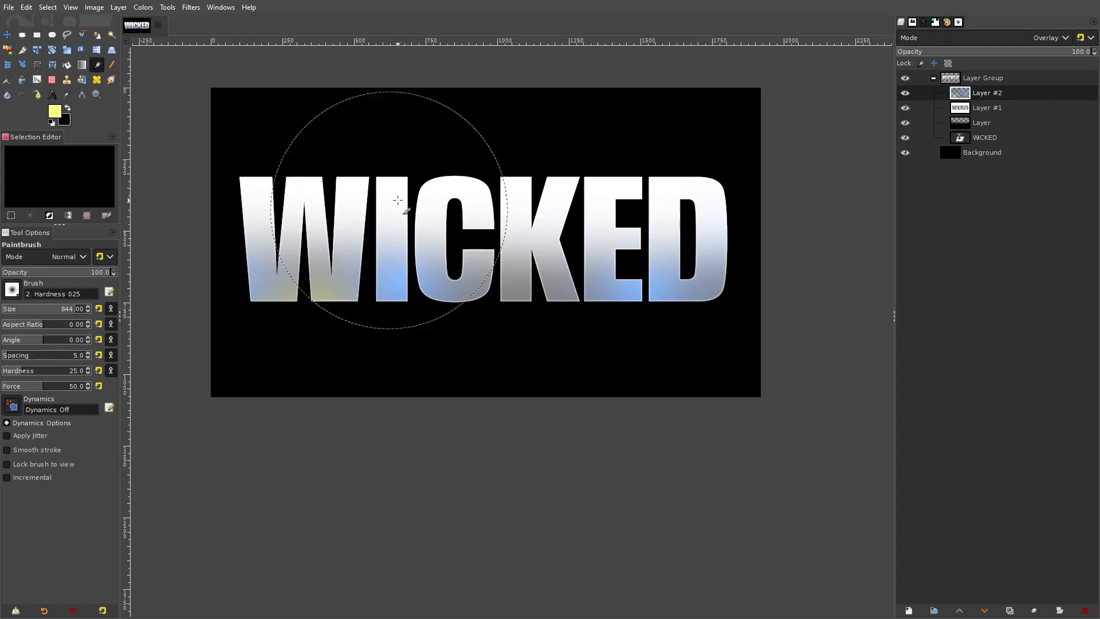
click(538, 338)
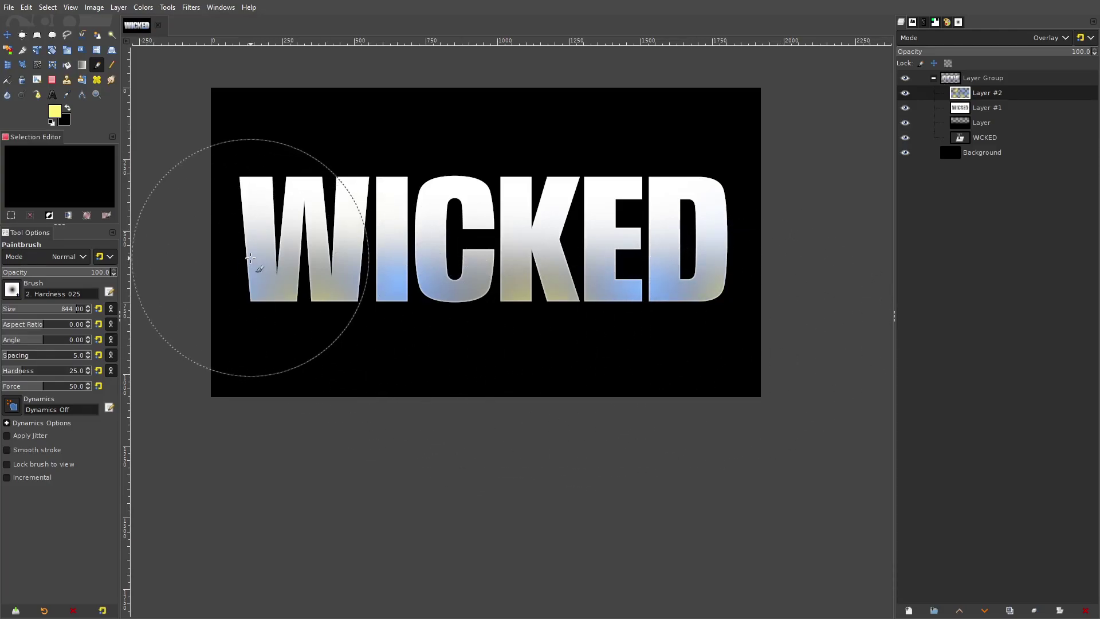
key(ctrl+z)
key(ctrl+z)
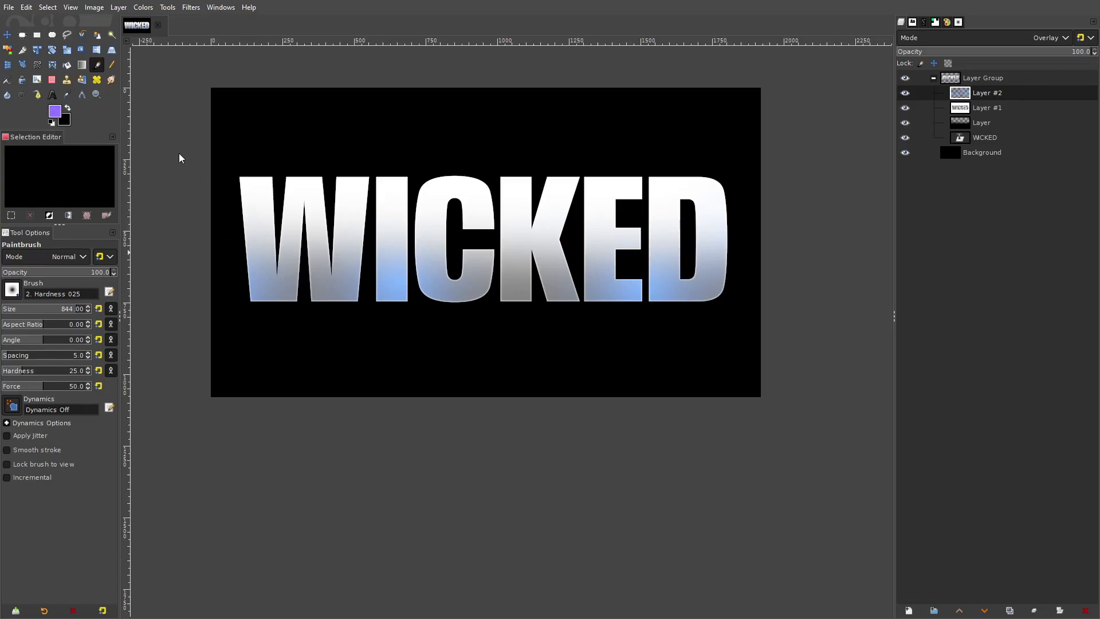
- Paint soft purple dabs between the blue ones along the lower part of the WICKED letters
click(333, 358)
mouse_move(332, 358)
mouse_down()
mouse_move(380, 356)
mouse_move(493, 352)
mouse_move(506, 339)
mouse_move(531, 349)
mouse_move(767, 292)
mouse_up()
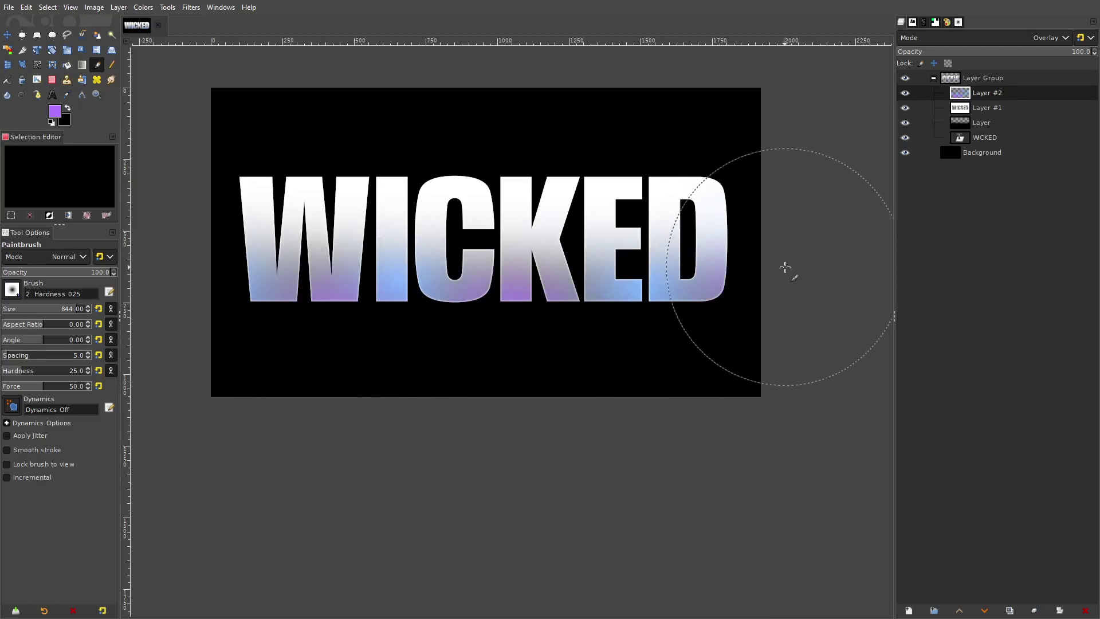
scroll(469, 310, down, 2)
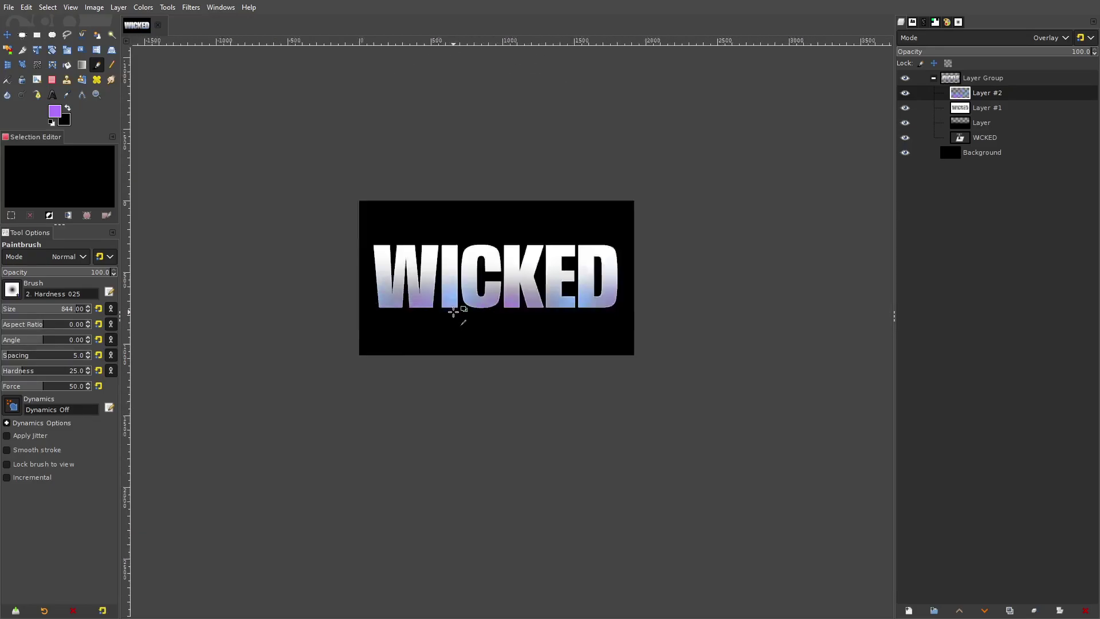
scroll(454, 312, up, 2)
- Lower the opacity of the blue and purple colour layer to 34.7
click(990, 52)
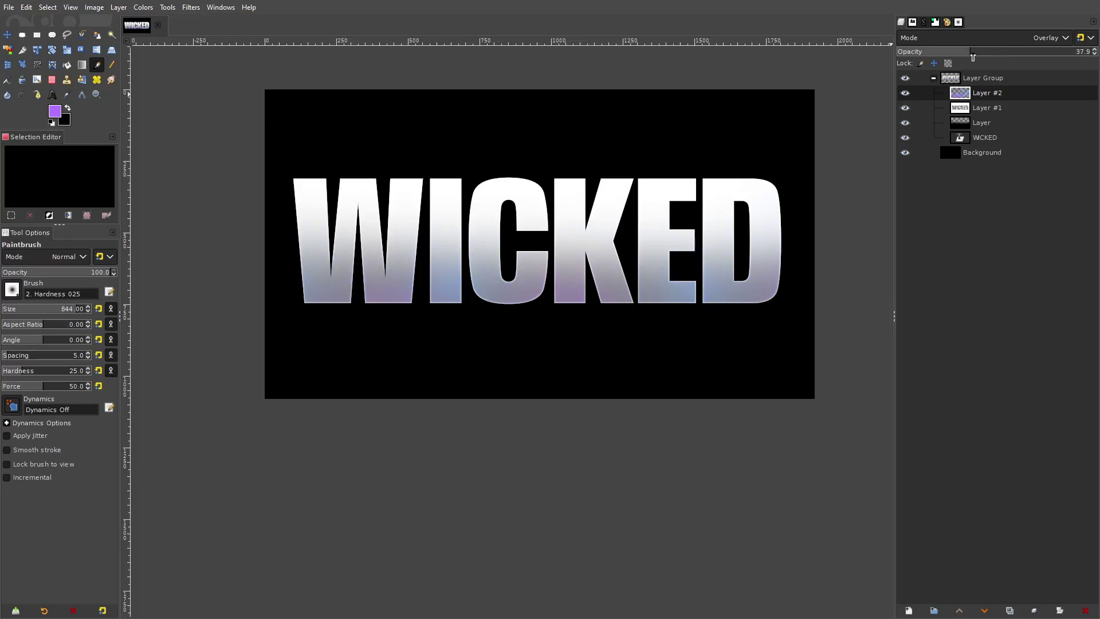
drag(972, 57, 975, 57)
scroll(773, 187, down, 1)
scroll(626, 292, up, 1)
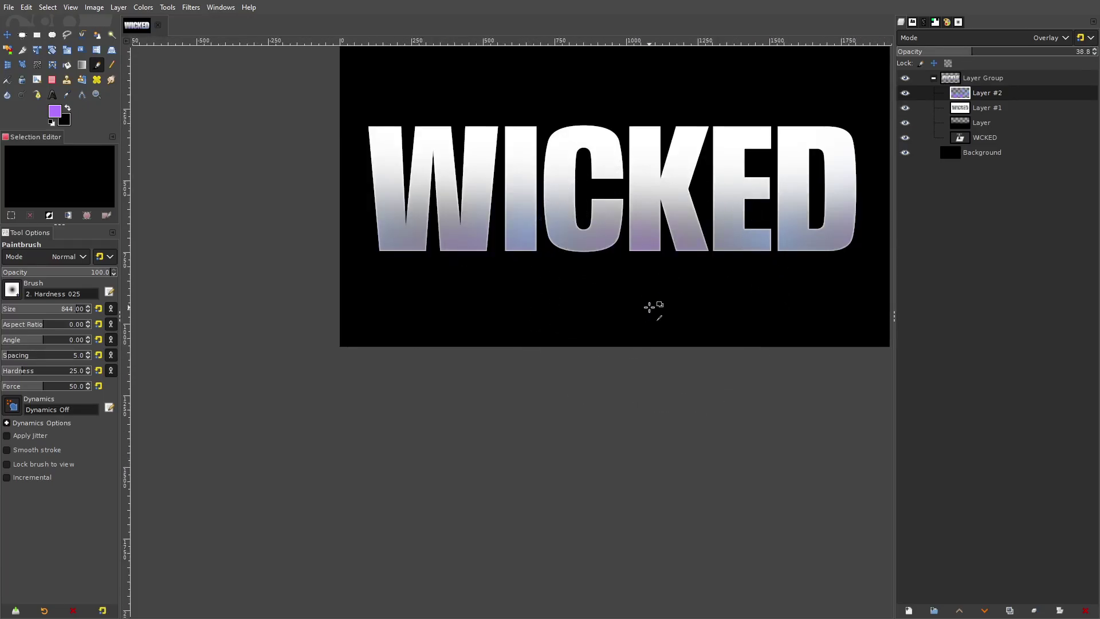
scroll(679, 269, down, 1)
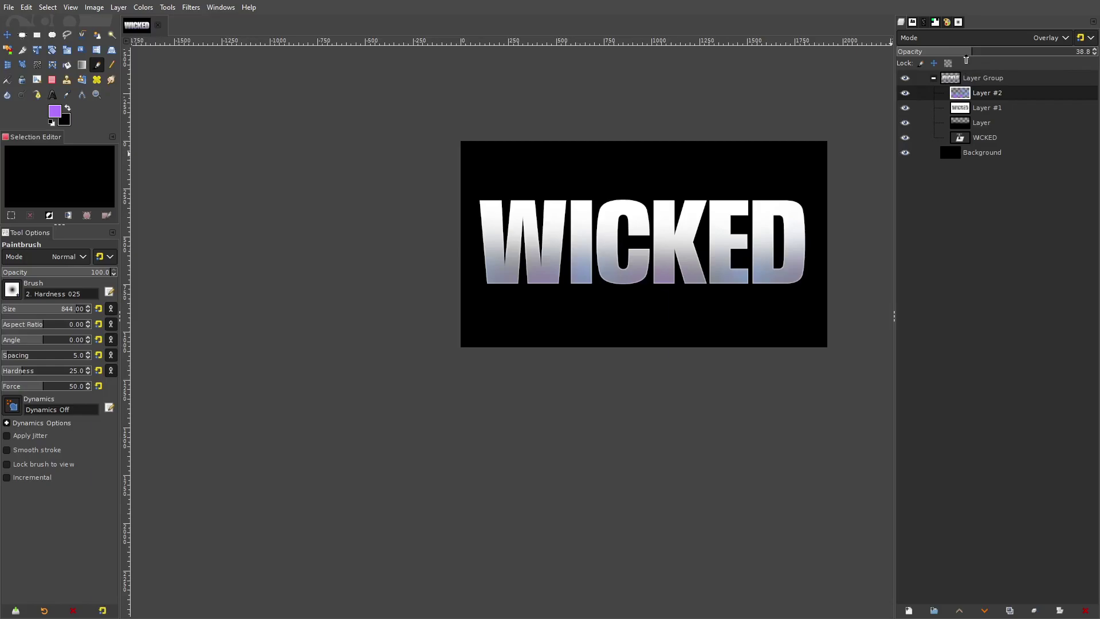
drag(963, 56, 964, 56)
drag(844, 157, 800, 147)
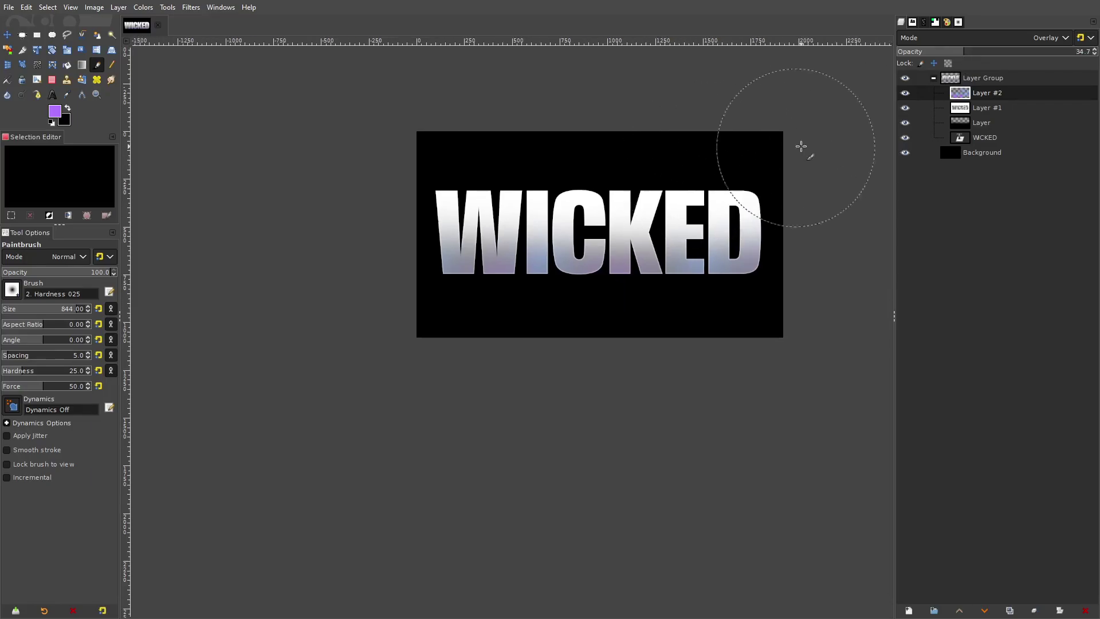
- Hide and show the colour layer repeatedly to compare the text with and without the tint
click(905, 94)
click(905, 93)
click(905, 93)
click(905, 93)
scroll(742, 180, up, 2)
drag(750, 173, 865, 167)
- Add another new layer and move it to the top of the layer group
click(52, 94)
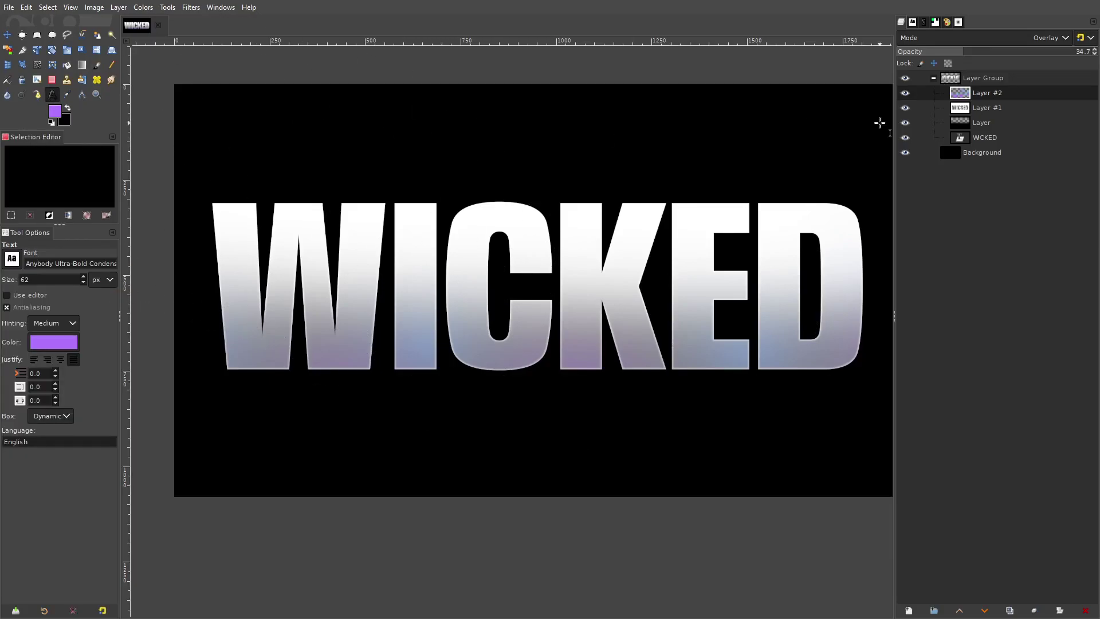
click(955, 138)
drag(705, 193, 708, 173)
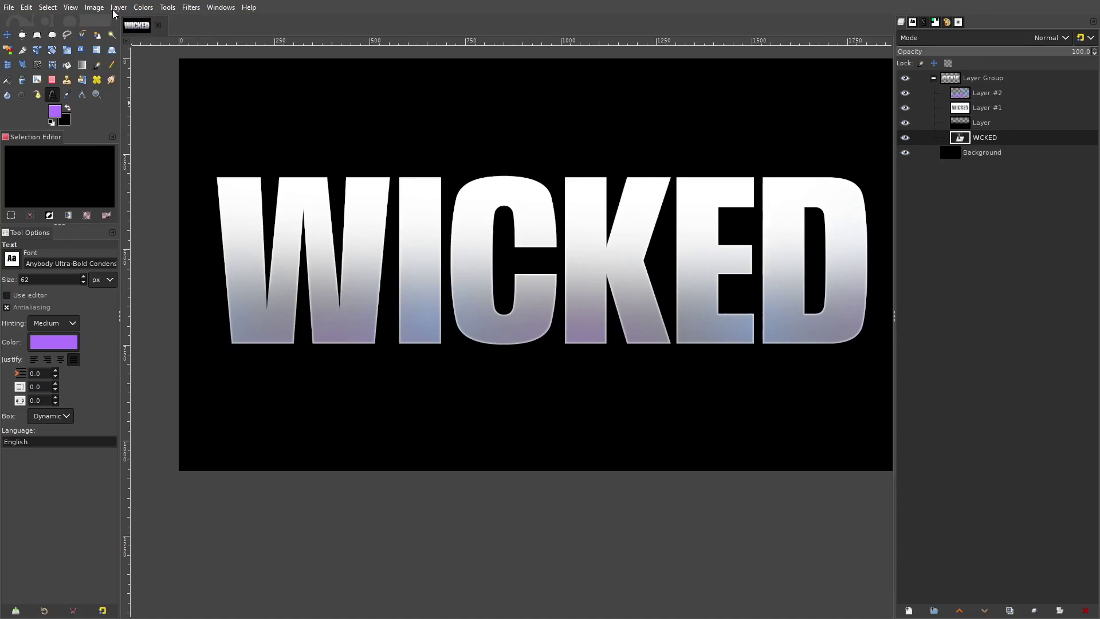
key(ctrl+shift+n)
scroll(564, 242, down, 1)
drag(1010, 136, 1009, 89)
drag(561, 185, 538, 181)
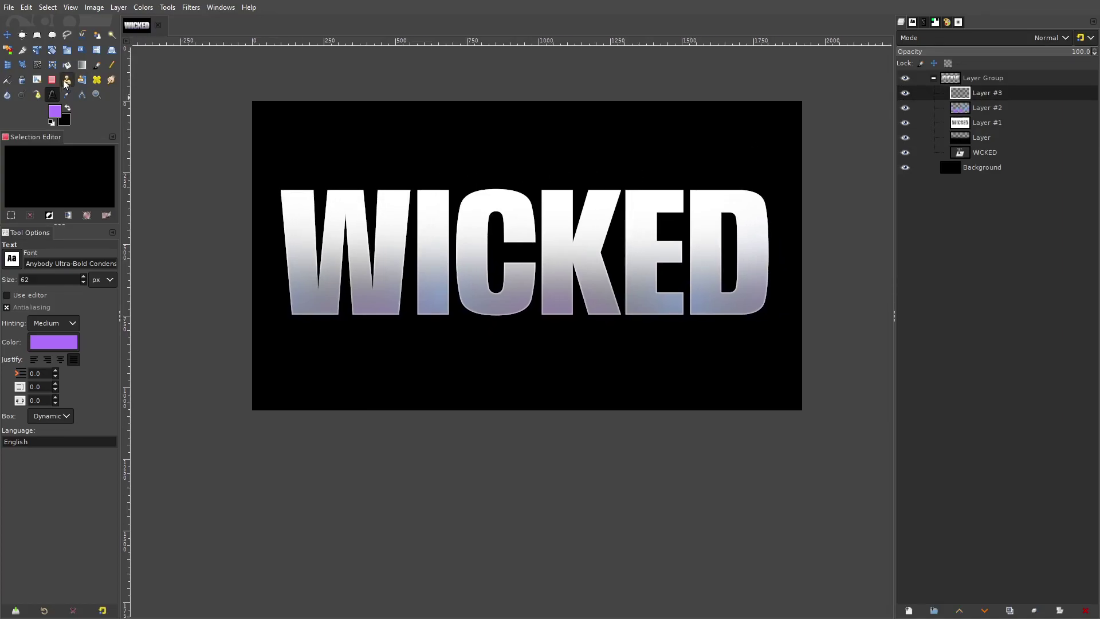
- Select a rectangle about 2120 × 398 px over the lower half of the letters, starting at about 512 px vertically
click(37, 36)
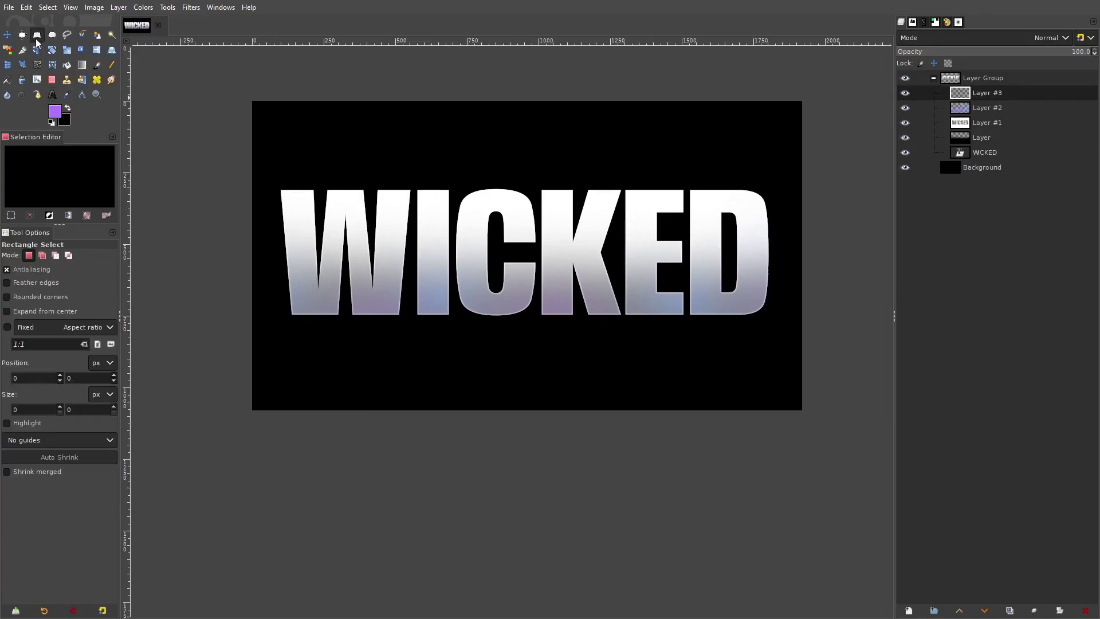
drag(240, 248, 847, 361)
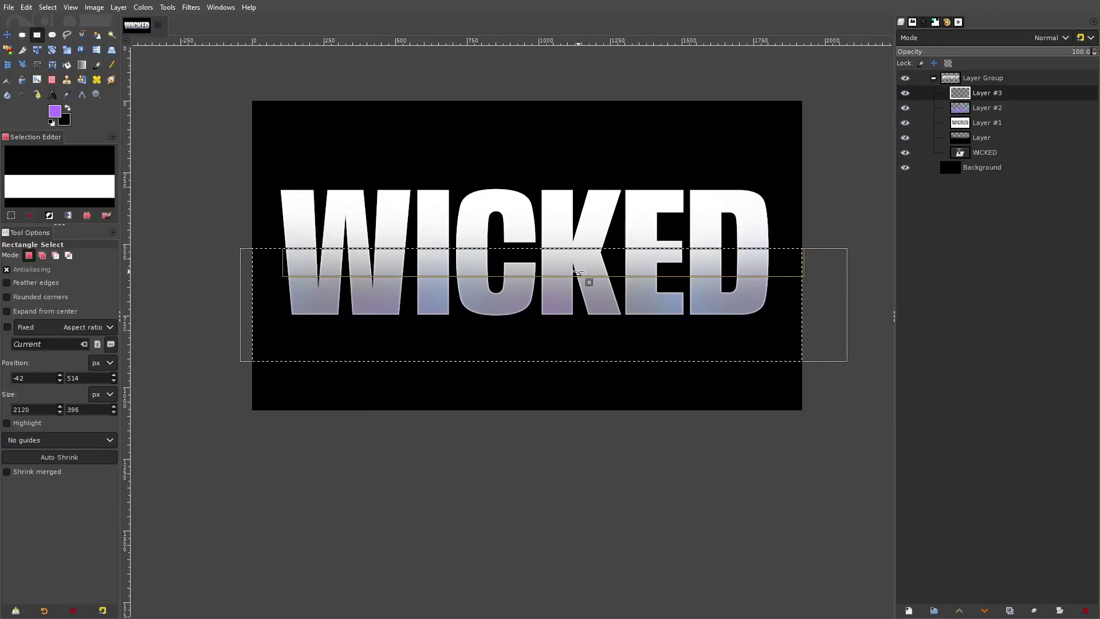
drag(577, 265, 577, 267)
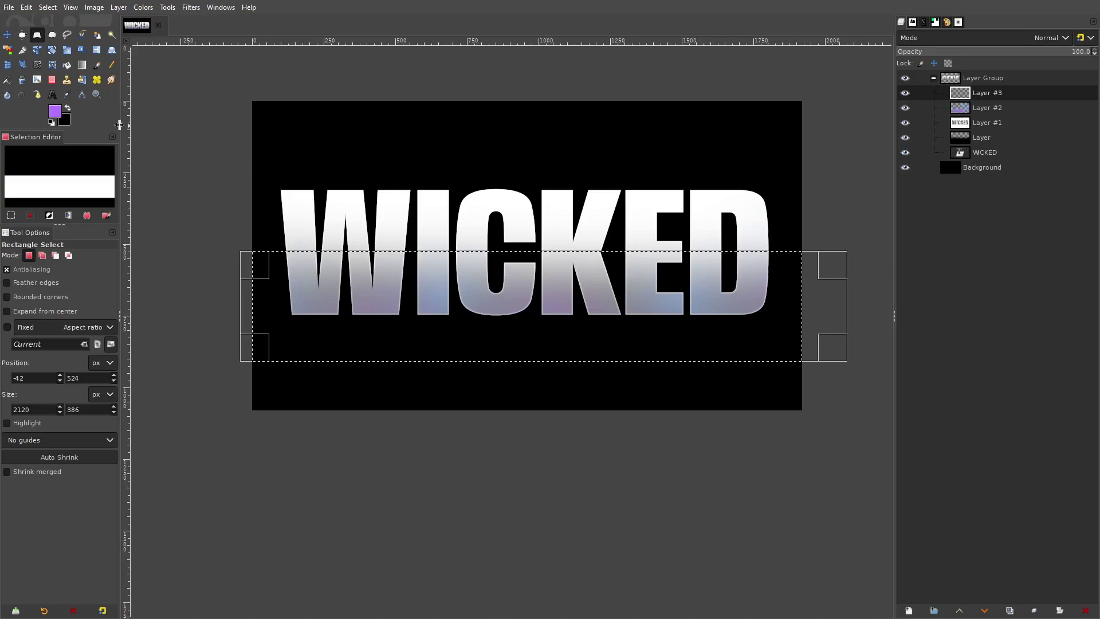
drag(395, 251, 434, 262)
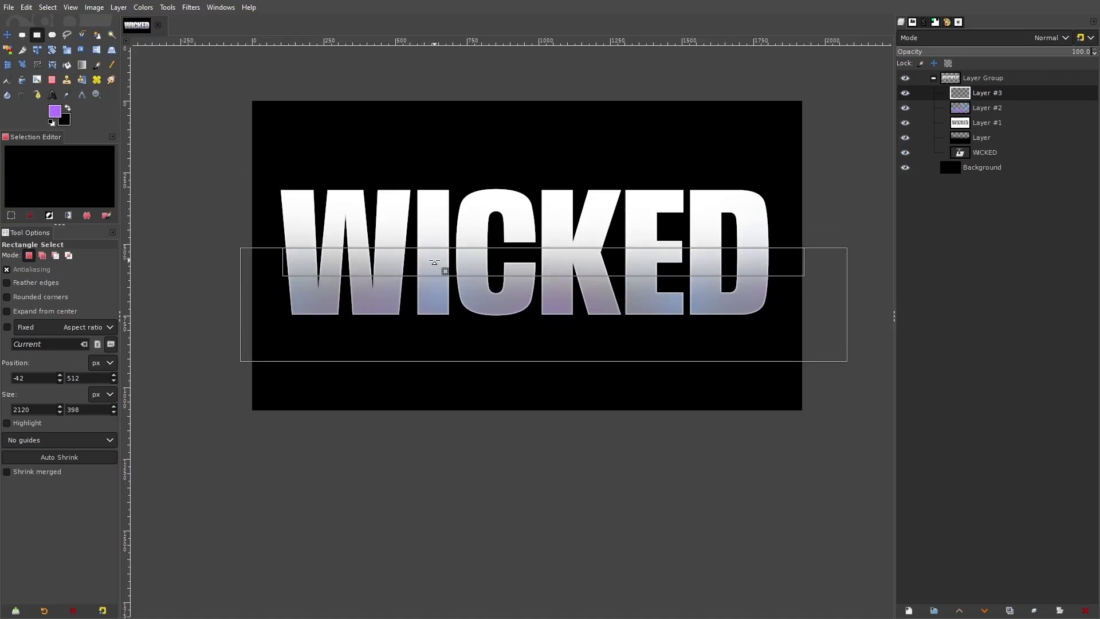
- Fill the rectangular selection with black on the new top layer and remove the selection
click(67, 109)
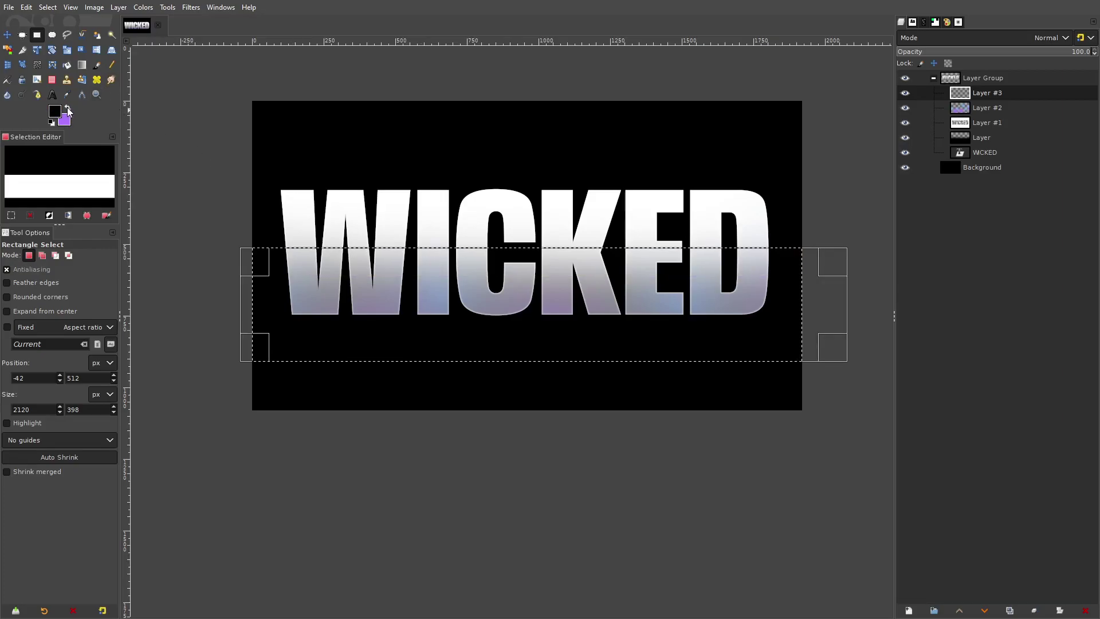
click(67, 64)
click(402, 348)
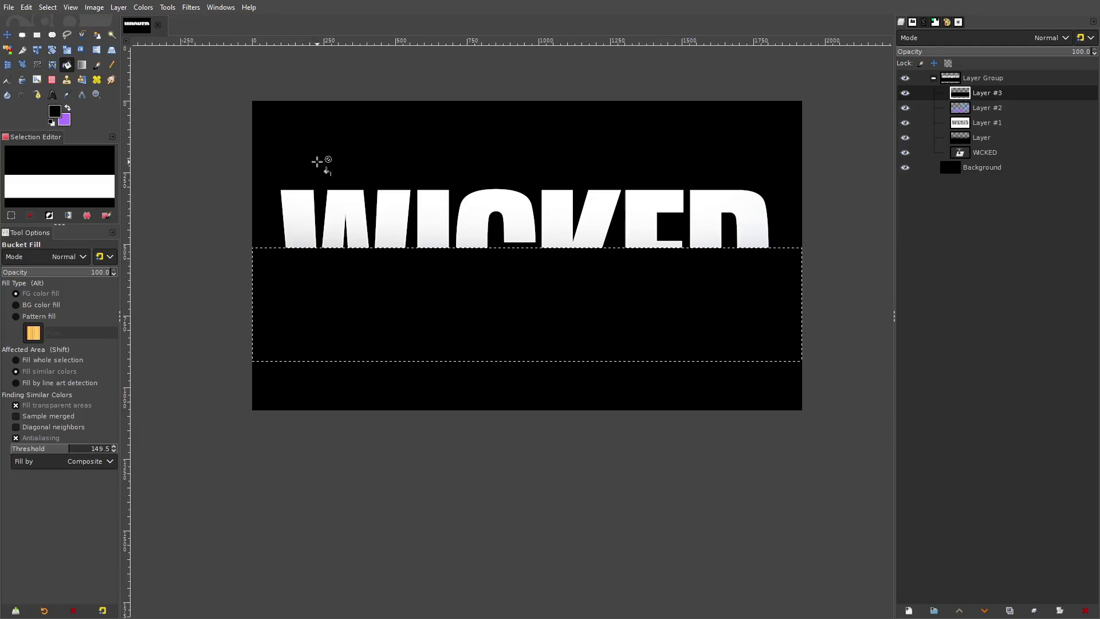
click(46, 8)
click(59, 36)
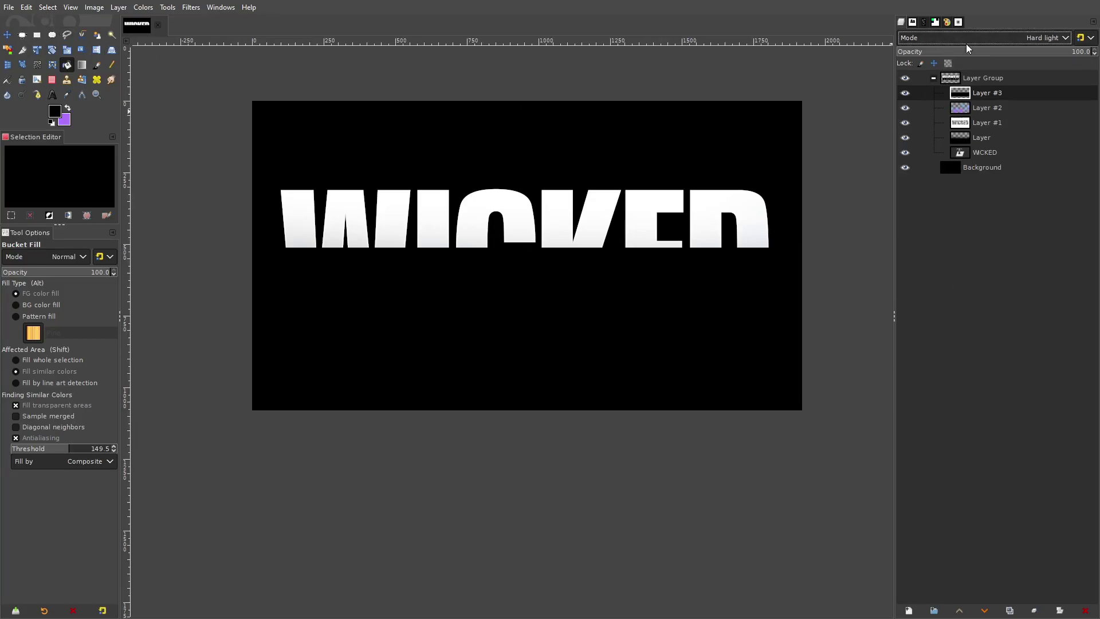
- Set the black-filled layer to Hard light with 22.4 opacity, and switch to the Move tool
click(945, 52)
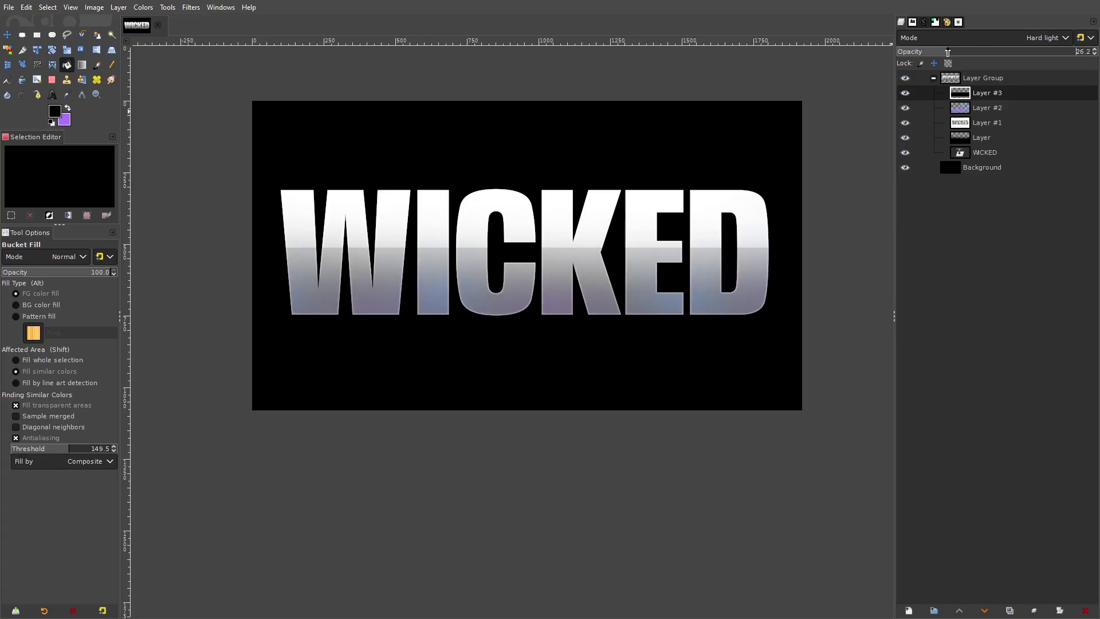
scroll(644, 283, down, 4)
scroll(630, 281, up, 4)
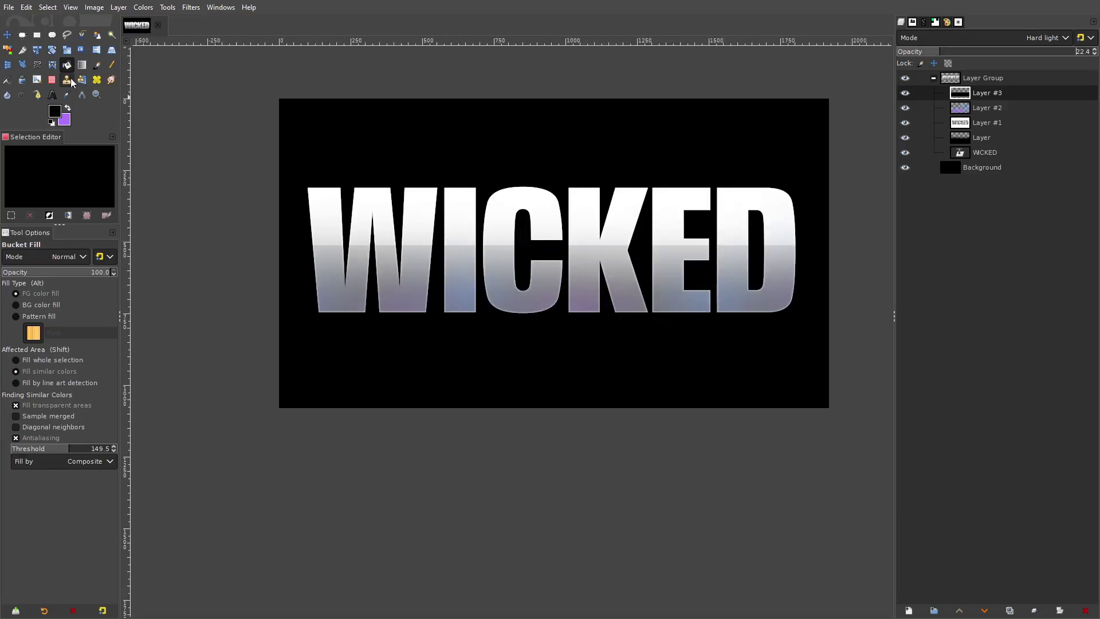
click(7, 34)
scroll(360, 247, up, 1)
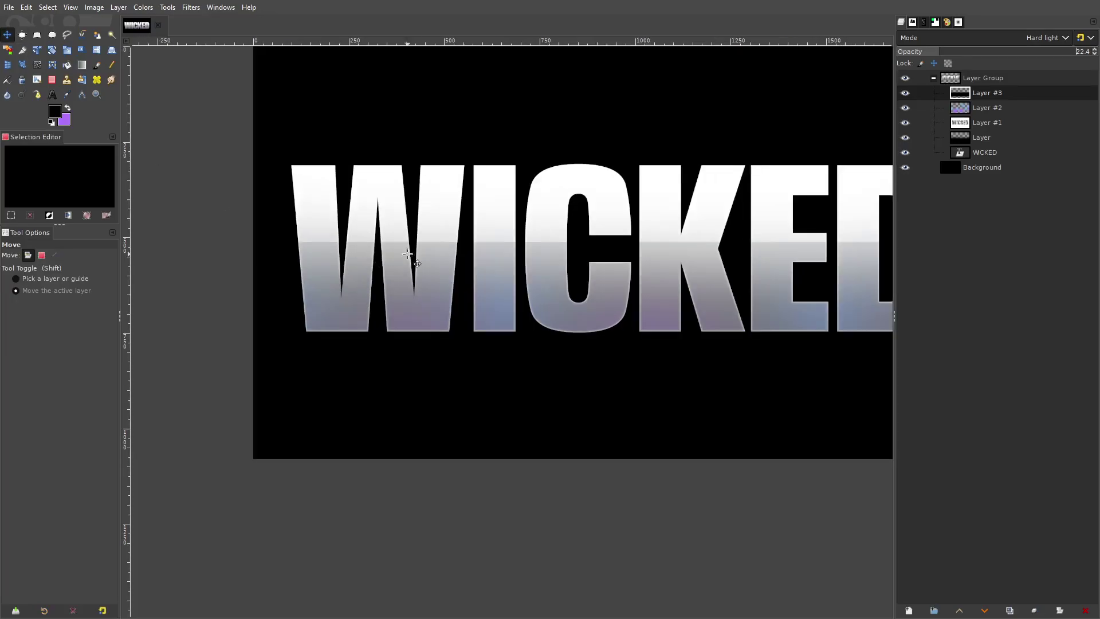
- Blur the black-filled Layer #3 to soften the hard horizontal edge across the middle of the letters
scroll(487, 270, down, 5)
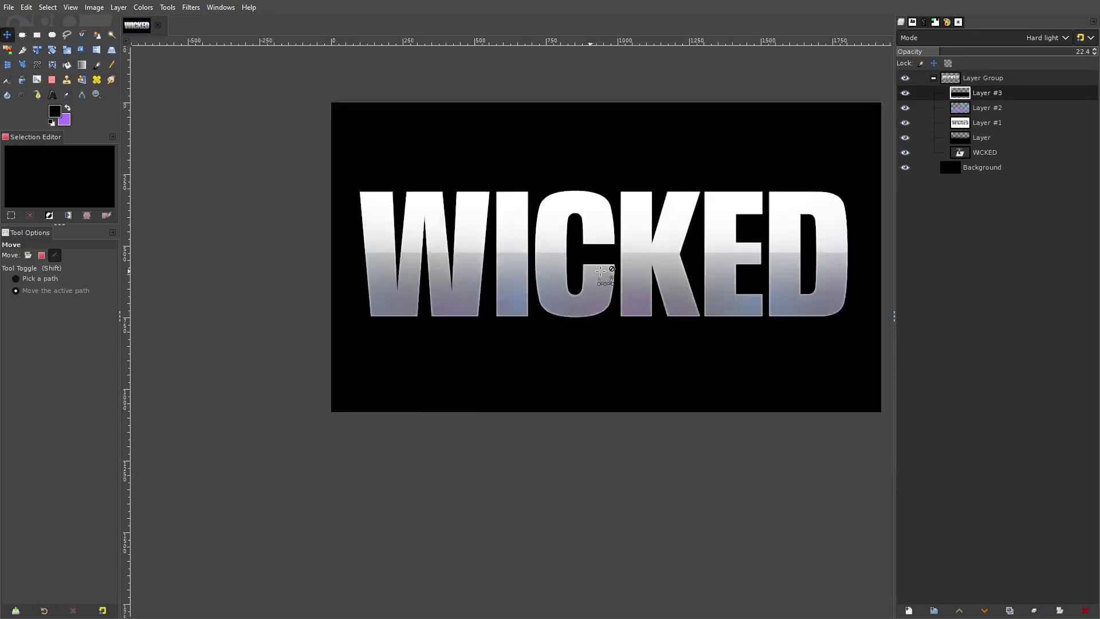
scroll(504, 266, up, 6)
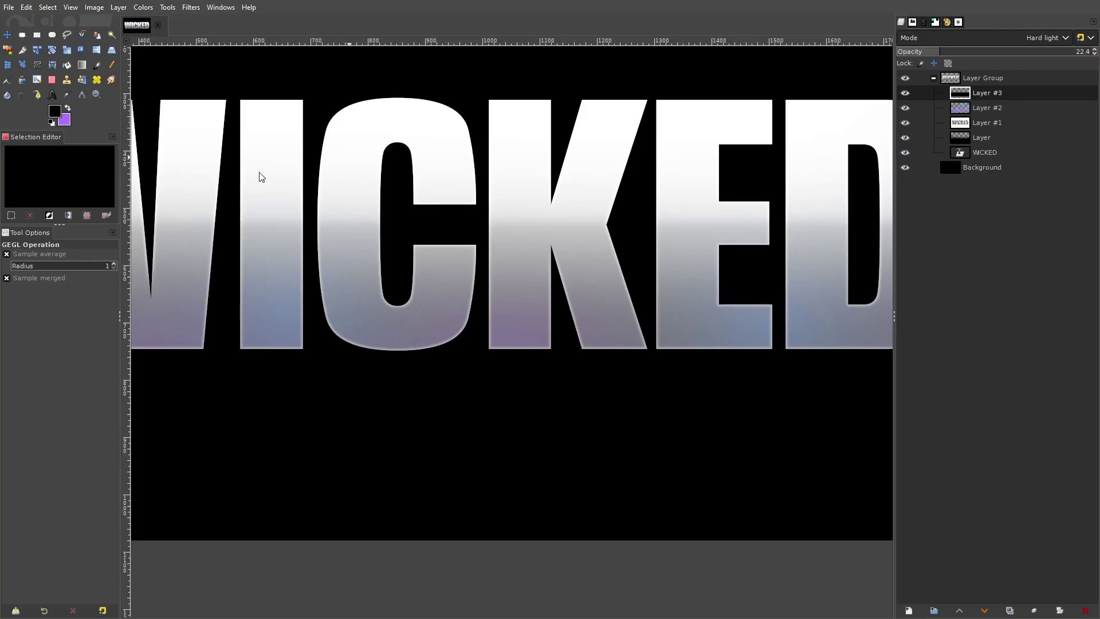
scroll(580, 249, down, 4)
scroll(533, 265, up, 1)
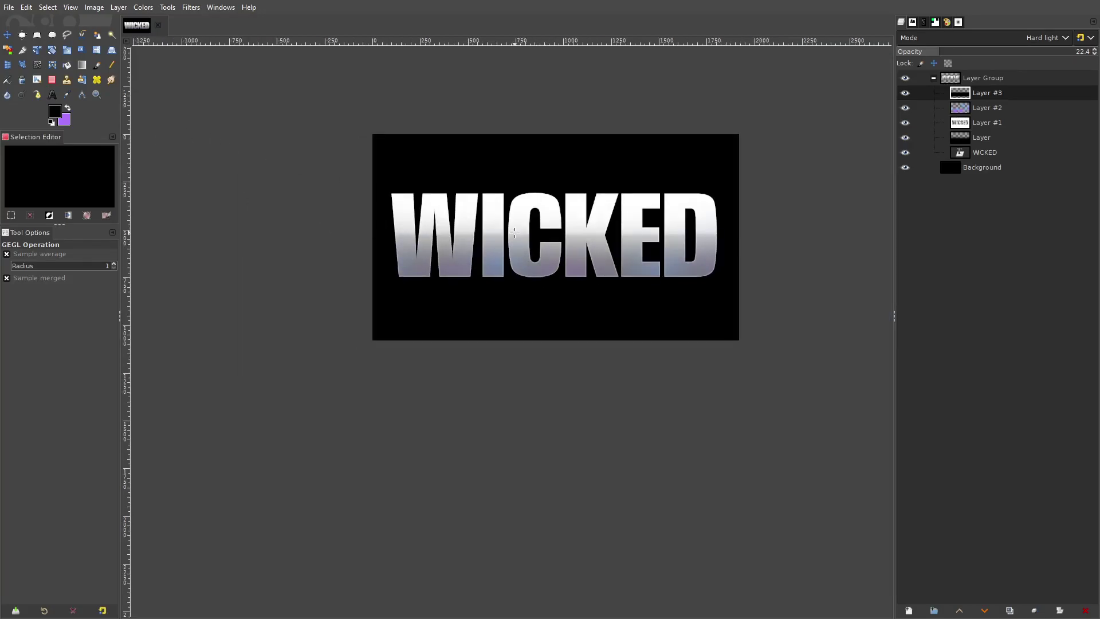
scroll(515, 232, down, 3)
scroll(517, 241, up, 4)
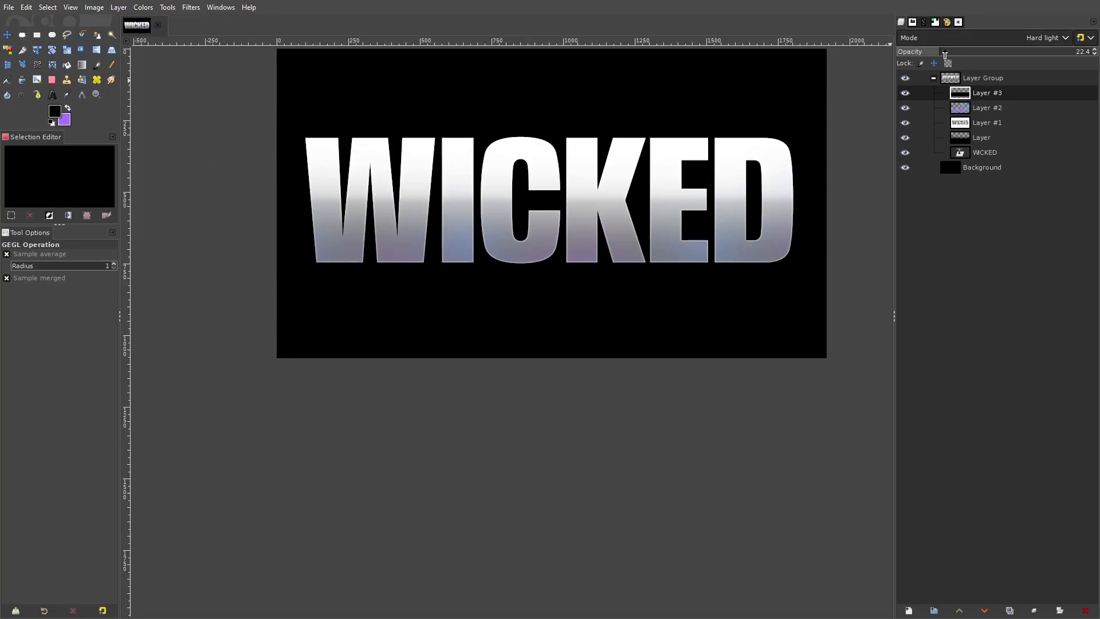
- Raise the opacity of the black-filled Layer #3 to 30.3
drag(944, 55, 955, 57)
scroll(658, 253, down, 3)
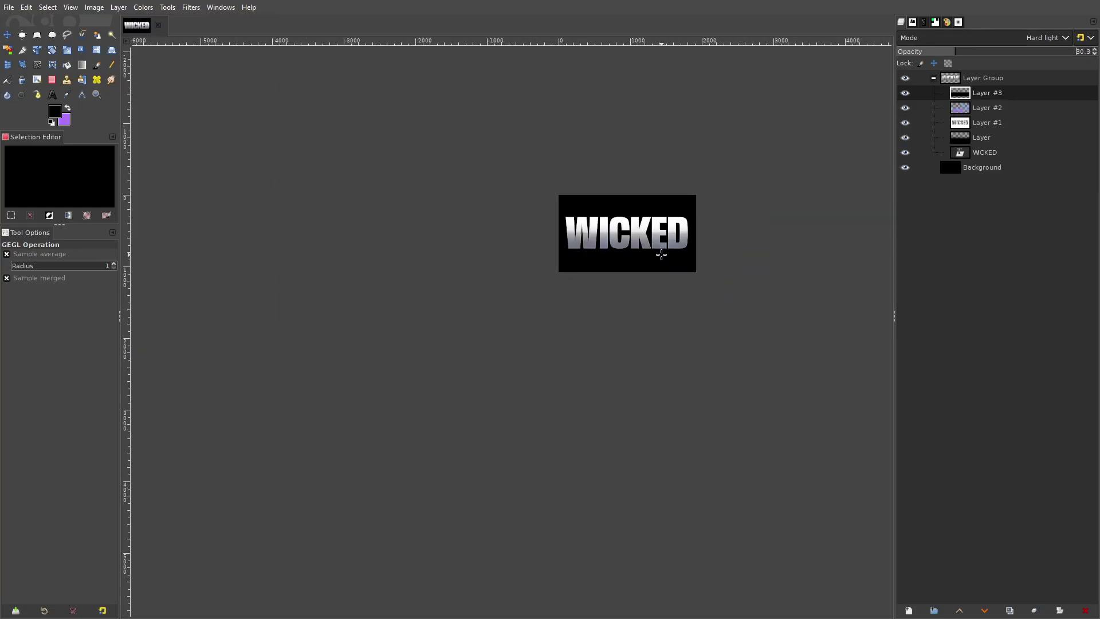
scroll(565, 223, up, 2)
scroll(653, 213, up, 2)
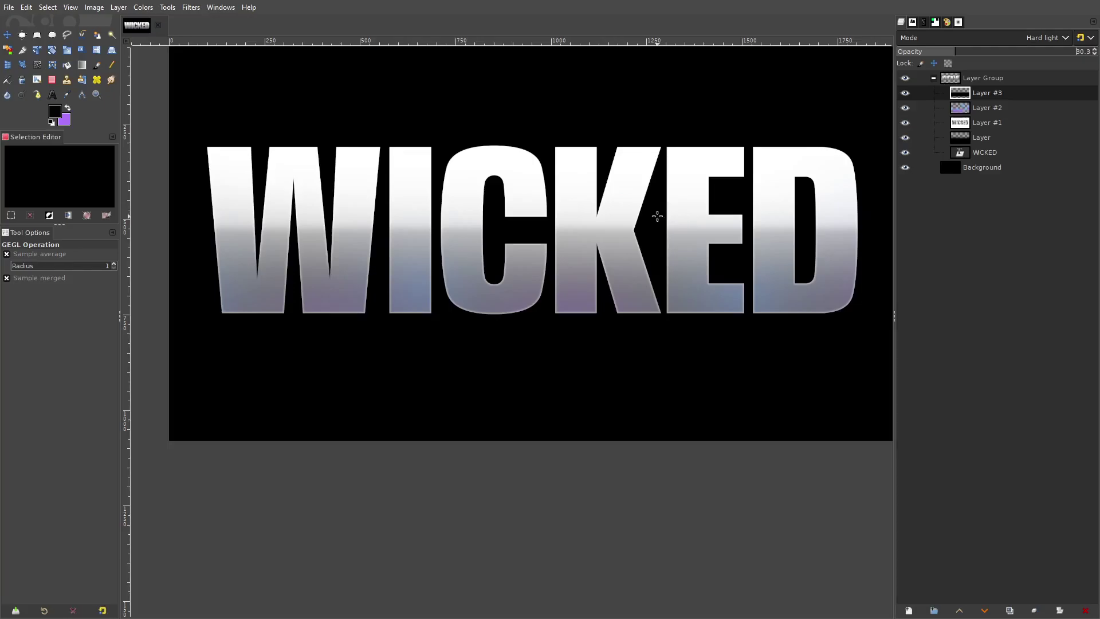
scroll(607, 287, down, 5)
scroll(602, 287, up, 5)
- Select the blue-purple Layer #2 and shift its tint to green
key(Page_Down)
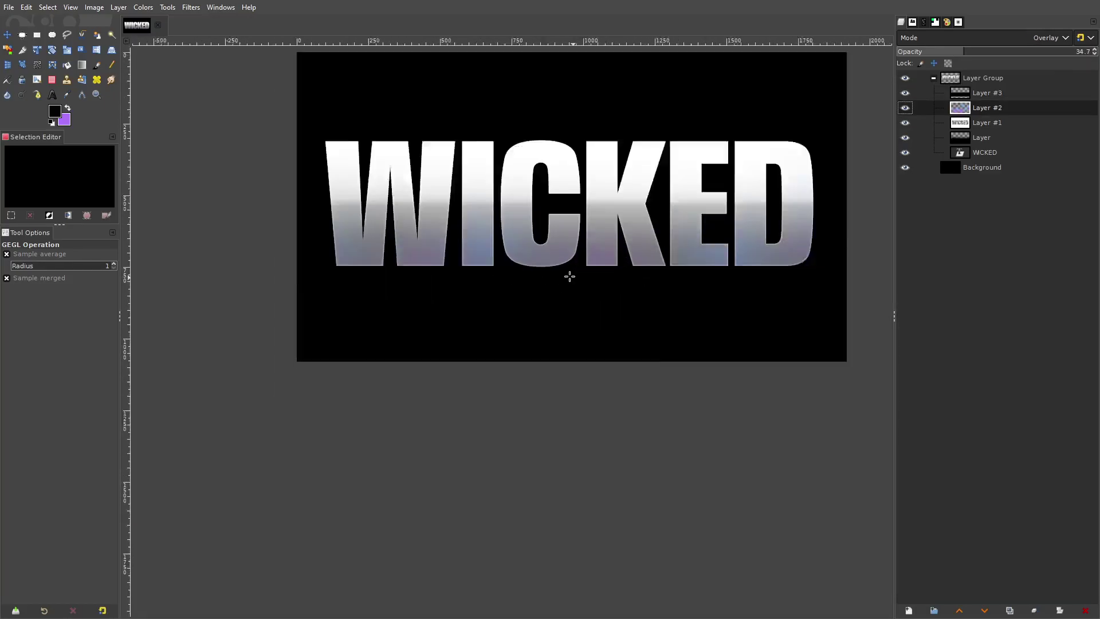
scroll(570, 276, up, 1)
click(143, 6)
click(155, 65)
drag(455, 192, 525, 244)
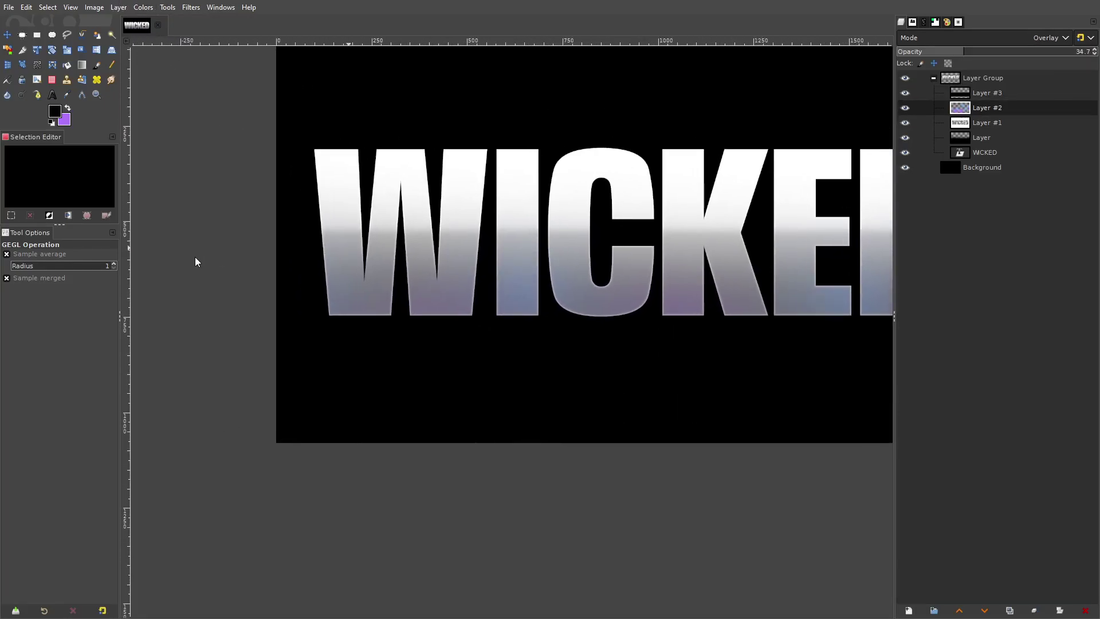
click(188, 276)
scroll(189, 275, down, 3)
scroll(194, 277, up, 1)
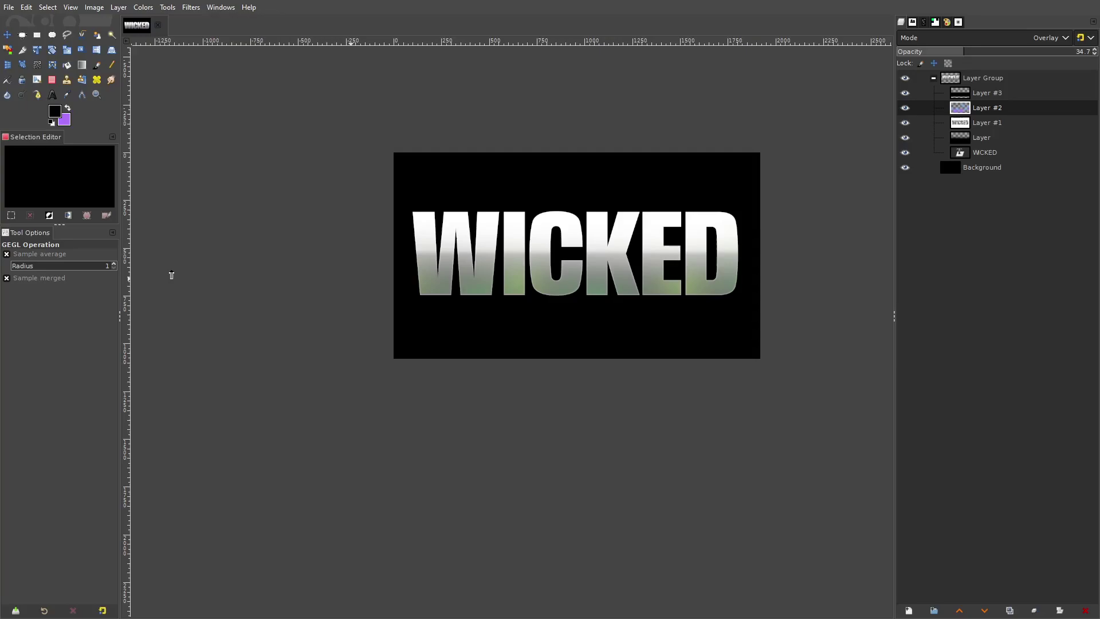
scroll(594, 290, down, 3)
scroll(595, 301, up, 3)
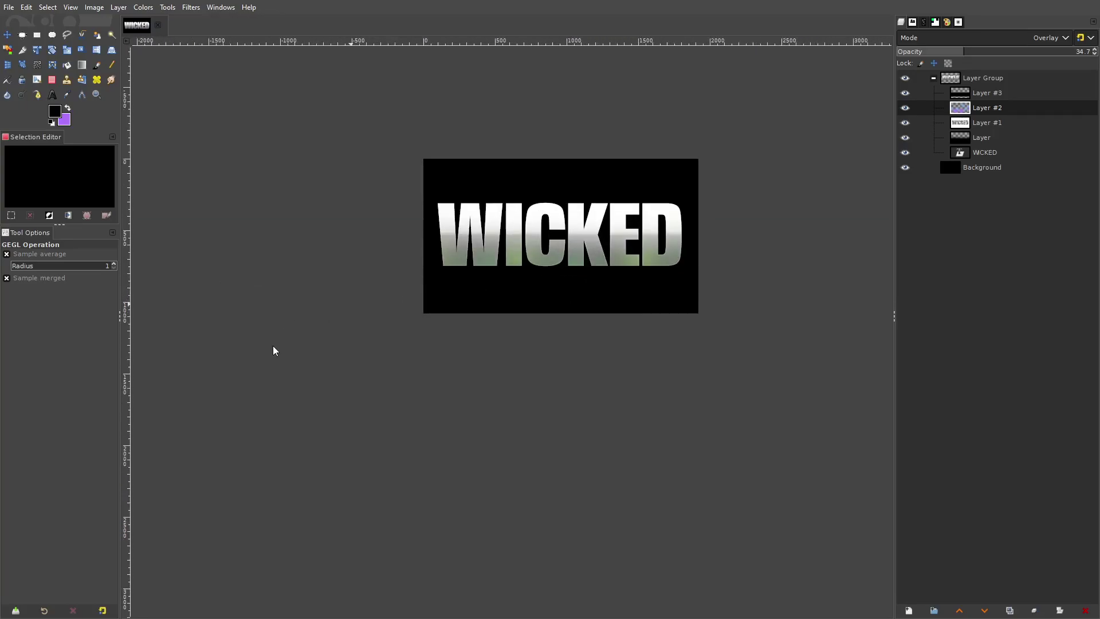
scroll(590, 255, up, 2)
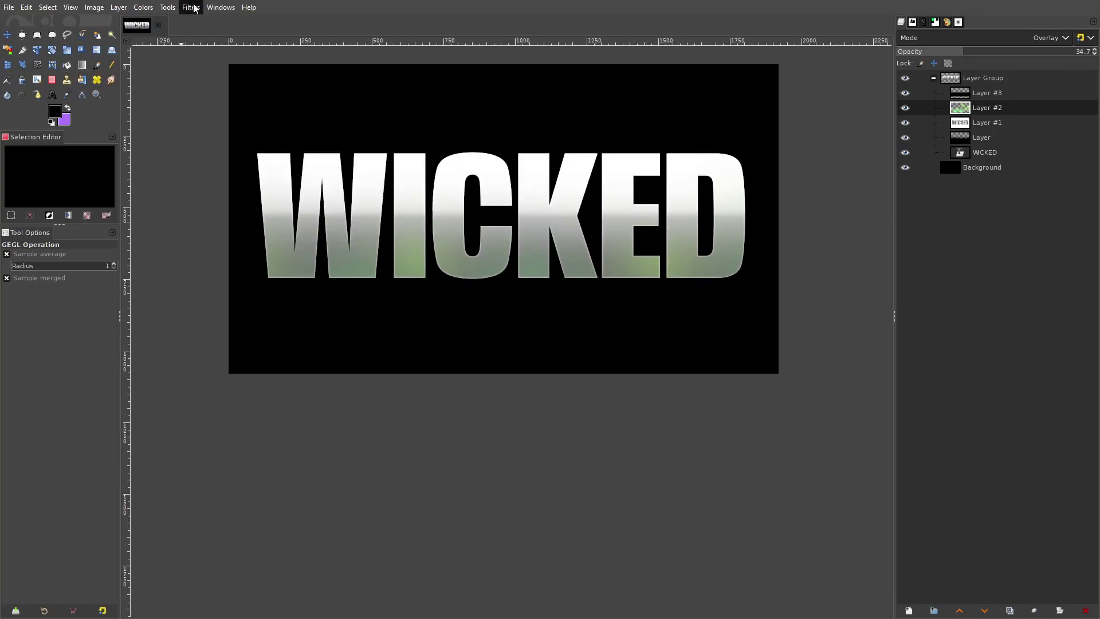
- Temporarily set Layer #2 to Normal to blur its green tint more smoothly, and return it to Overlay
click(975, 40)
click(965, 56)
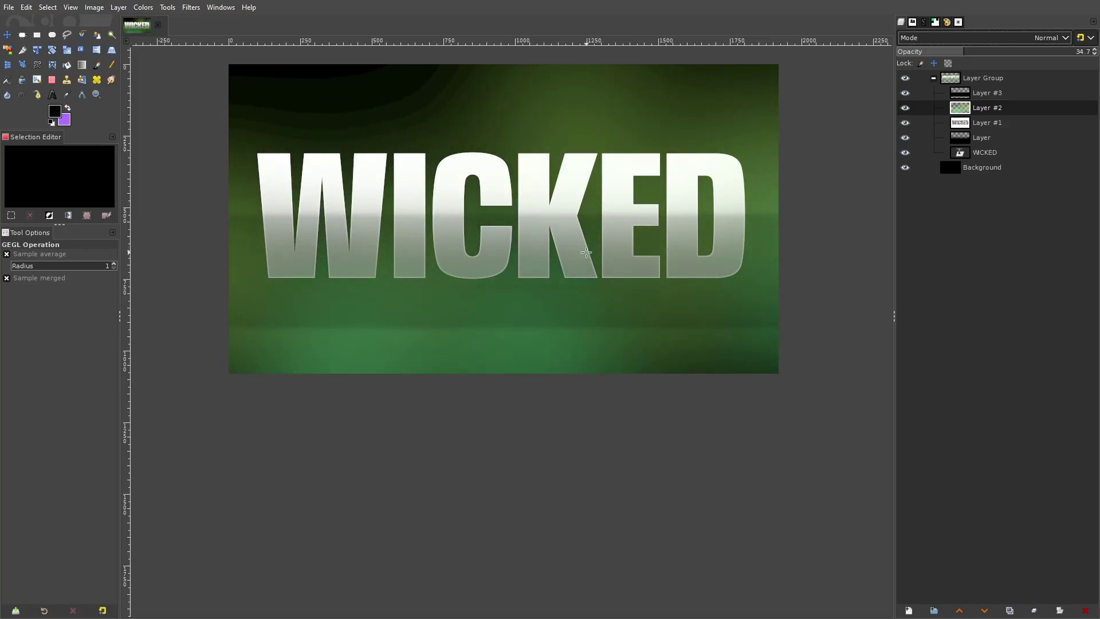
click(948, 290)
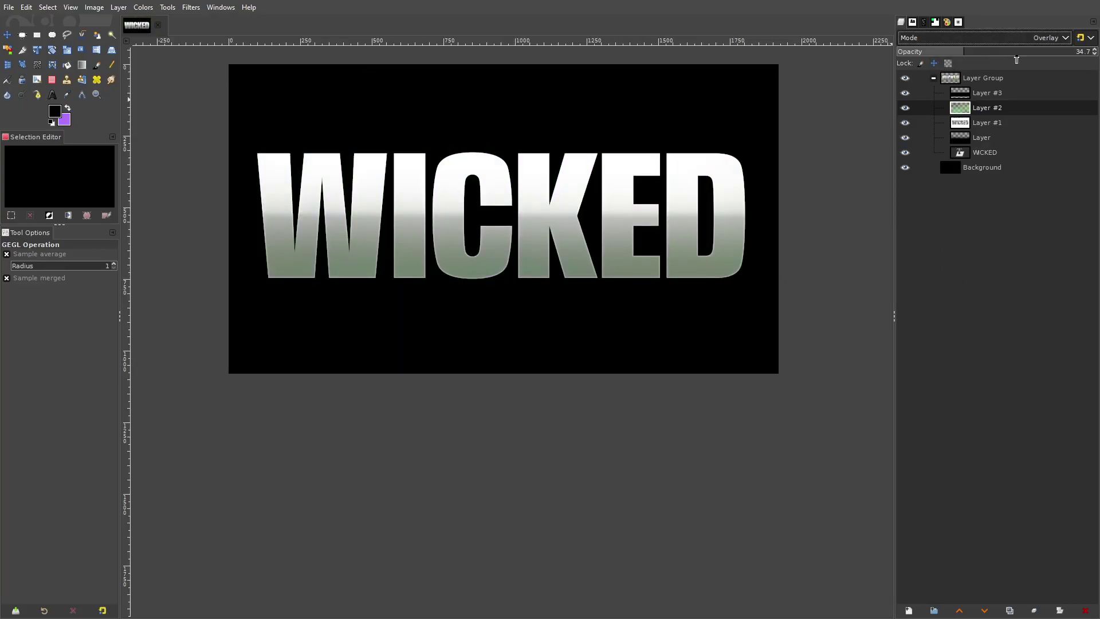
- Try full opacity on the green tint Layer #2 and settle on 47.9
drag(1016, 60, 1097, 62)
scroll(559, 275, down, 3)
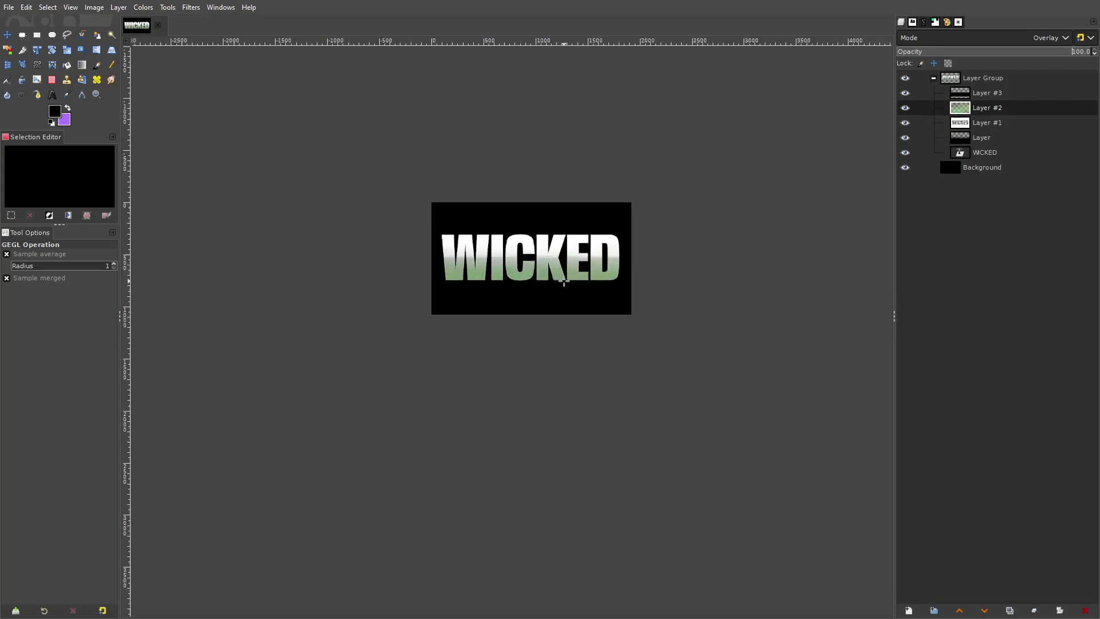
scroll(559, 274, up, 3)
click(992, 60)
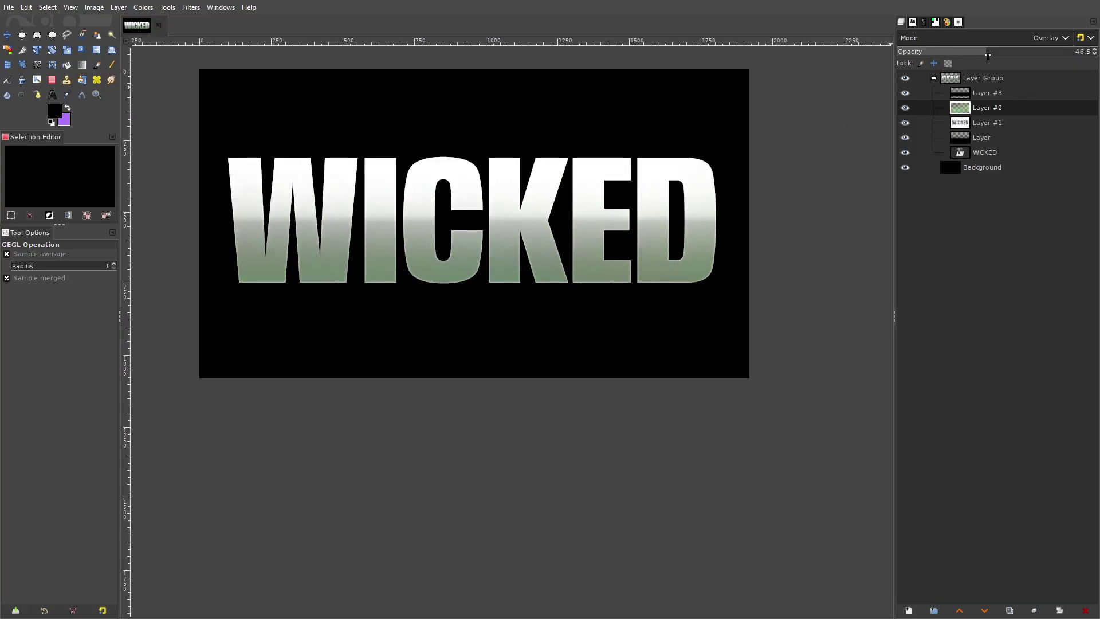
scroll(592, 307, down, 3)
scroll(579, 275, up, 3)
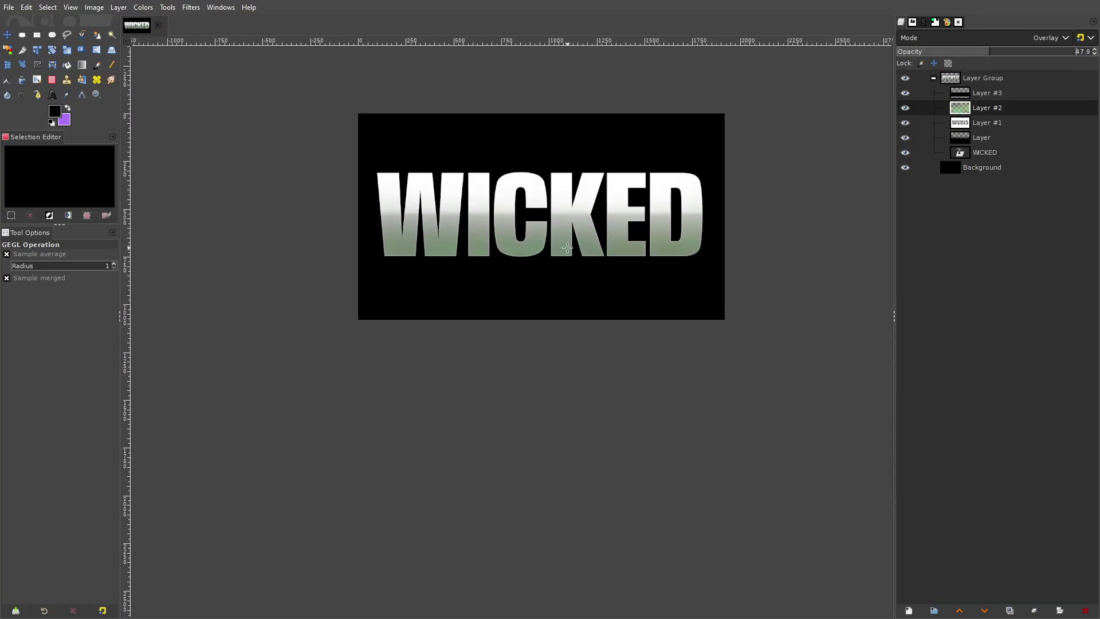
scroll(577, 262, up, 3)
- Compare the letters with and without the tint by toggling the visibility of Layer #2
click(905, 107)
click(905, 107)
click(905, 107)
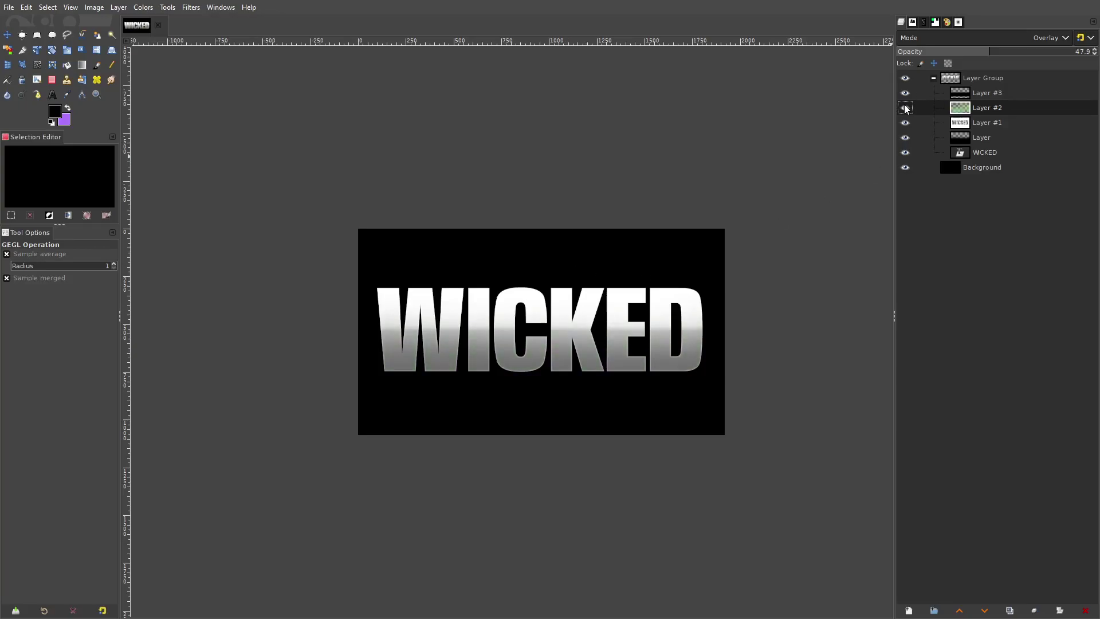
click(905, 106)
scroll(631, 385, up, 1)
scroll(631, 380, down, 2)
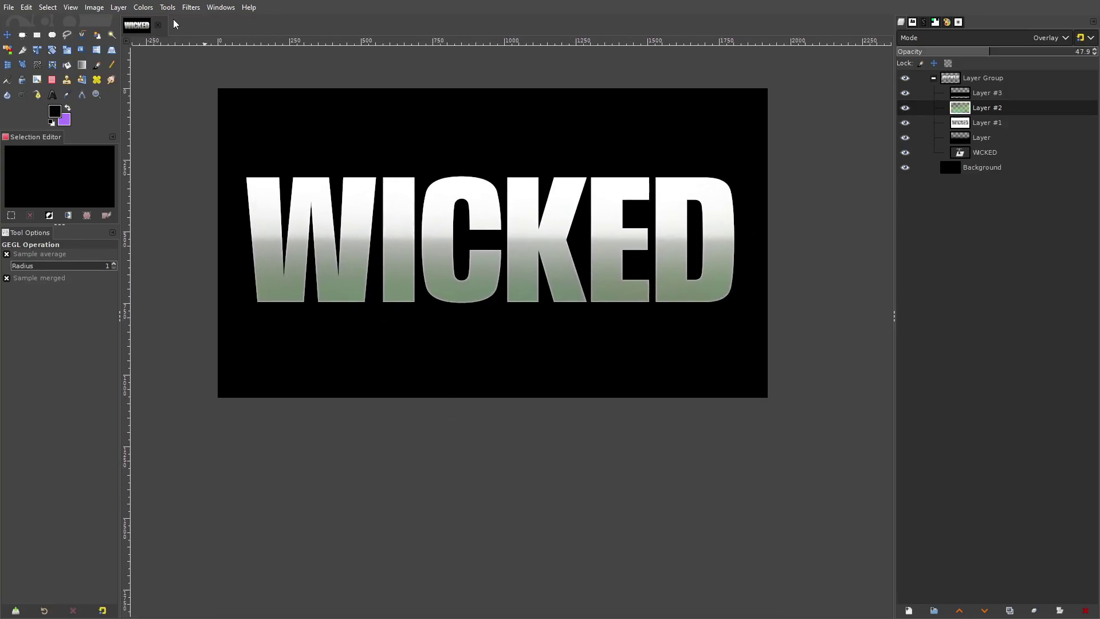
- Shift the hue of Layer #2 from green to a muted blue-purple tint
drag(176, 273, 327, 270)
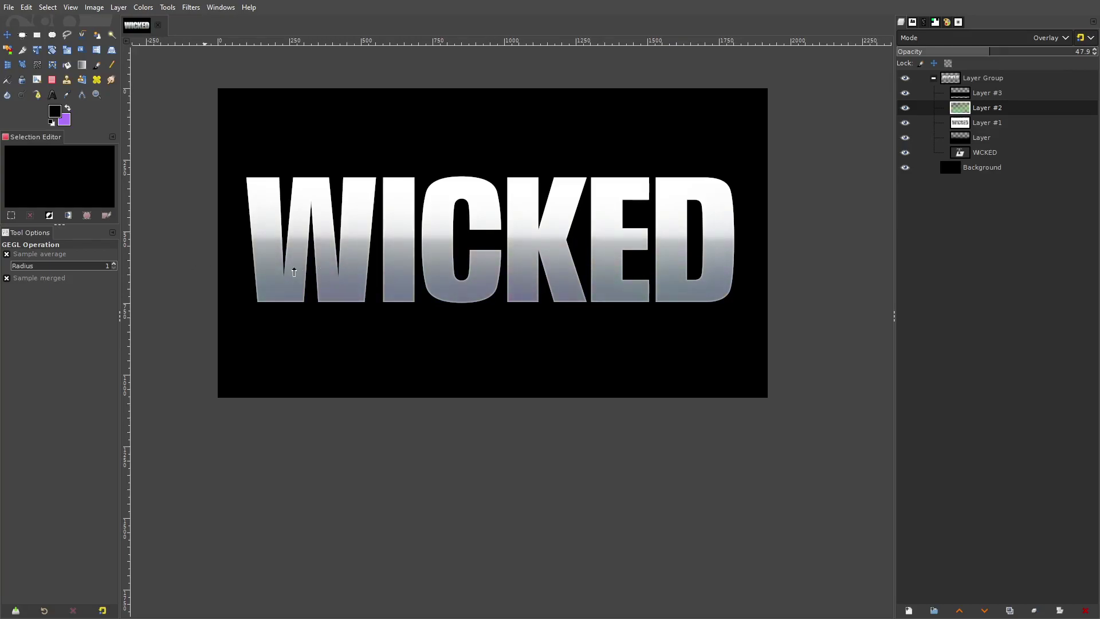
scroll(633, 262, down, 3)
scroll(633, 262, up, 2)
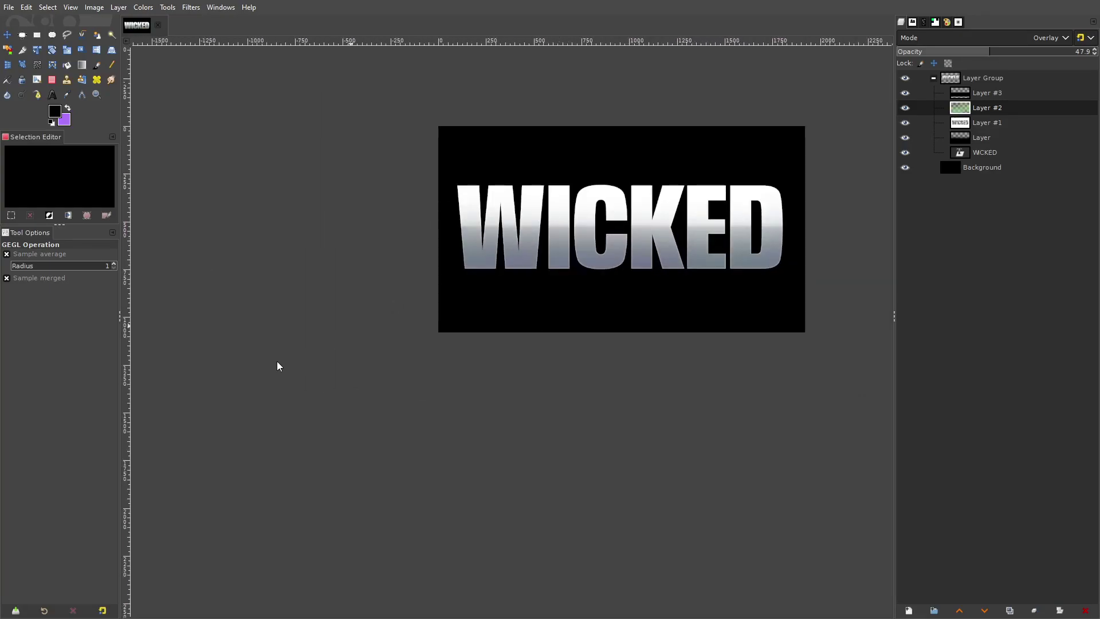
scroll(452, 270, right, 3)
scroll(520, 290, down, 4)
scroll(523, 294, up, 6)
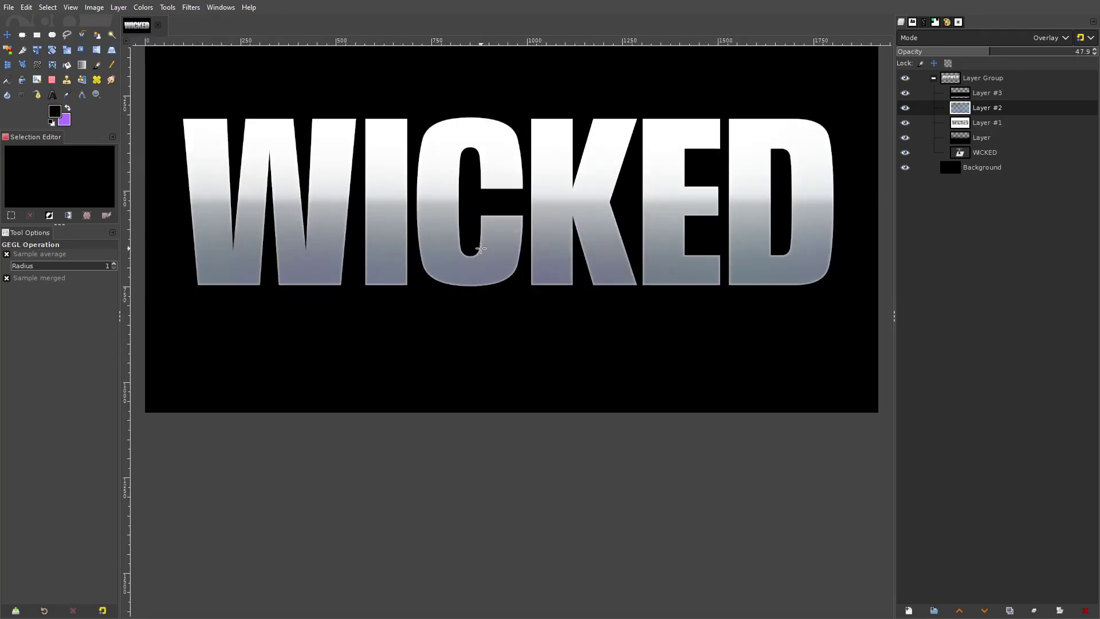
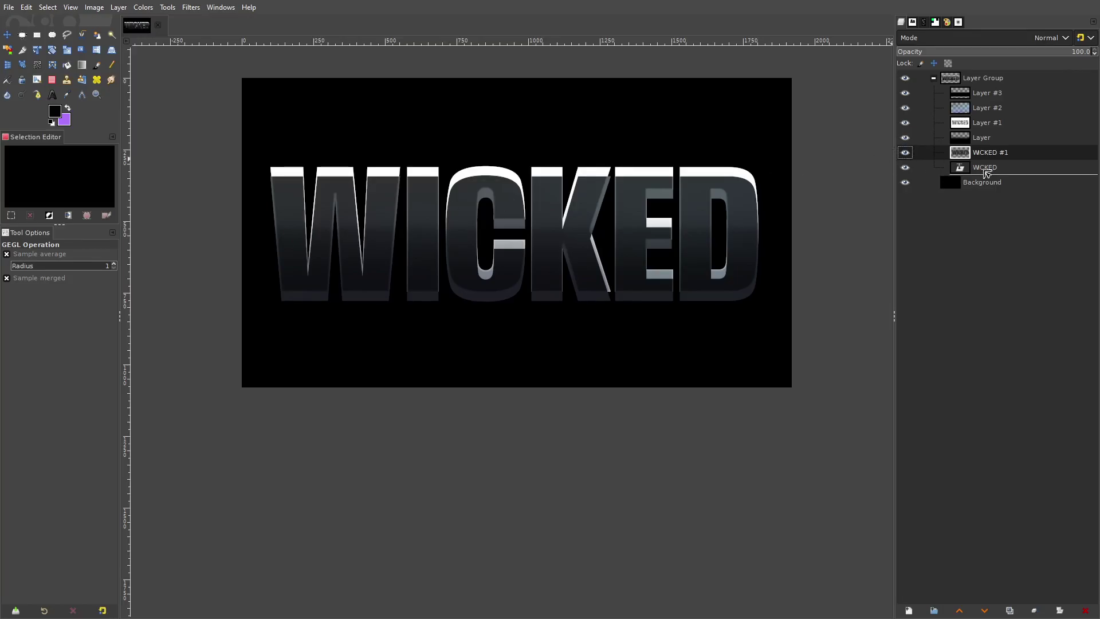
- Place the dark WICKED #1 layer below the WICKED text layer at the bottom of the layer group
drag(985, 172, 985, 174)
scroll(583, 339, down, 3)
scroll(626, 324, up, 3)
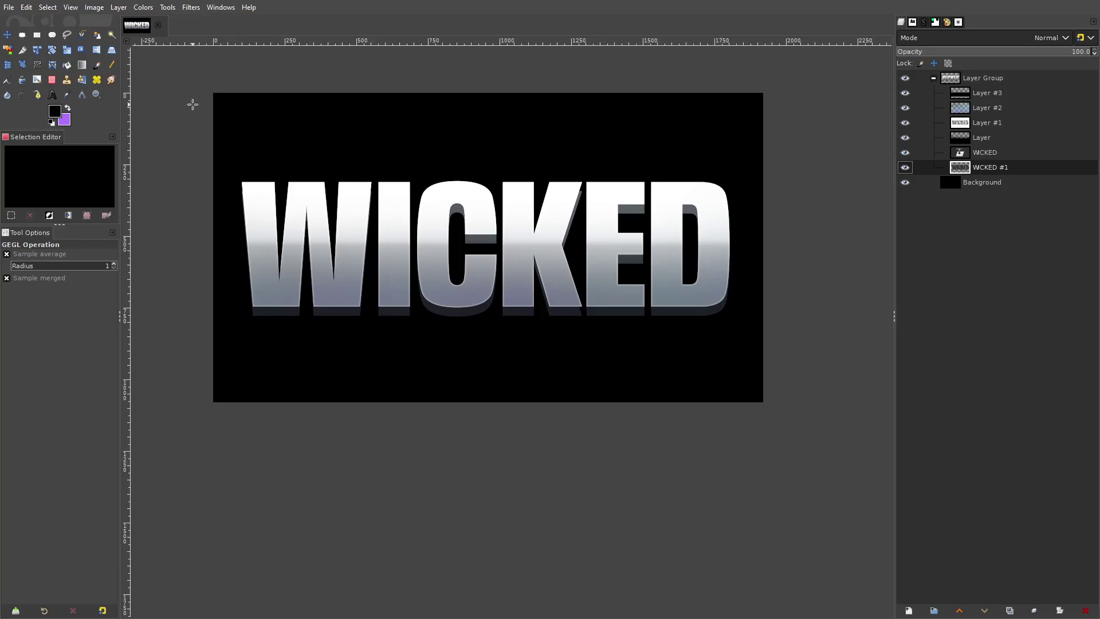
- Move the WICKED #1 layer slightly farther down behind the letters and inspect the extruded lower edges
key(m)
scroll(437, 351, up, 2)
drag(469, 276, 470, 281)
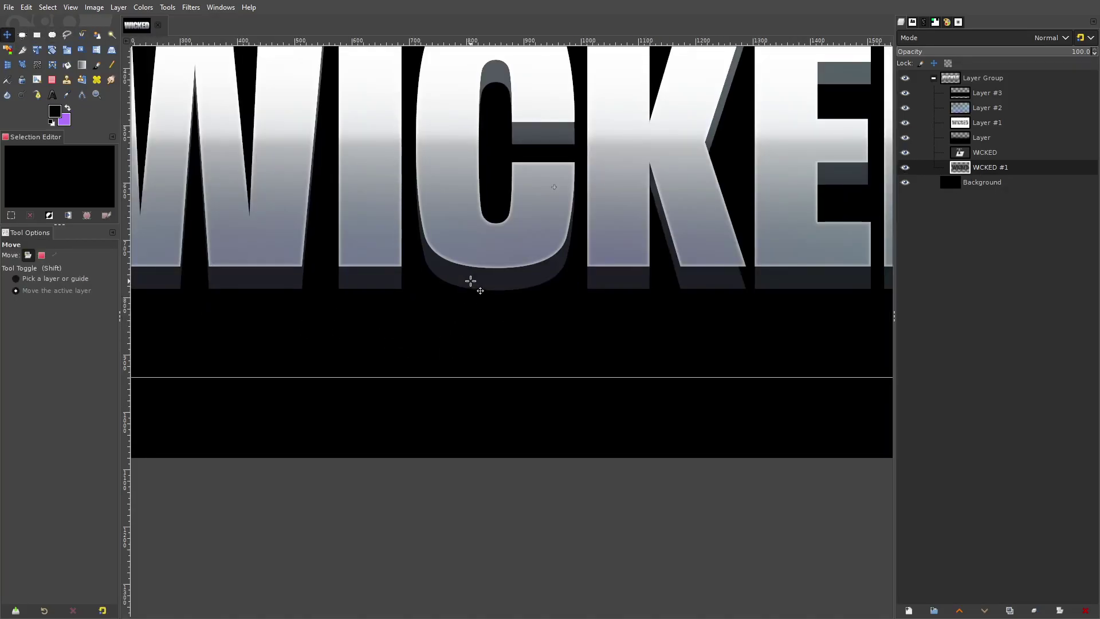
scroll(690, 283, down, 2)
scroll(720, 280, up, 5)
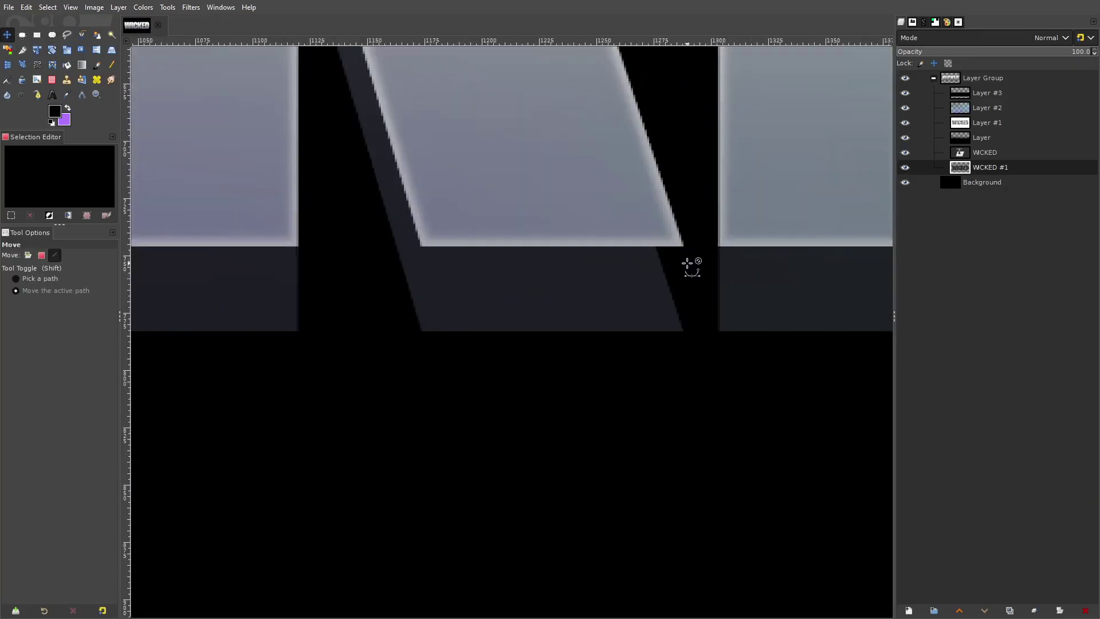
scroll(668, 368, down, 3)
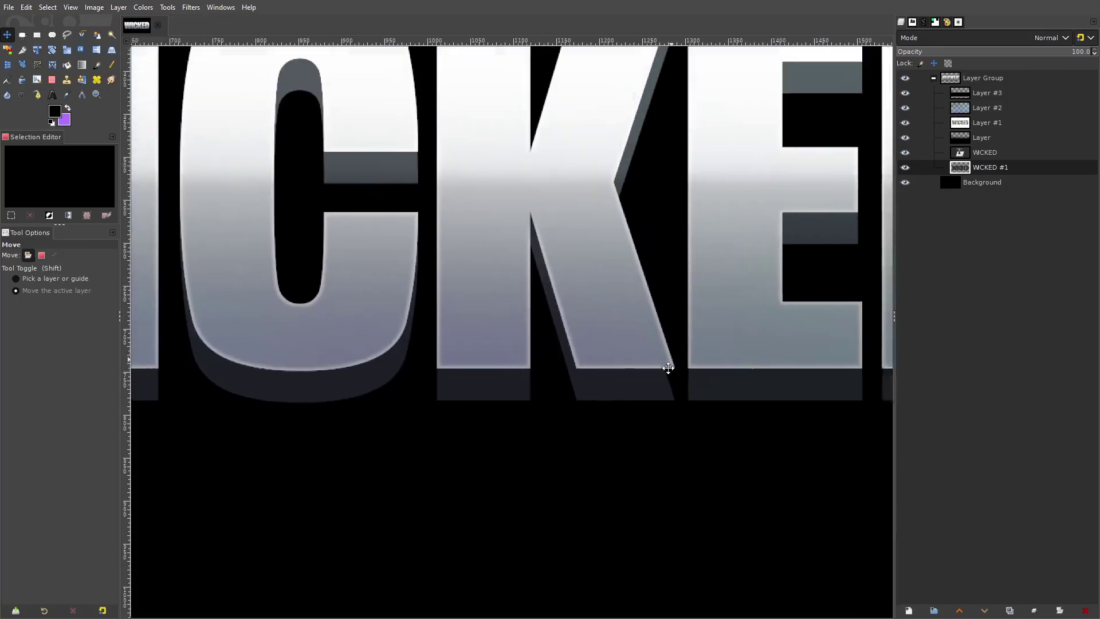
scroll(658, 239, down, 2)
scroll(675, 238, up, 4)
scroll(544, 238, down, 5)
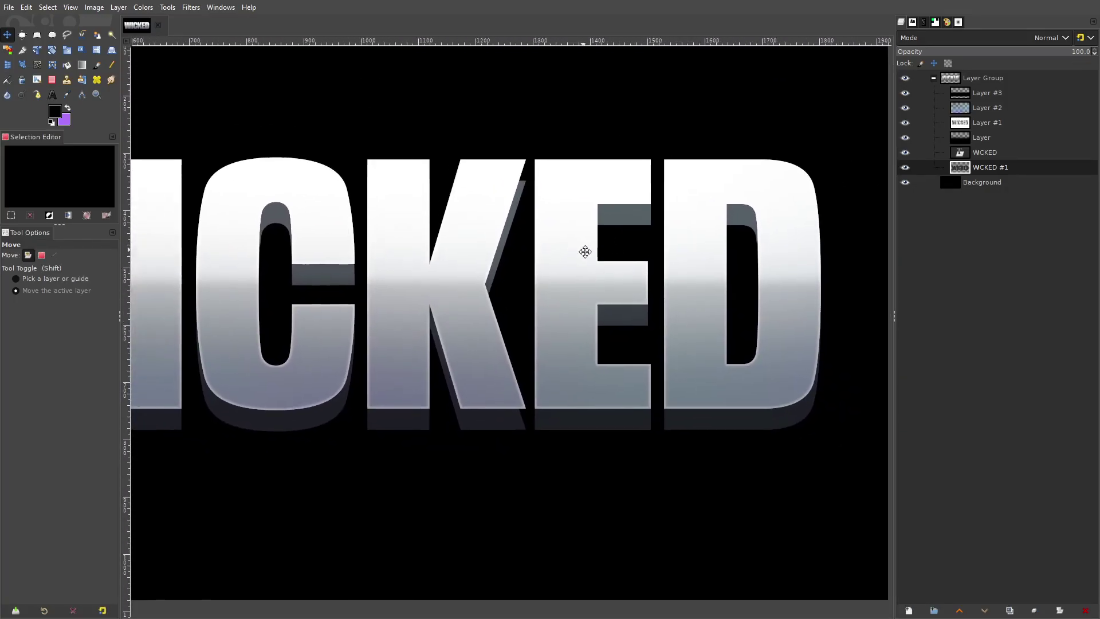
- Try to darken the colours of the WICKED #1 layer behind the letters
drag(585, 251, 700, 297)
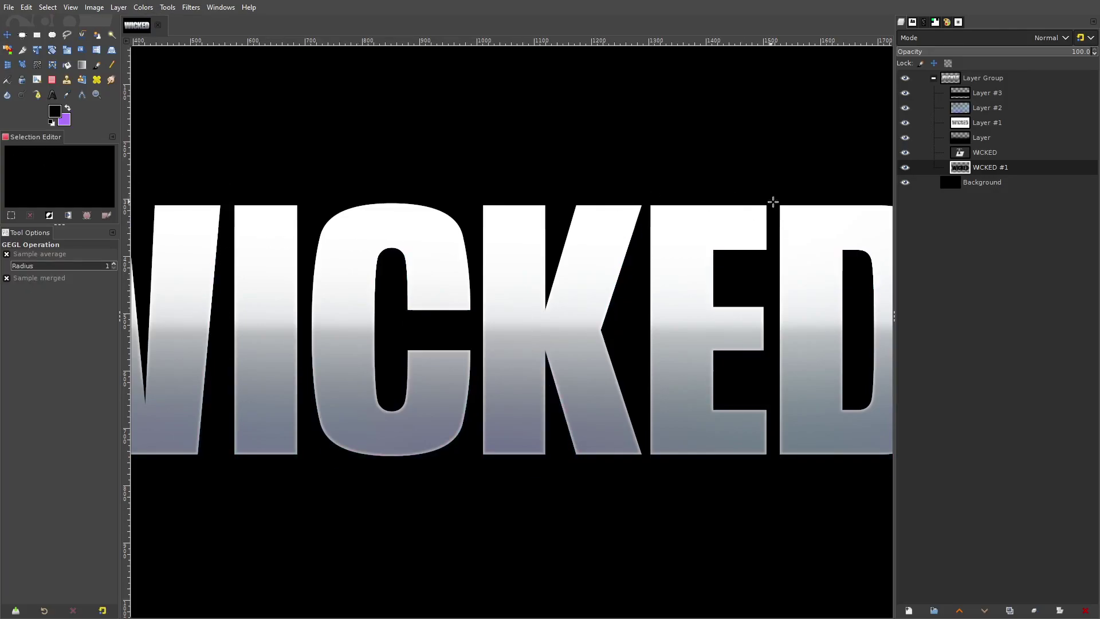
click(145, 8)
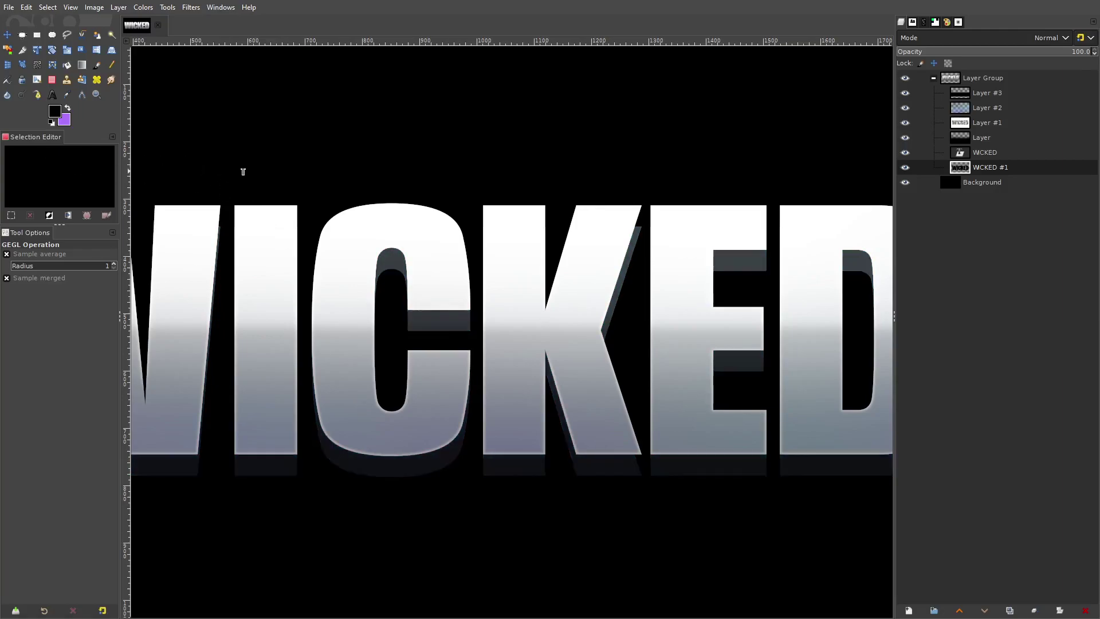
scroll(553, 189, down, 2)
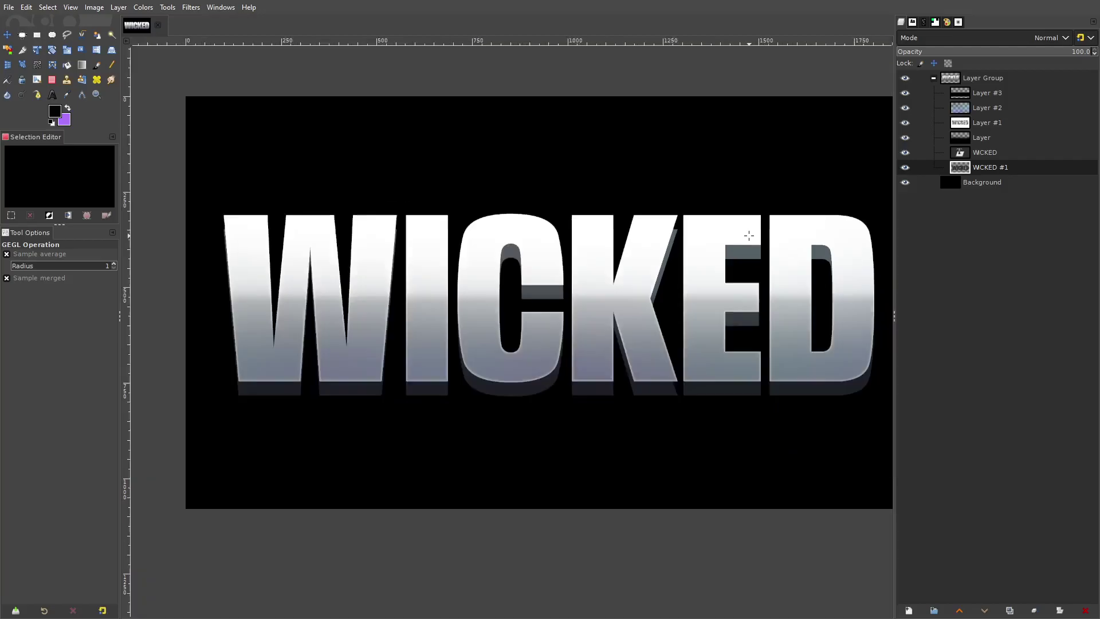
- Undo the latest changes to WICKED #1, stepping back to the state where it is stacked above WICKED
key(ctrl+z)
key(ctrl+z)
key(ctrl+z)
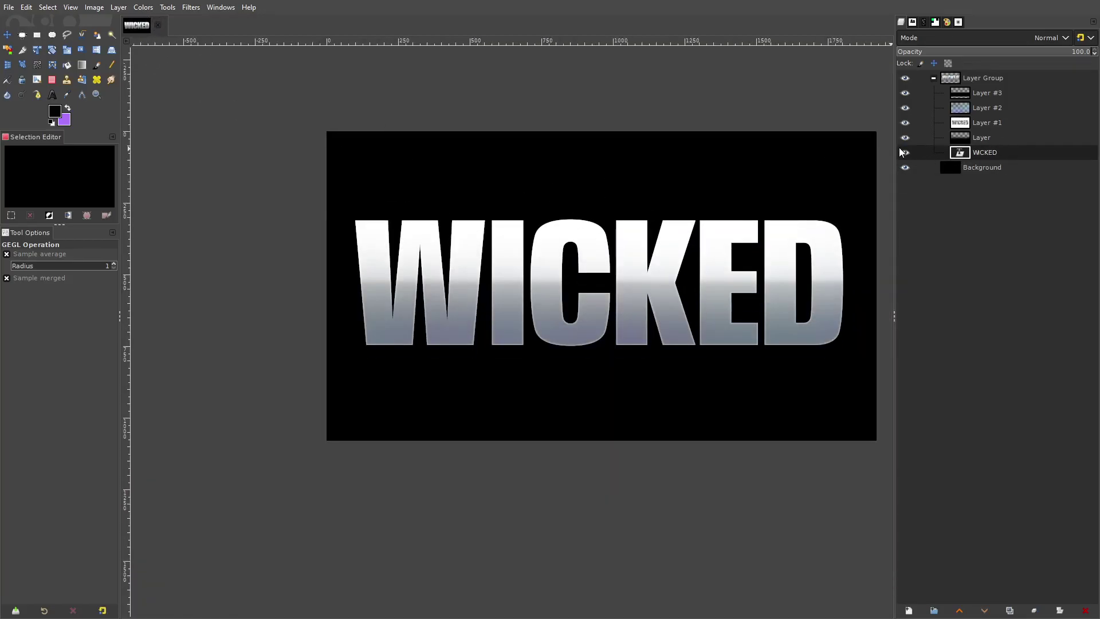
key(ctrl+y)
key(ctrl+y)
key(ctrl+y)
key(1)
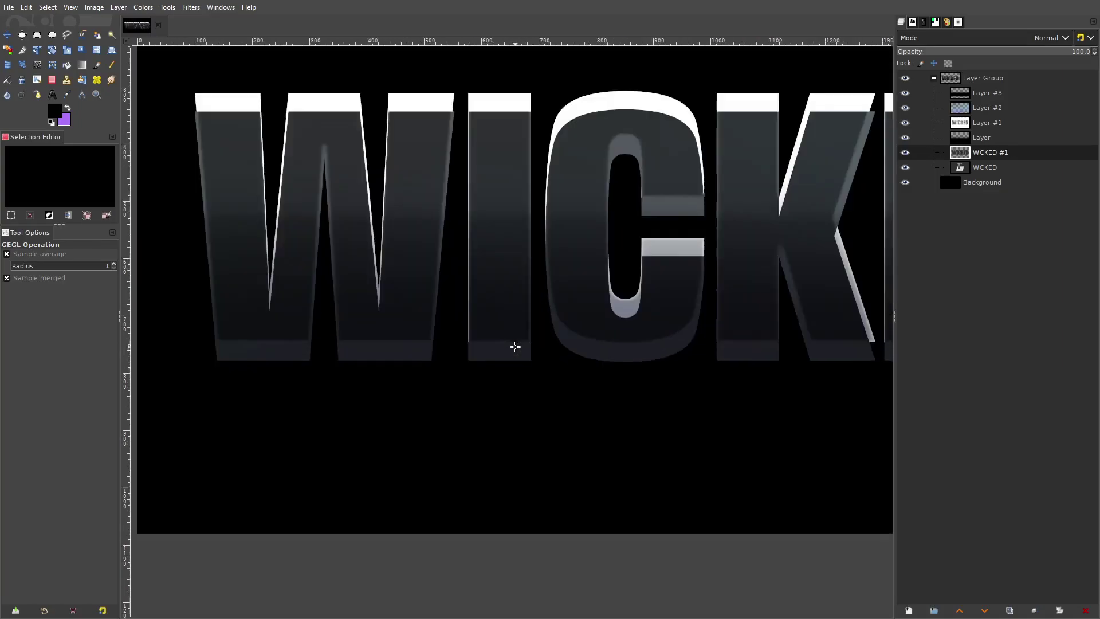
- Darken the WICKED #1 layer above the text layer and switch to the Move tool
click(7, 35)
drag(338, 189, 434, 236)
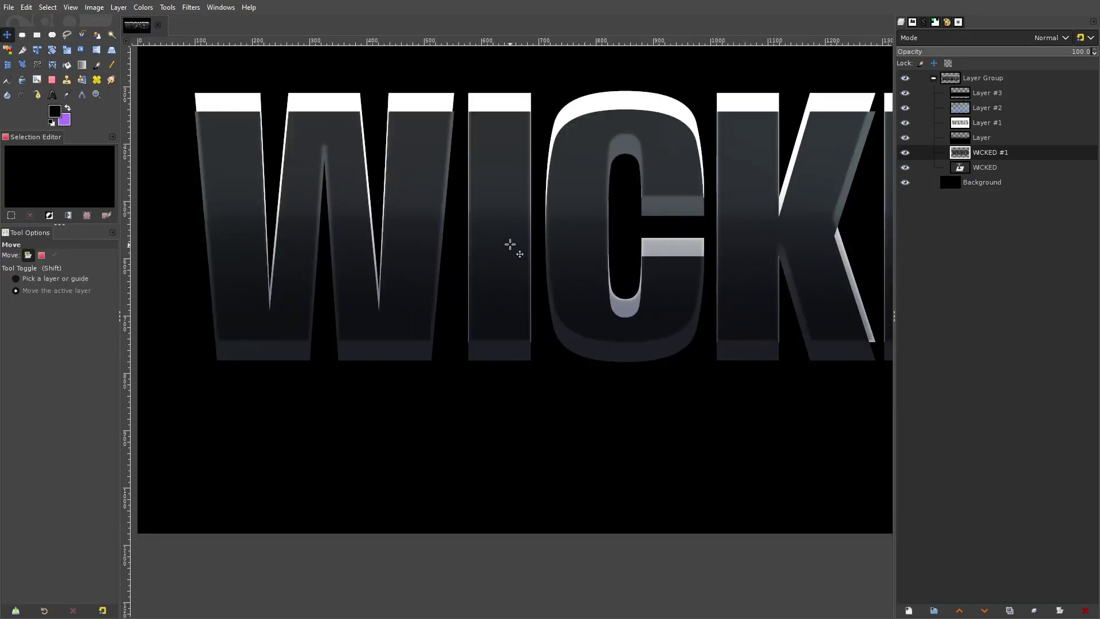
click(189, 345)
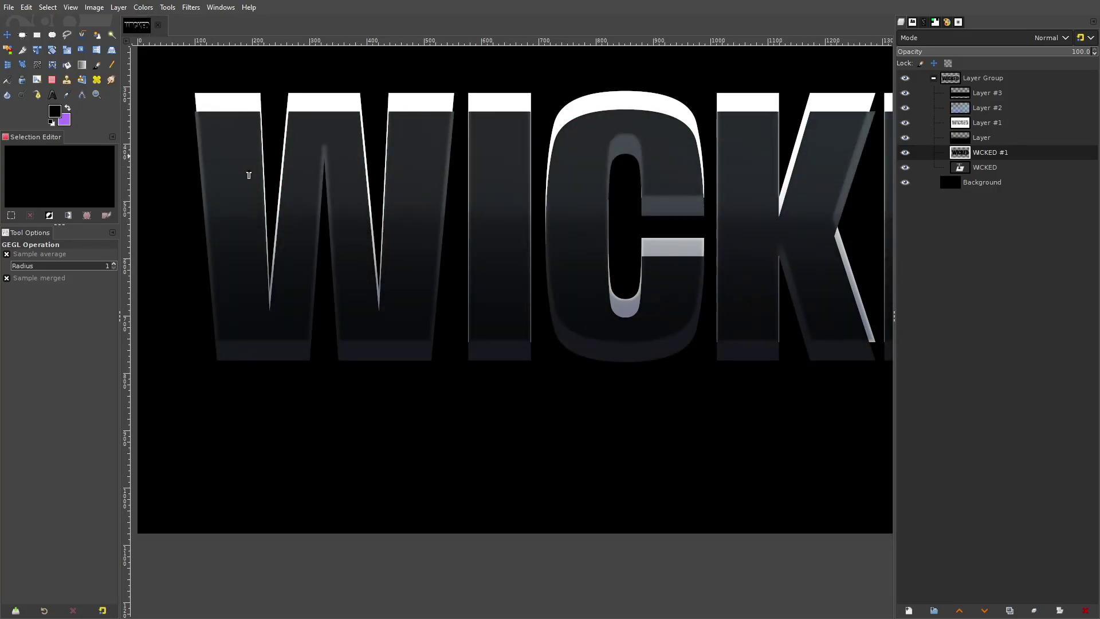
key(m)
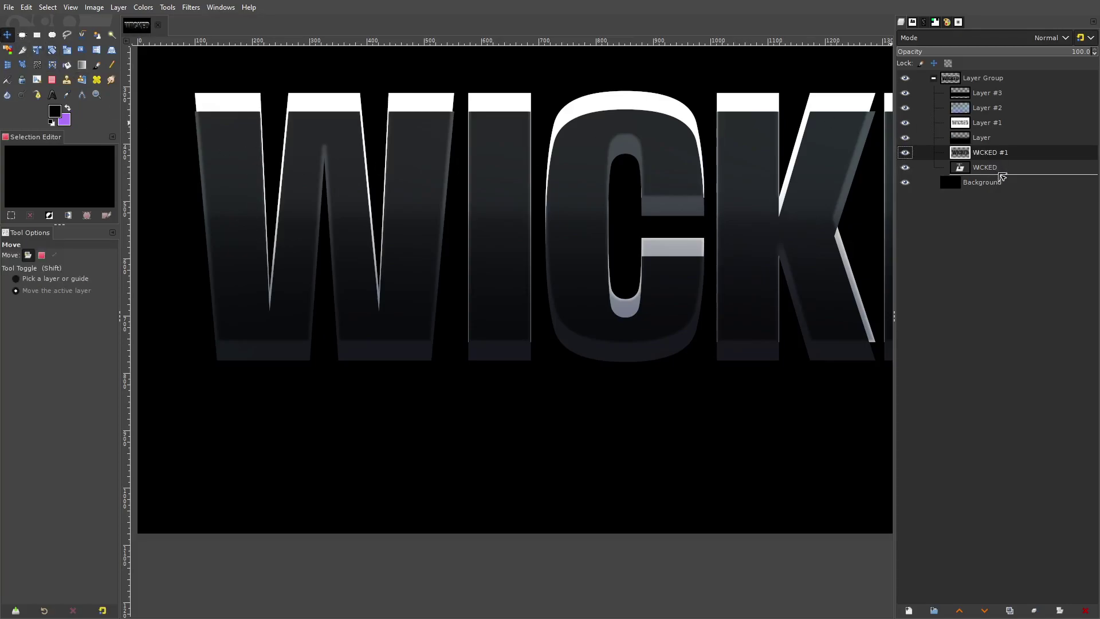
- Stack the WICKED #1 layer directly below the WICKED text layer inside the layer group
drag(1002, 177, 1002, 178)
drag(797, 342, 588, 302)
scroll(588, 309, up, 2)
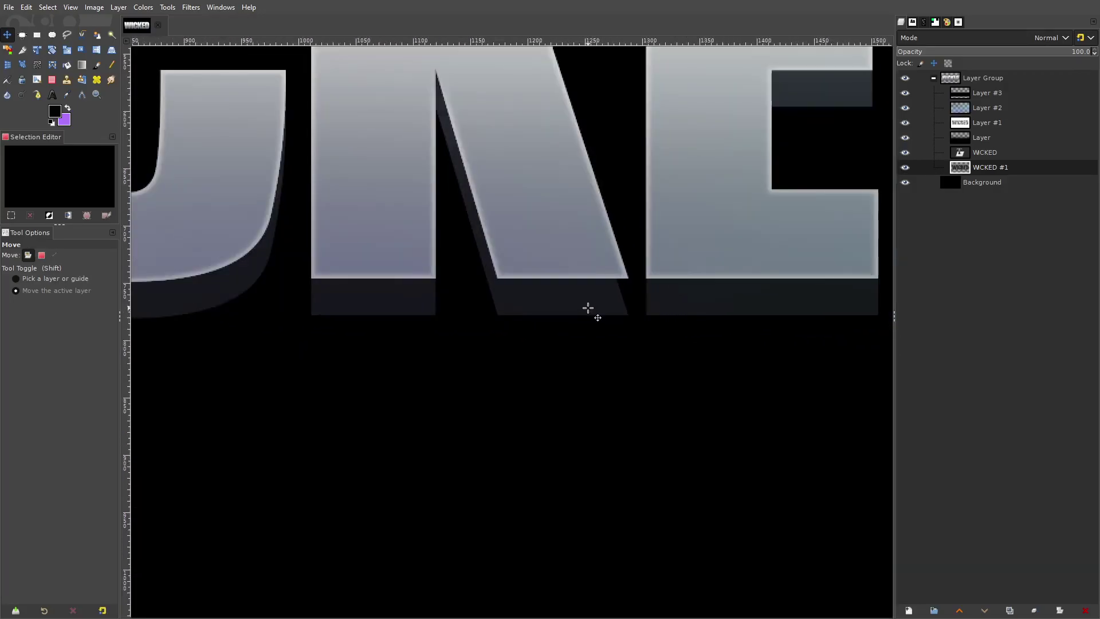
key(ctrl)
scroll(648, 308, up, 2)
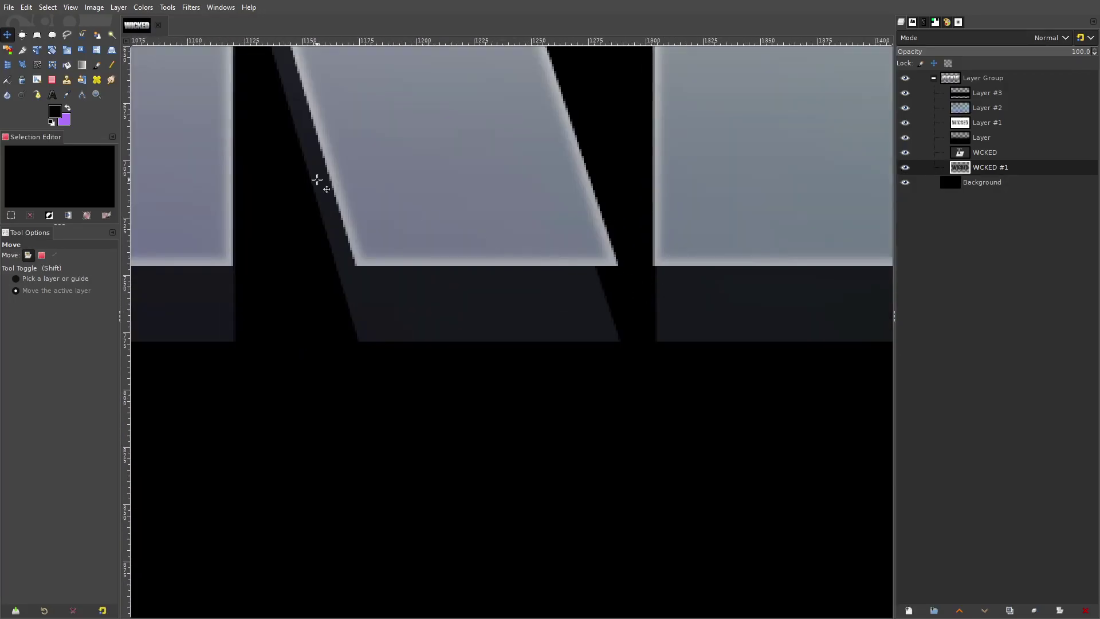
- Free-select the empty corner between the K's lower right leg and the end of its extrusion
click(67, 36)
scroll(621, 327, up, 2)
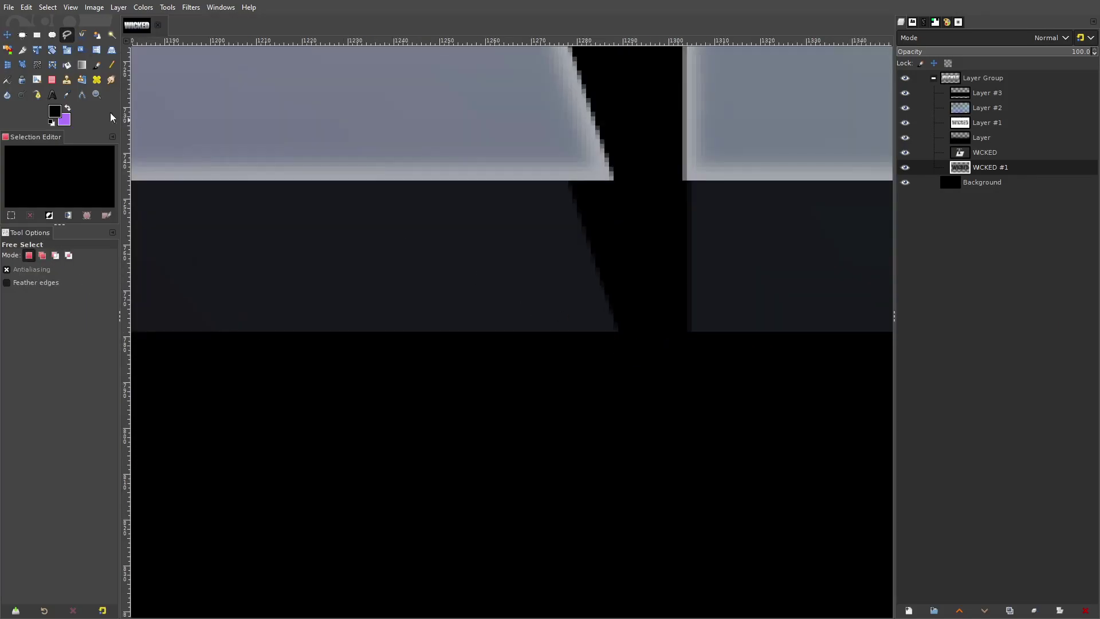
scroll(616, 329, up, 1)
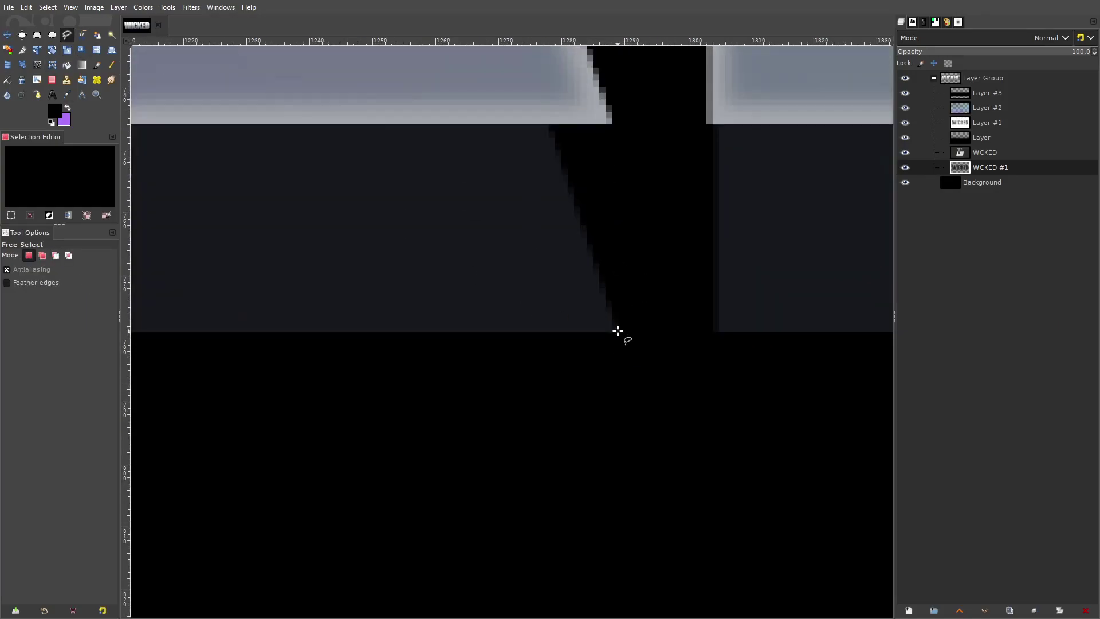
click(615, 330)
mouse_move(610, 118)
mouse_down()
mouse_move(462, 89)
mouse_move(496, 190)
mouse_move(589, 302)
mouse_up()
key(Return)
- Bring WICKED #1 to the top of the layer stack and sample its dark grey as the foreground colour
drag(974, 167, 974, 77)
scroll(614, 153, down, 5)
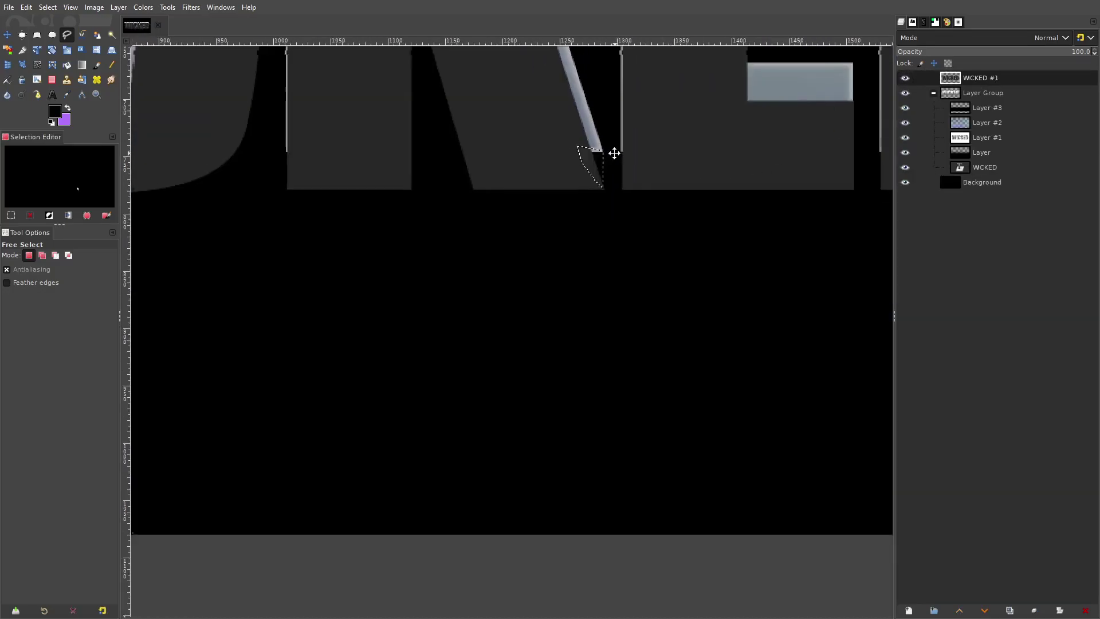
scroll(500, 320, up, 5)
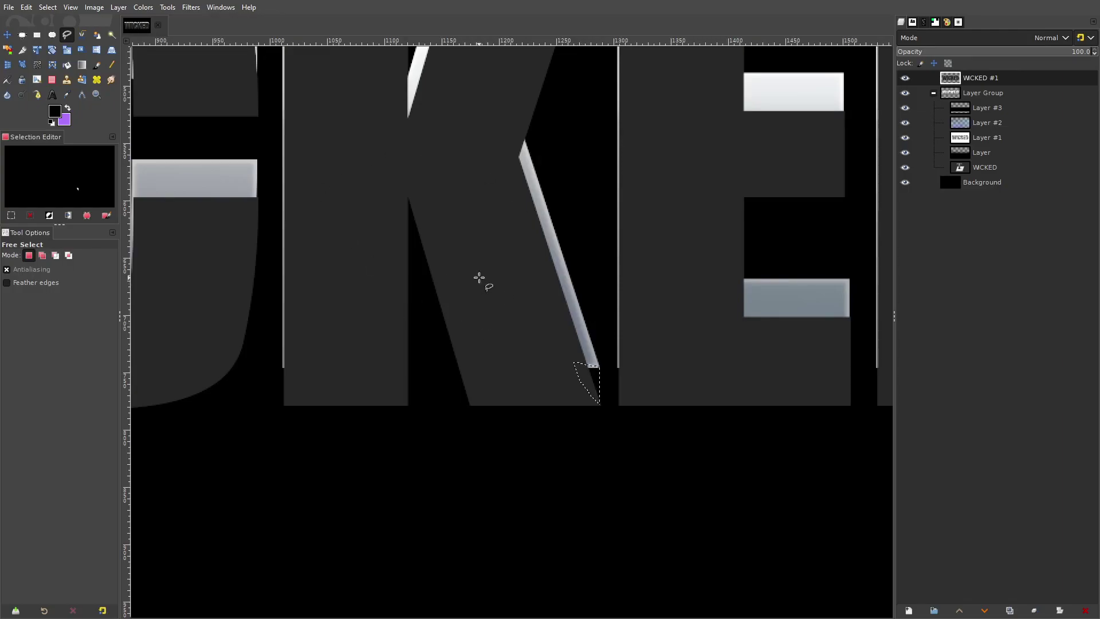
click(66, 95)
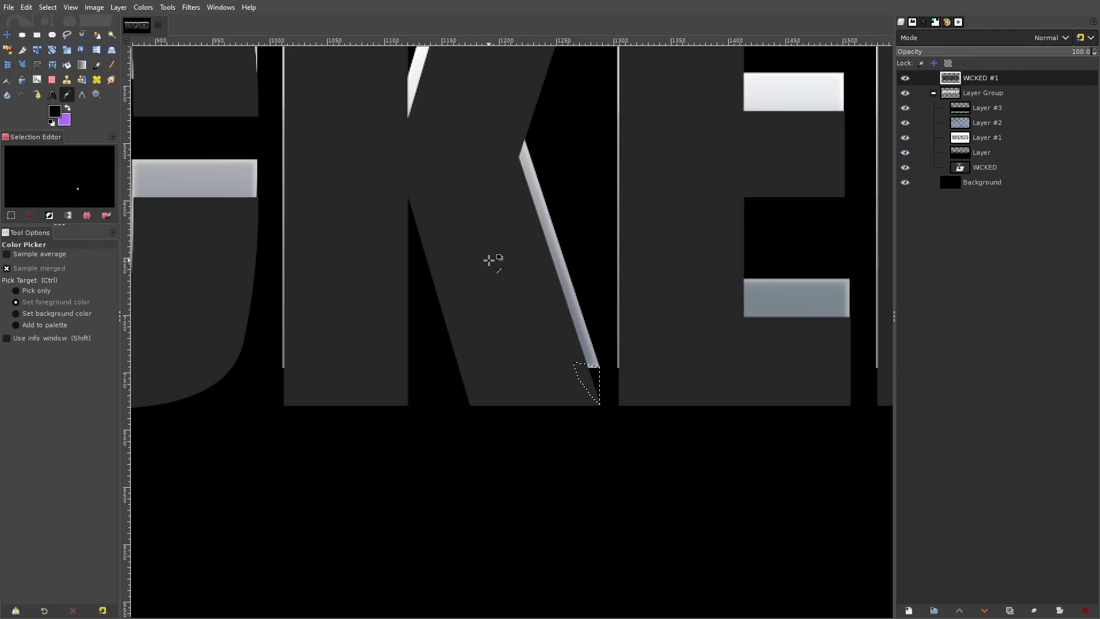
- Fill the selected K corner on WICKED #1 with dark grey using the 2. Hardness 100 paintbrush at size 232
key(p)
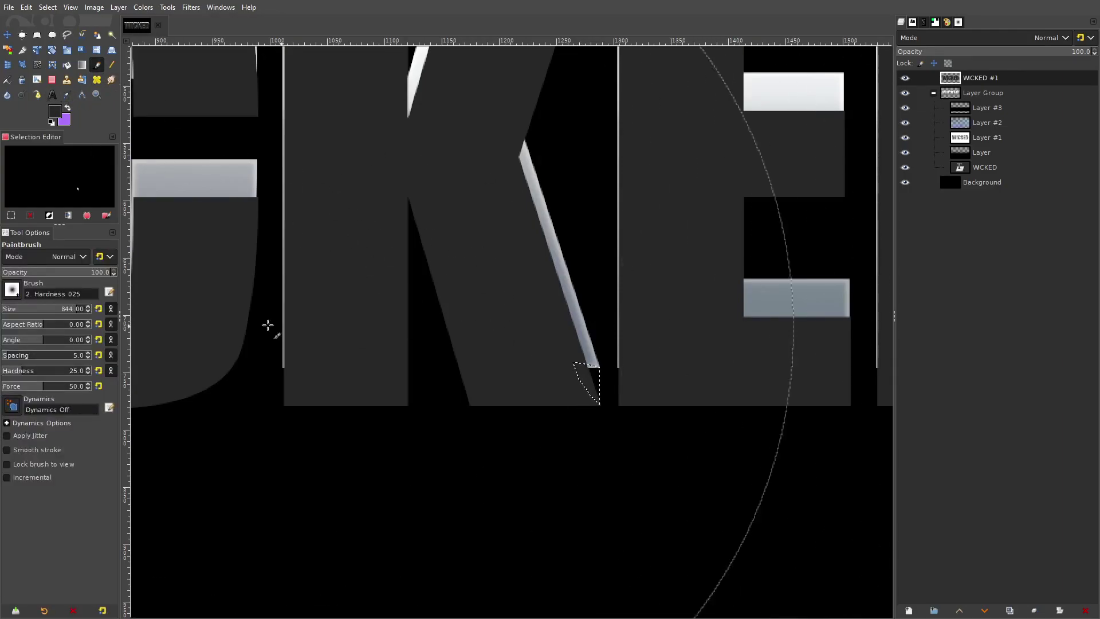
click(45, 317)
click(35, 307)
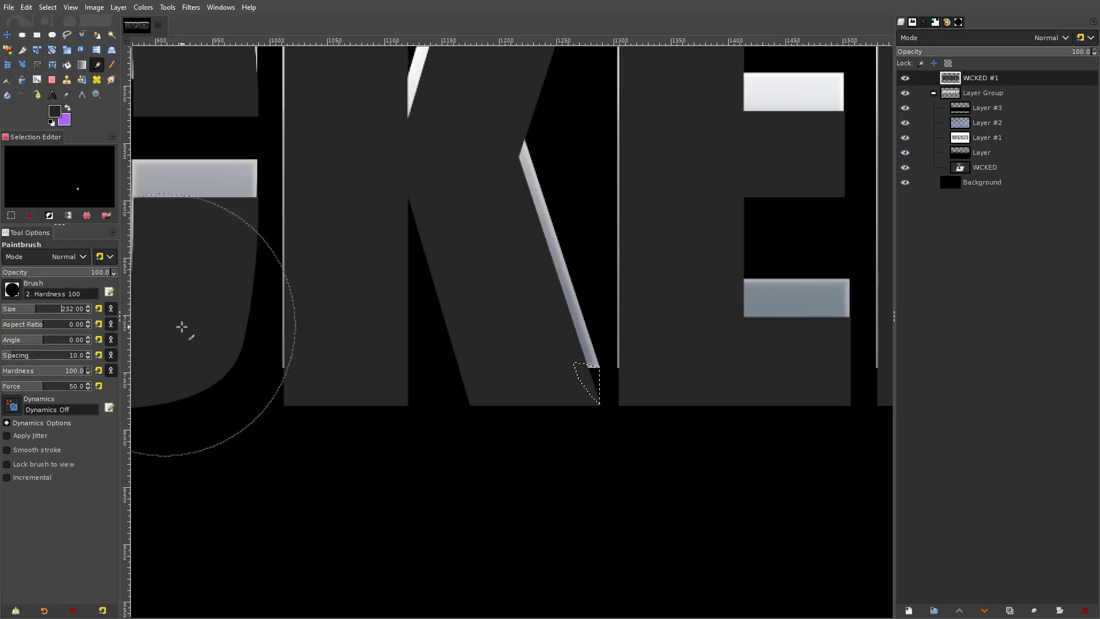
click(582, 372)
scroll(609, 411, up, 3)
key(1)
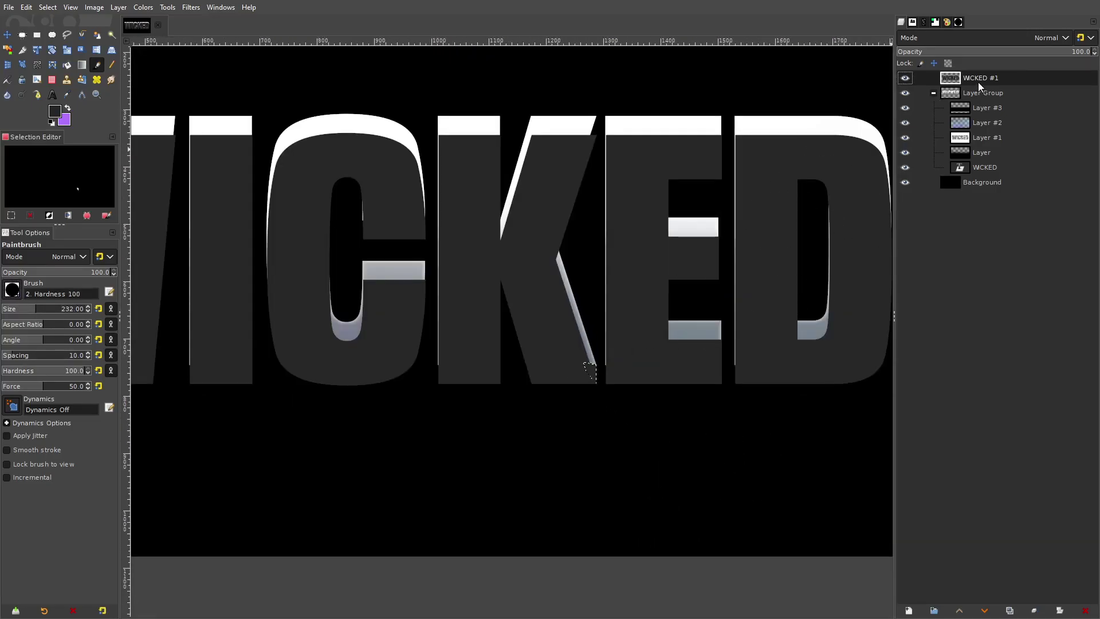
- Return WICKED #1 to its place below WICKED in the layer group and check the repaired K corner
drag(978, 82, 1004, 175)
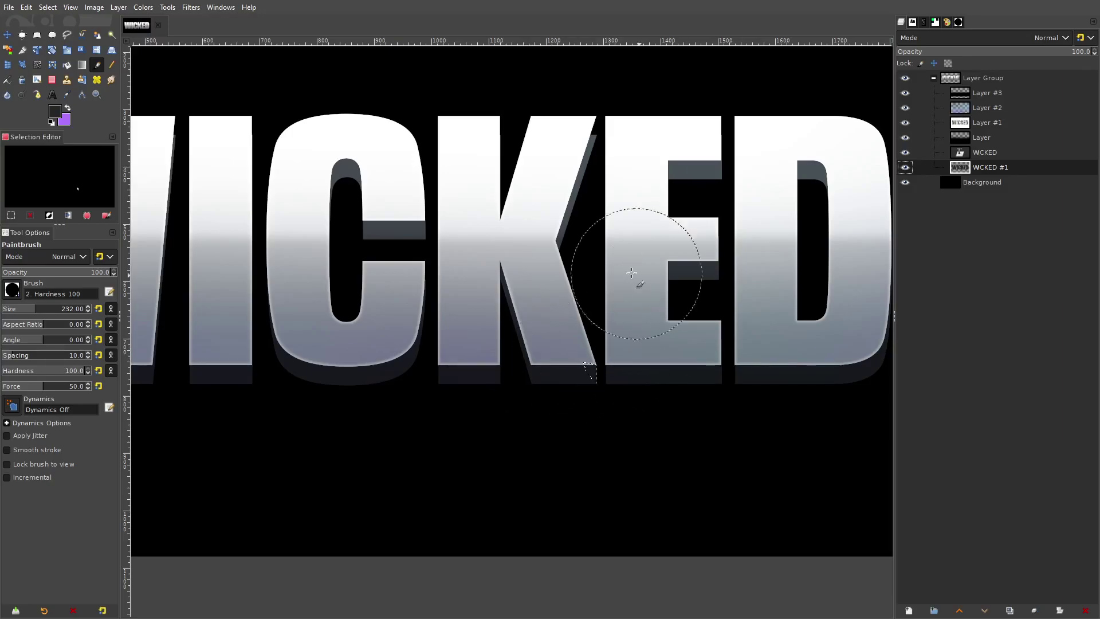
scroll(580, 385, up, 3)
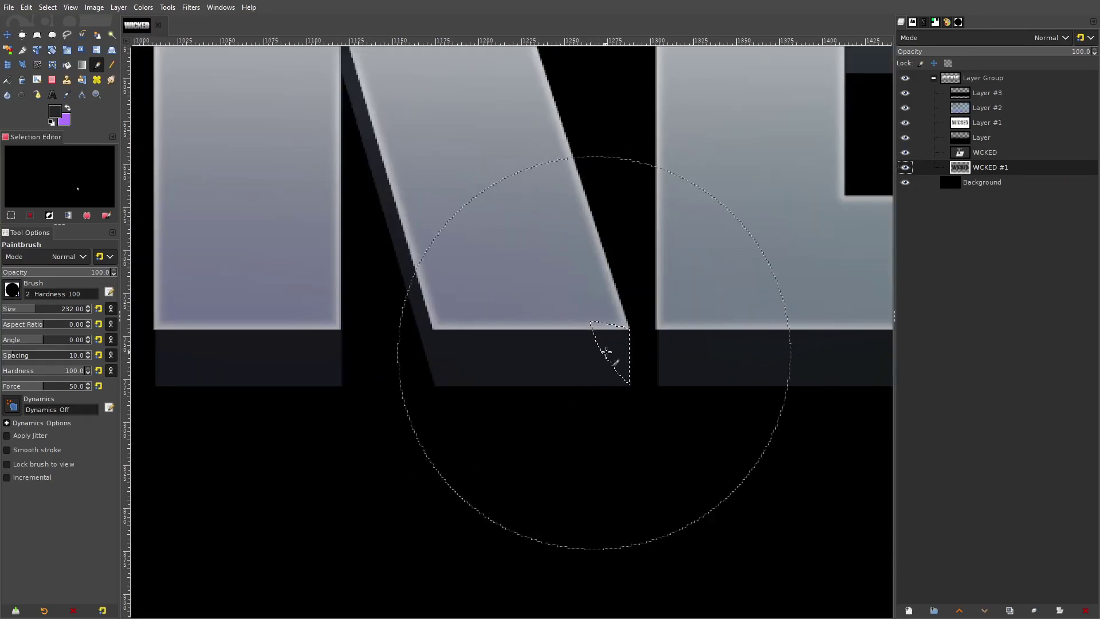
scroll(631, 358, down, 3)
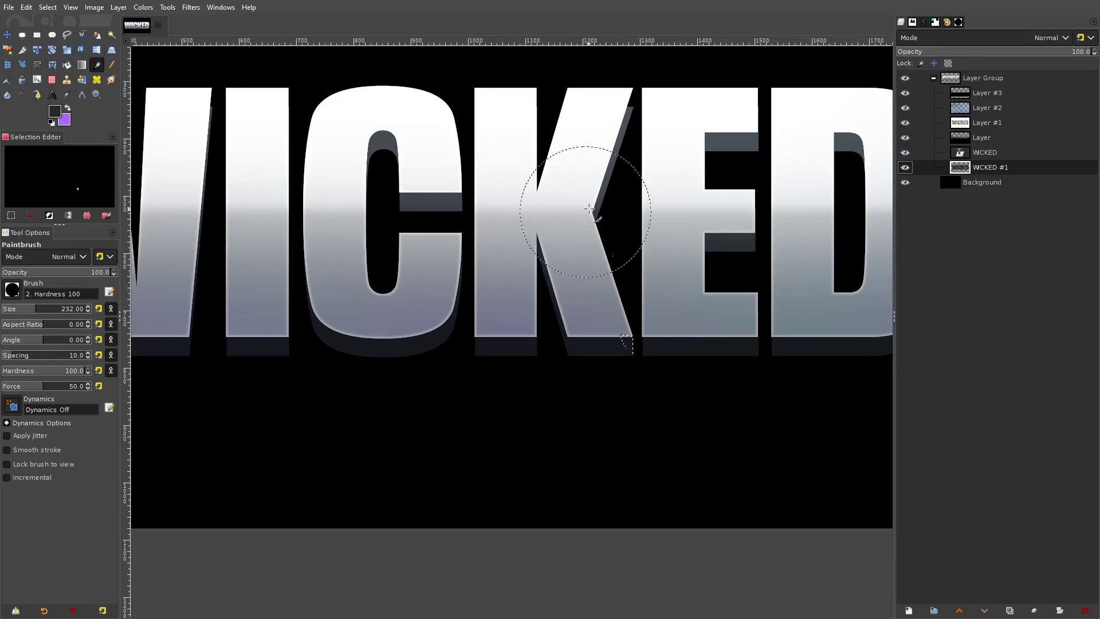
- Free-select the gap between the tip of the K's upper right arm and the extrusion below it
click(66, 35)
scroll(655, 109, up, 5)
scroll(667, 122, up, 2)
click(637, 115)
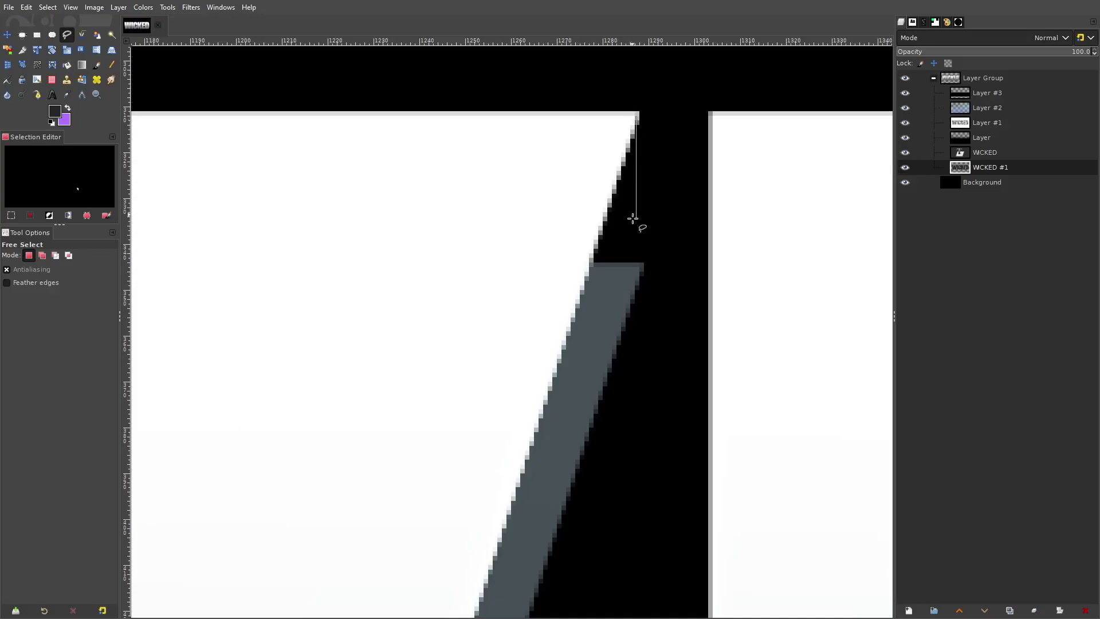
key(ctrl+z)
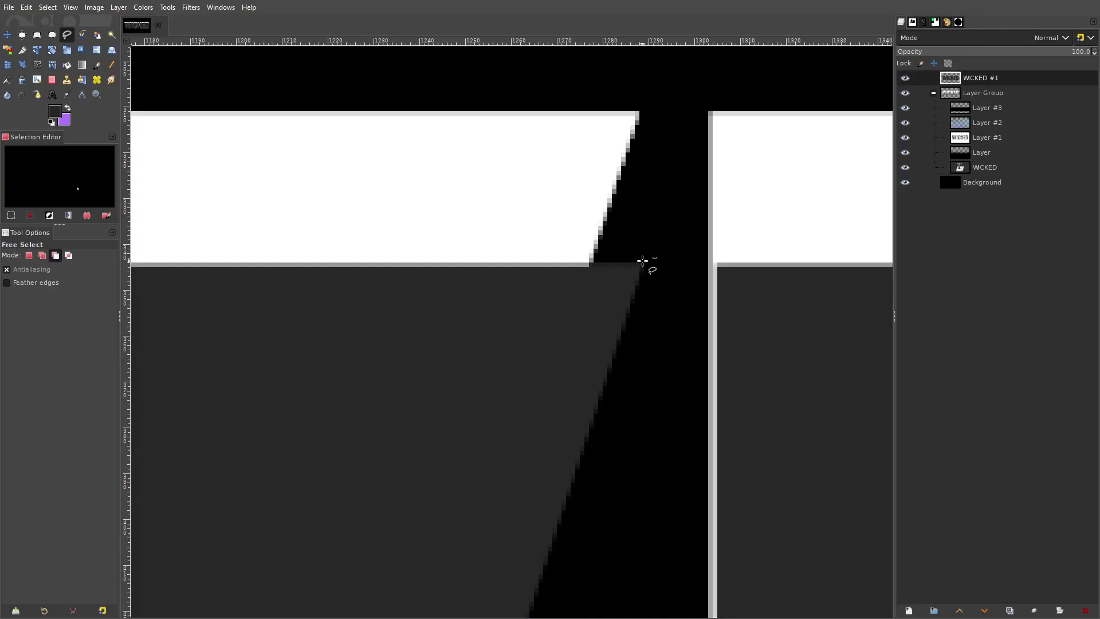
key(ctrl+y)
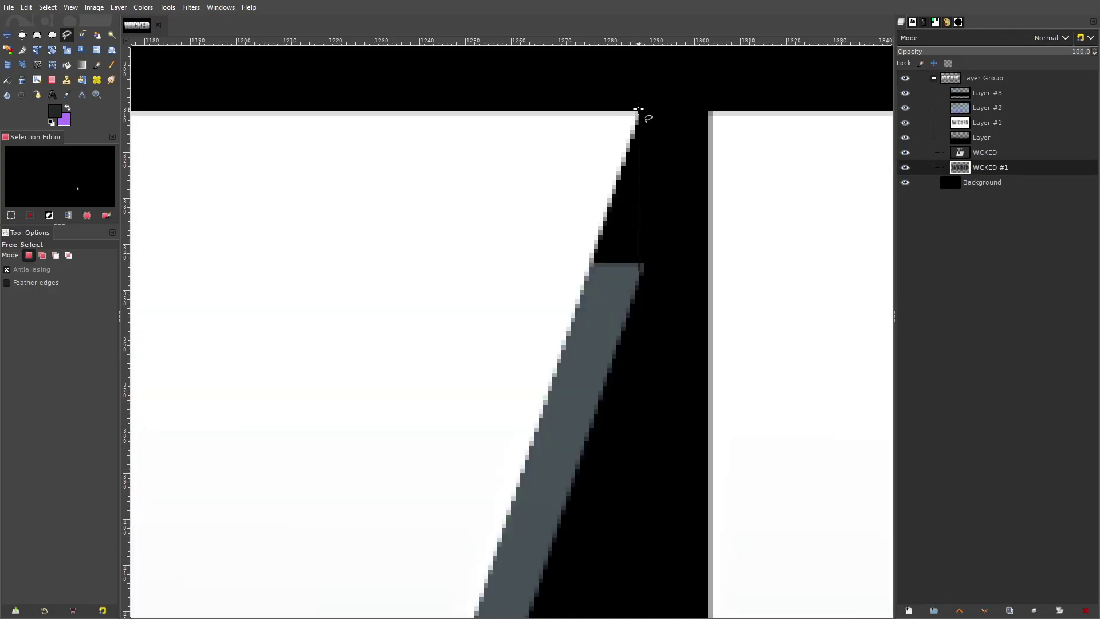
click(639, 117)
click(518, 142)
click(507, 265)
click(592, 284)
key(Return)
- Paint the selected gap at the K's upper arm dark grey on WICKED #1 and clear the selection
click(97, 66)
click(658, 221)
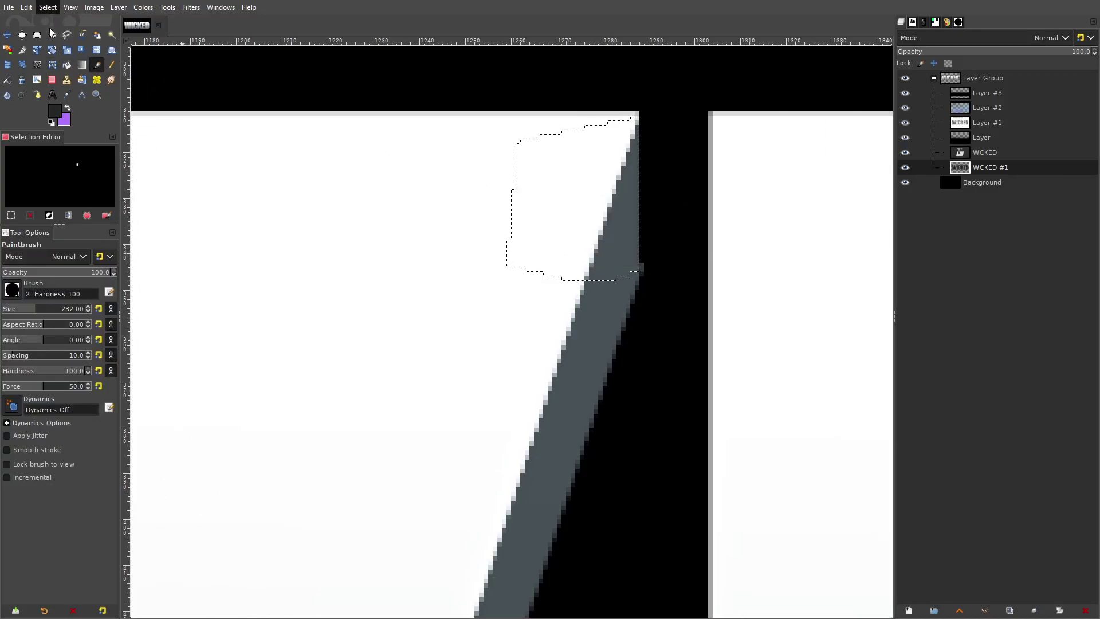
scroll(654, 263, down, 8)
scroll(745, 290, up, 4)
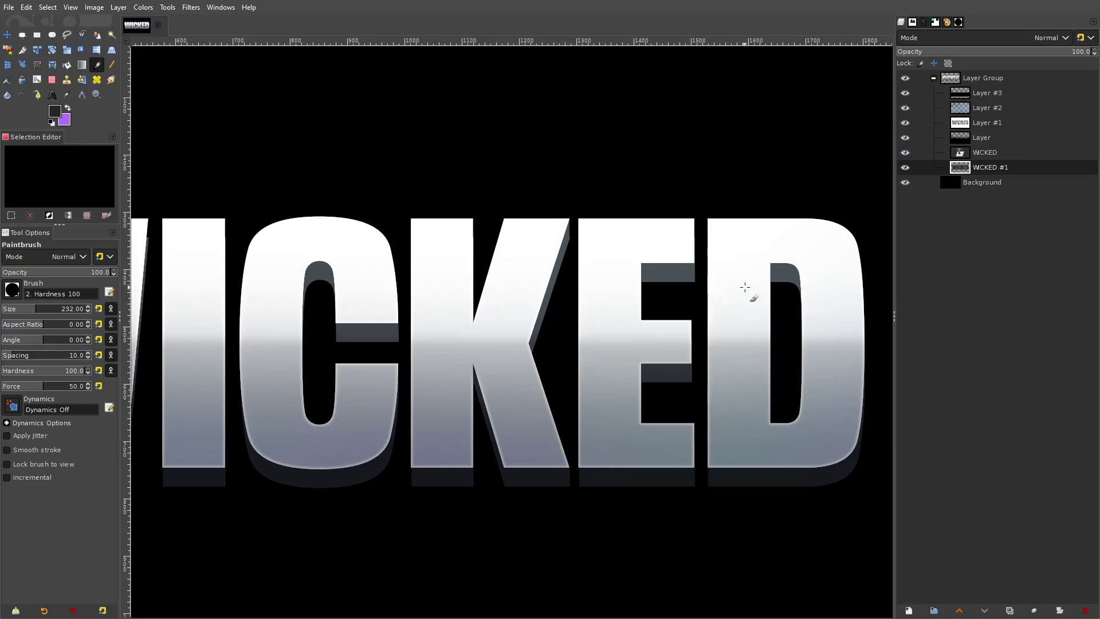
- Examine the extrusion around all the WICKED letters close up and at full image size
drag(777, 277, 657, 167)
drag(190, 248, 529, 204)
scroll(535, 195, up, 1)
scroll(522, 204, down, 4)
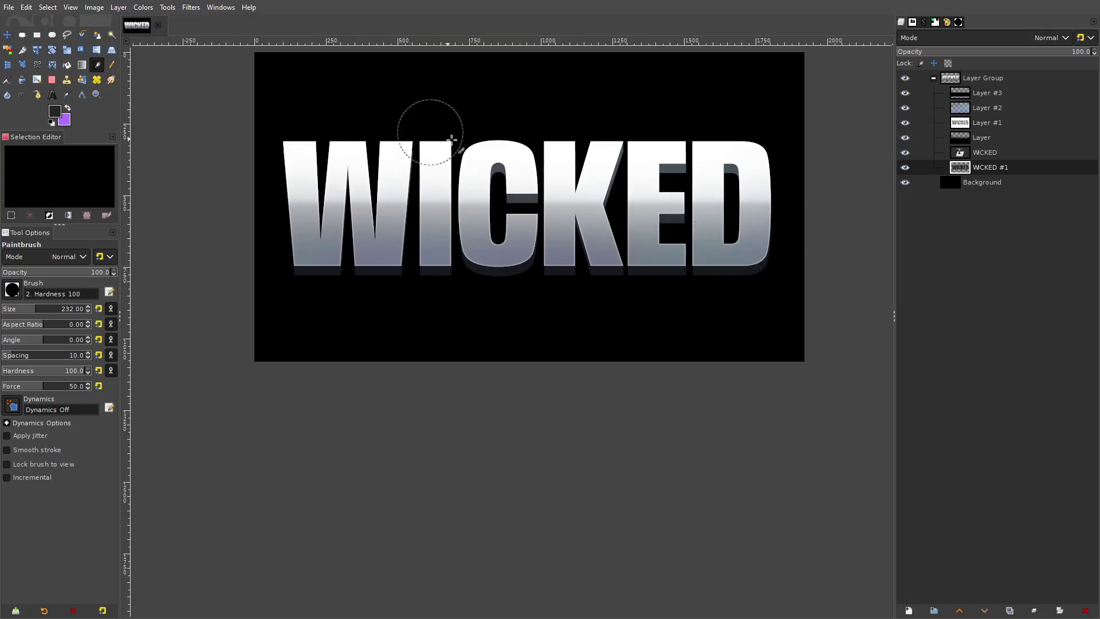
scroll(646, 236, down, 1)
scroll(646, 236, down, 1)
scroll(630, 235, up, 2)
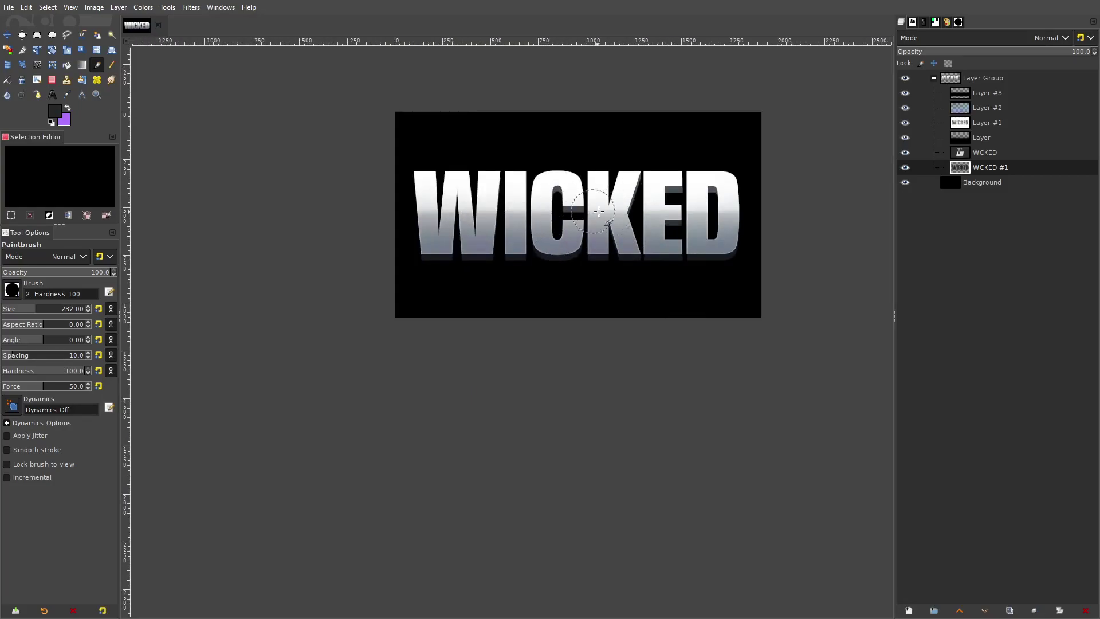
scroll(551, 226, up, 1)
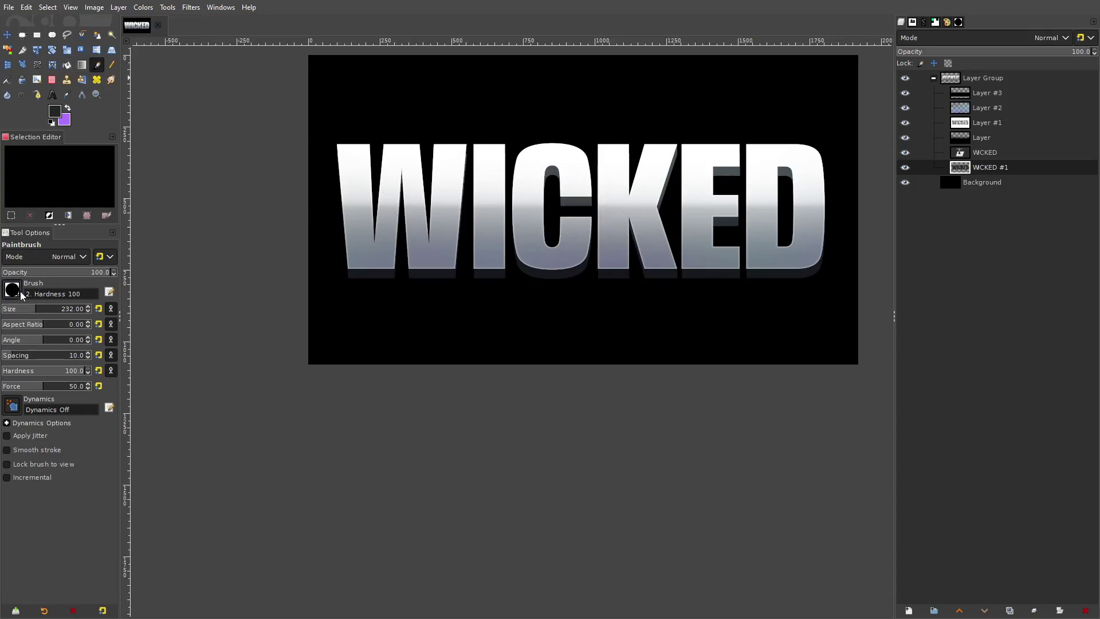
- Set the paintbrush to 2. Hardness 025 at size 178 and add a new transparent layer above WICKED #1
click(21, 311)
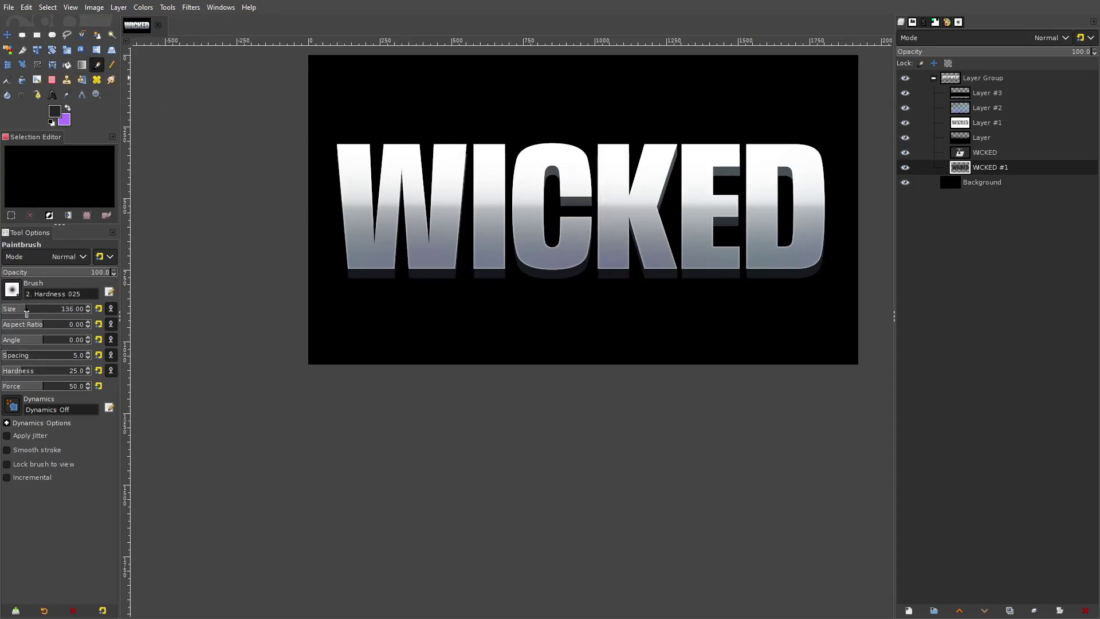
drag(26, 313, 31, 312)
scroll(393, 271, up, 1)
drag(392, 269, 310, 261)
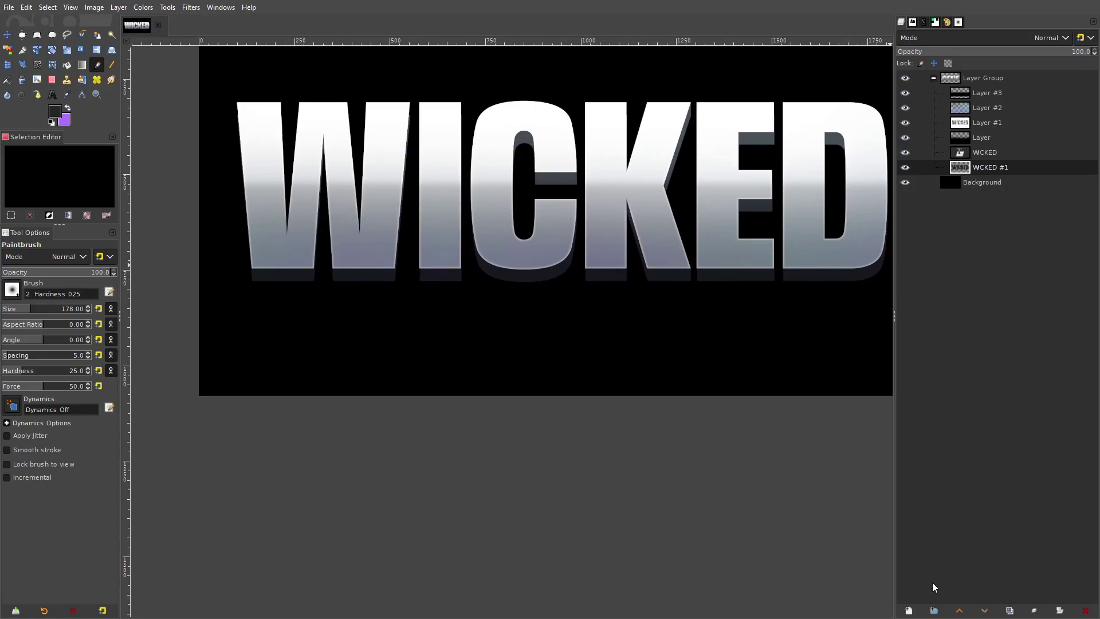
shift+click(908, 611)
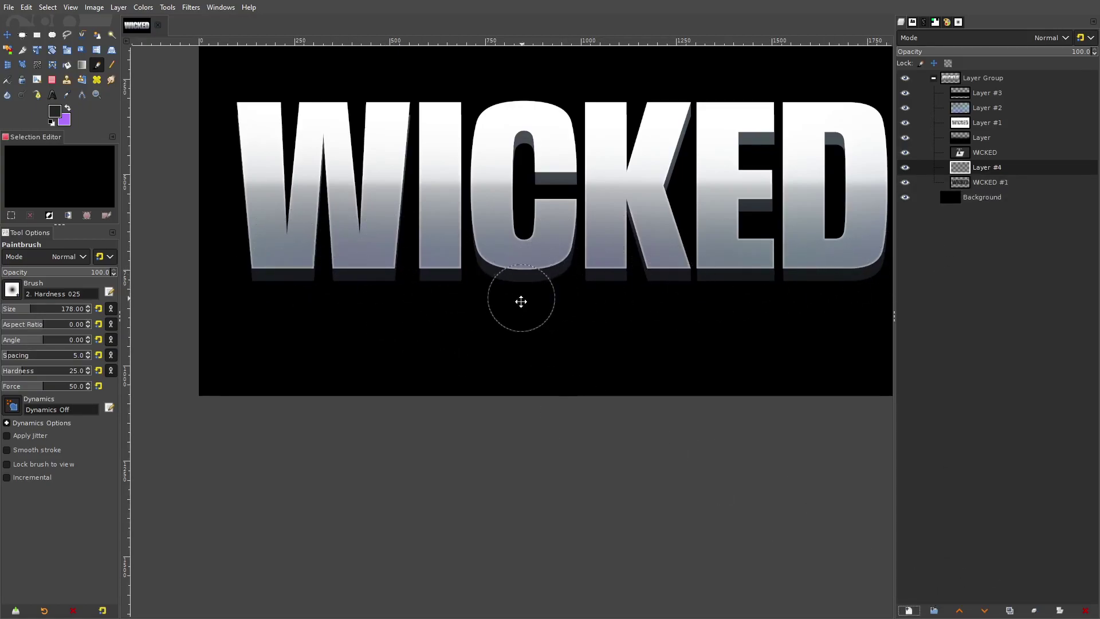
drag(520, 302, 508, 323)
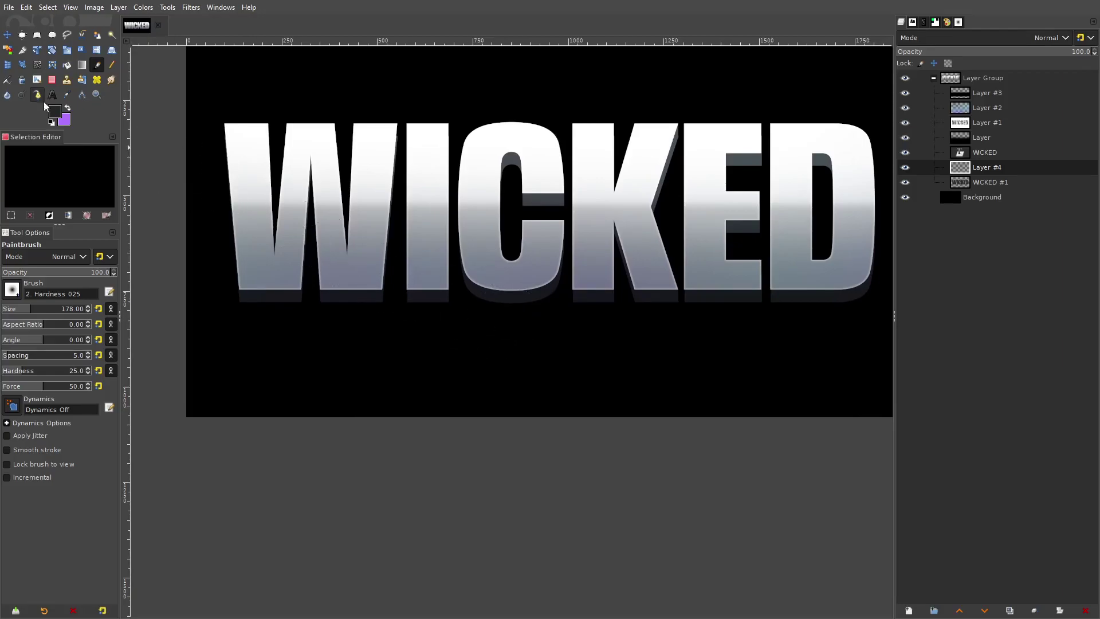
- Paint a straight soft white stroke behind the lower part of the letters, from left of the W to right of the D
click(227, 265)
drag(778, 264, 609, 257)
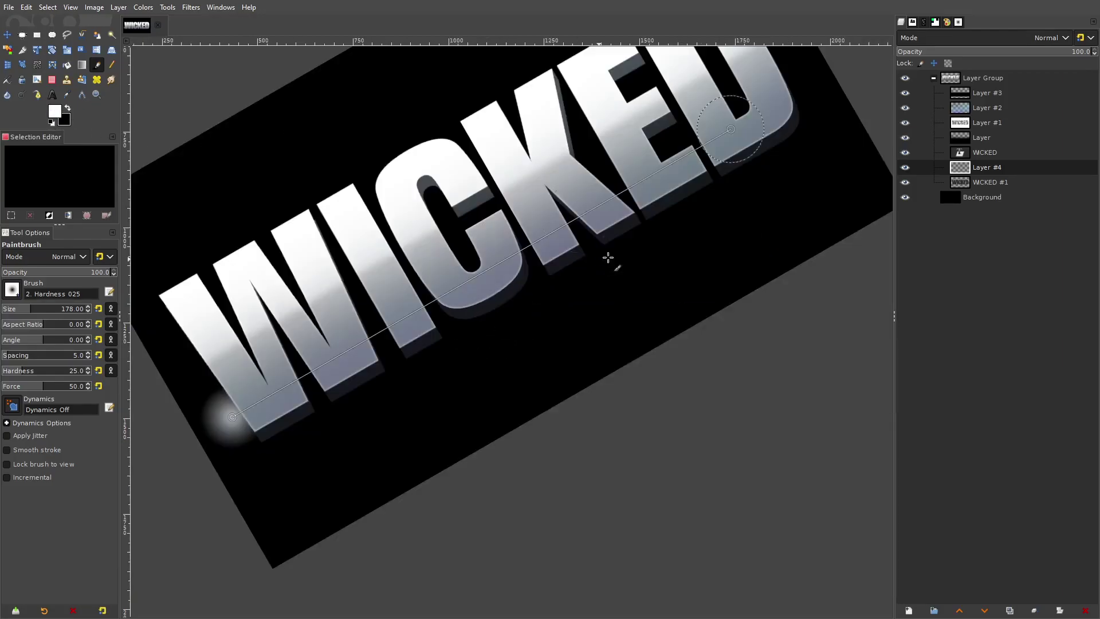
drag(772, 228, 744, 282)
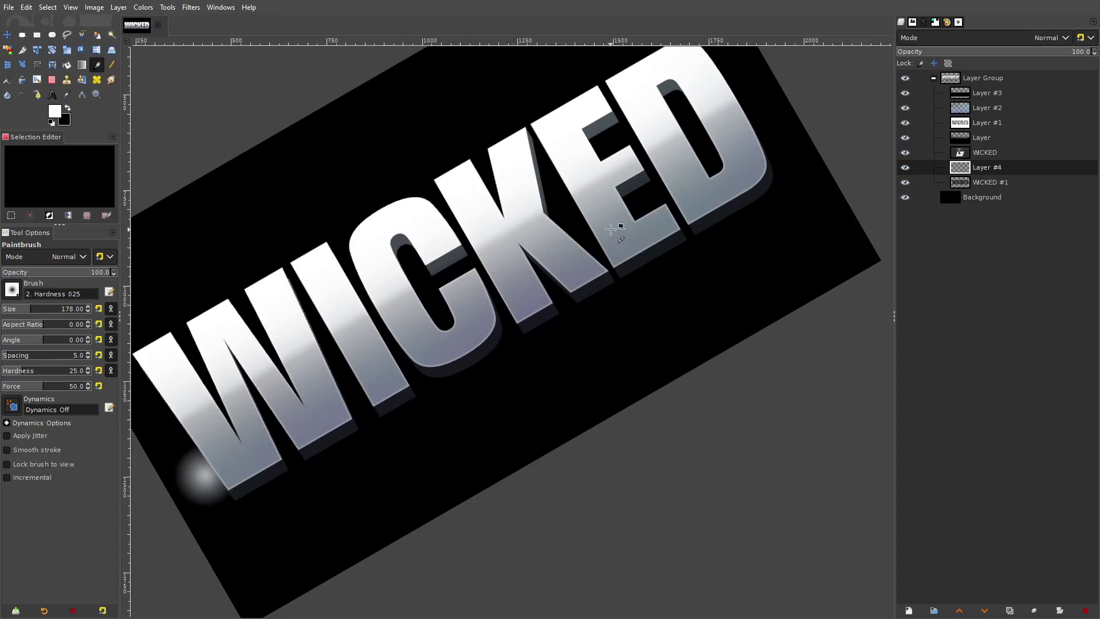
scroll(611, 229, down, 2)
drag(630, 215, 674, 336)
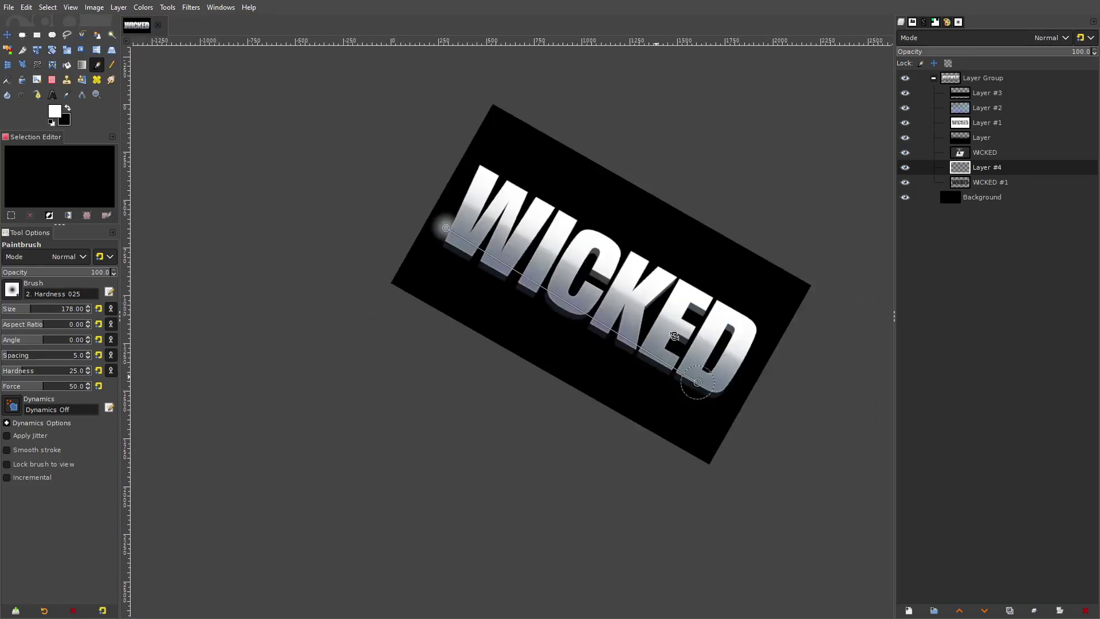
scroll(674, 335, up, 1)
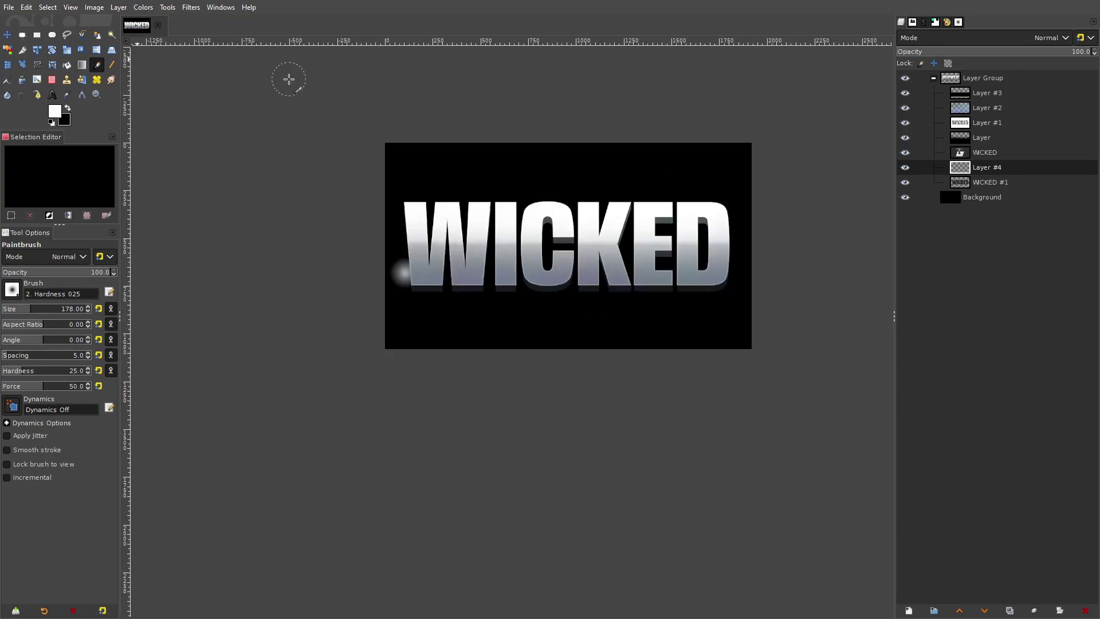
drag(708, 228, 620, 210)
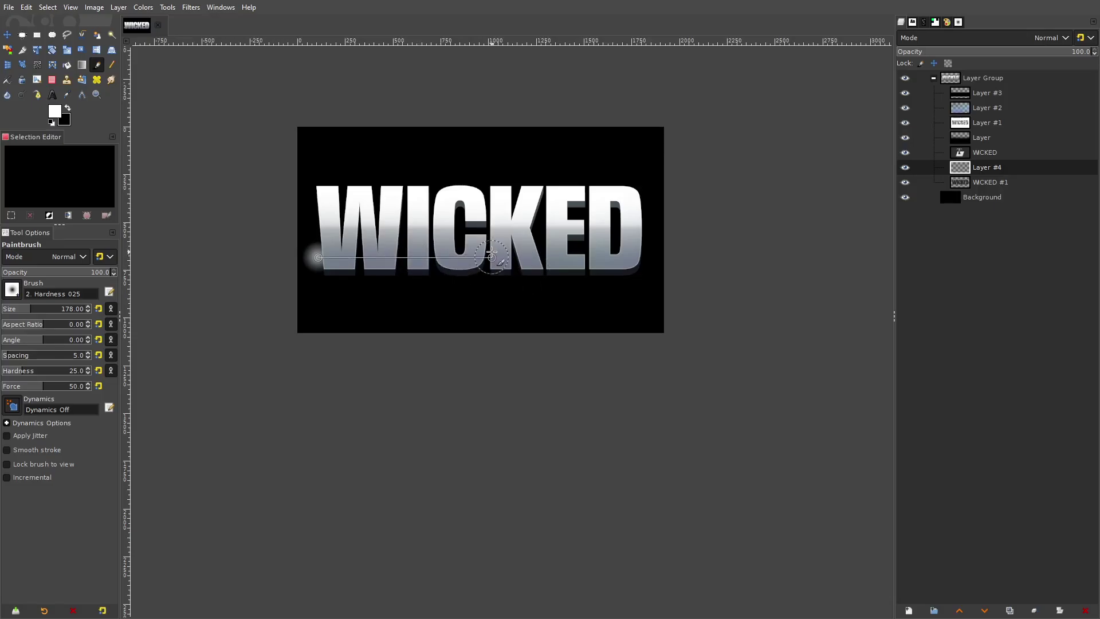
shift+click(650, 261)
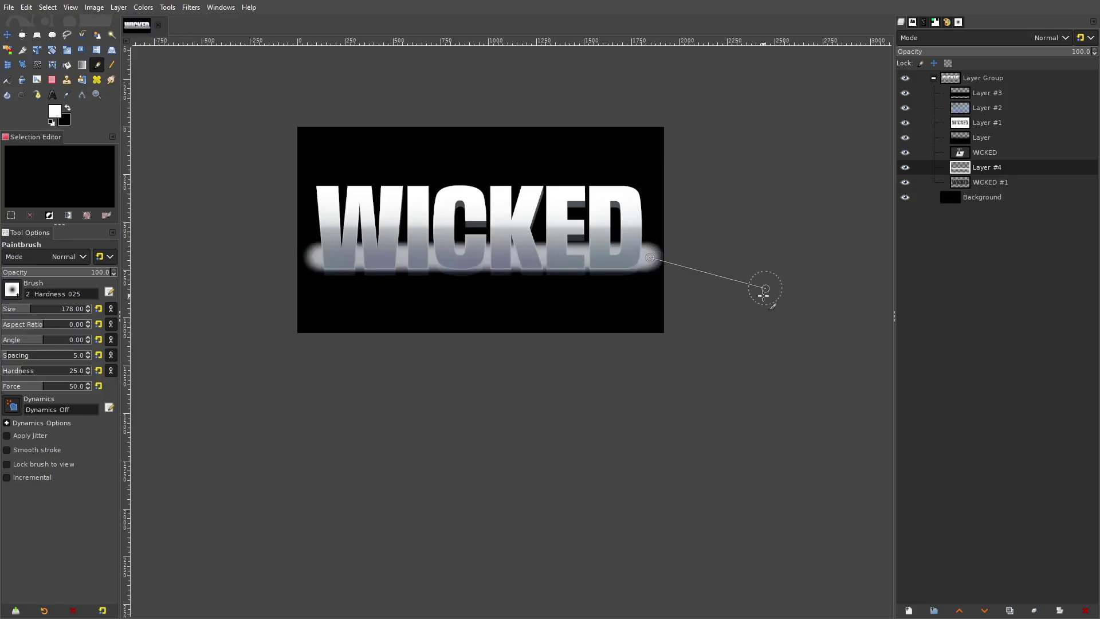
- Set Layer #4's blend mode to Overlay and switch to the Move tool
scroll(422, 285, up, 4)
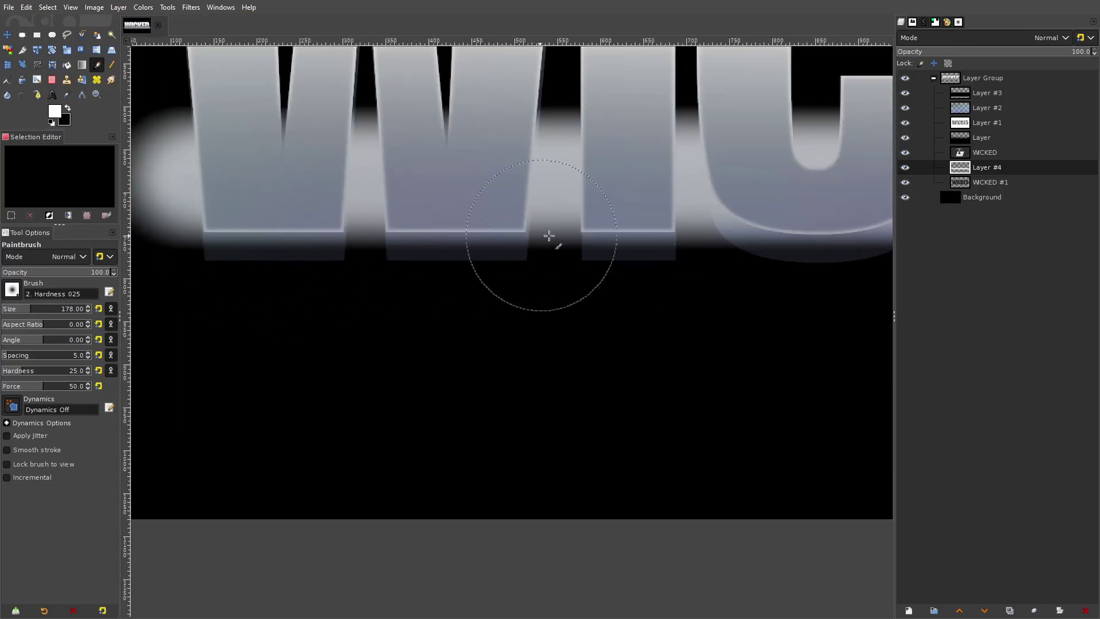
click(974, 297)
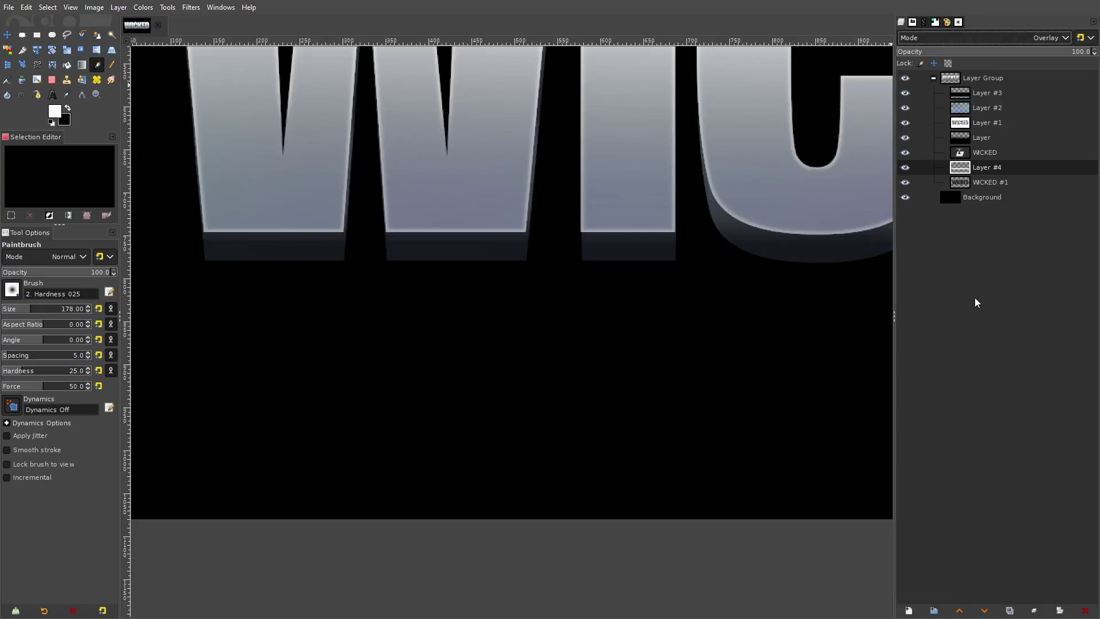
click(7, 36)
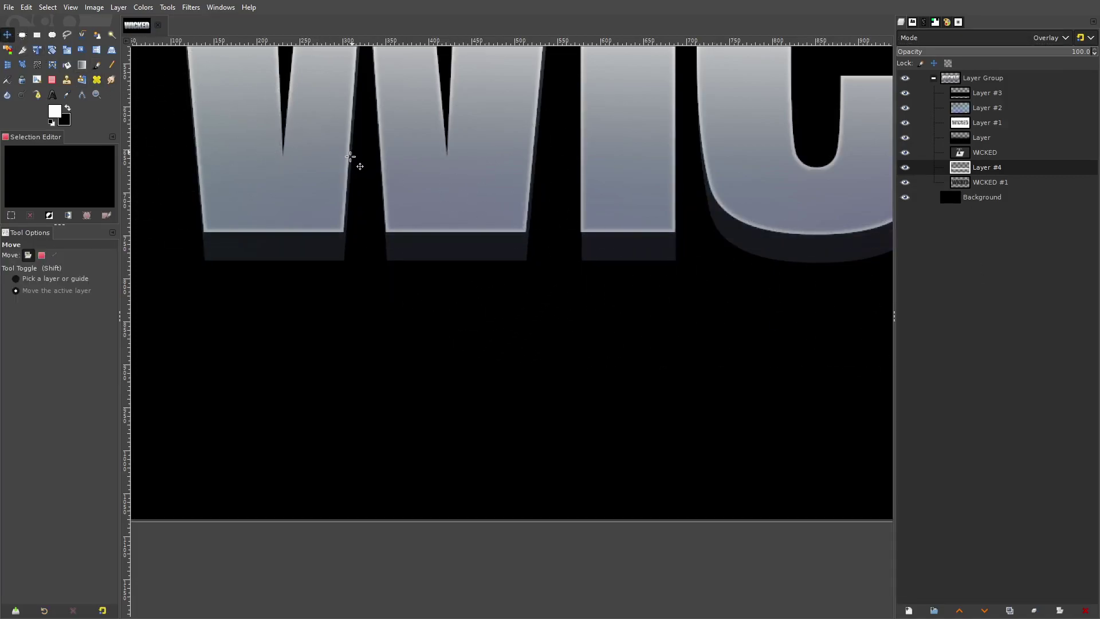
scroll(348, 161, down, 4)
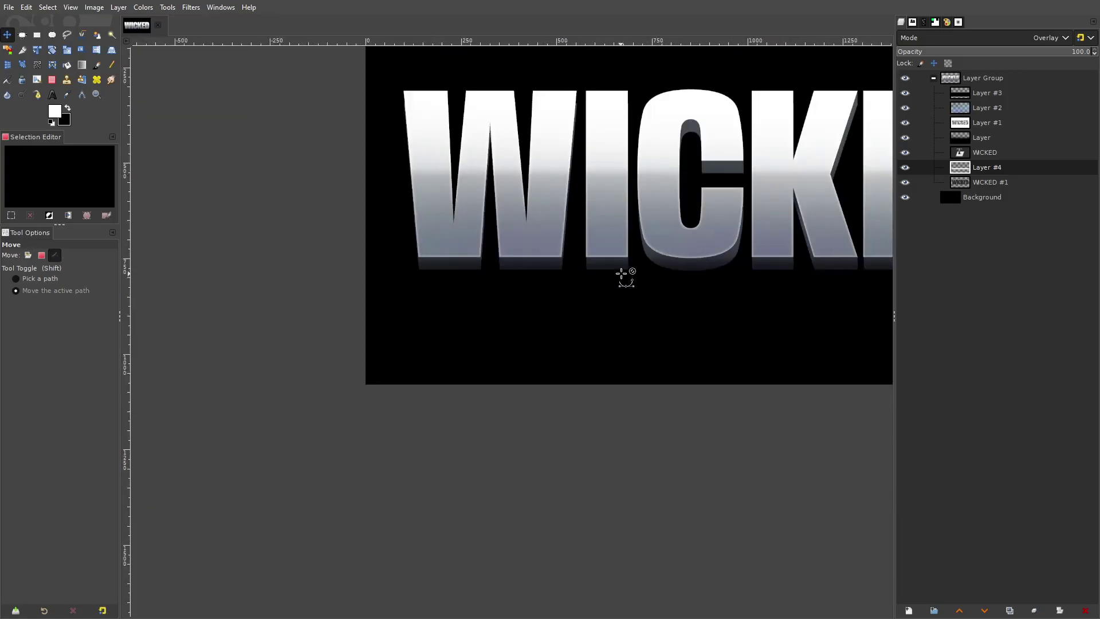
scroll(665, 268, up, 2)
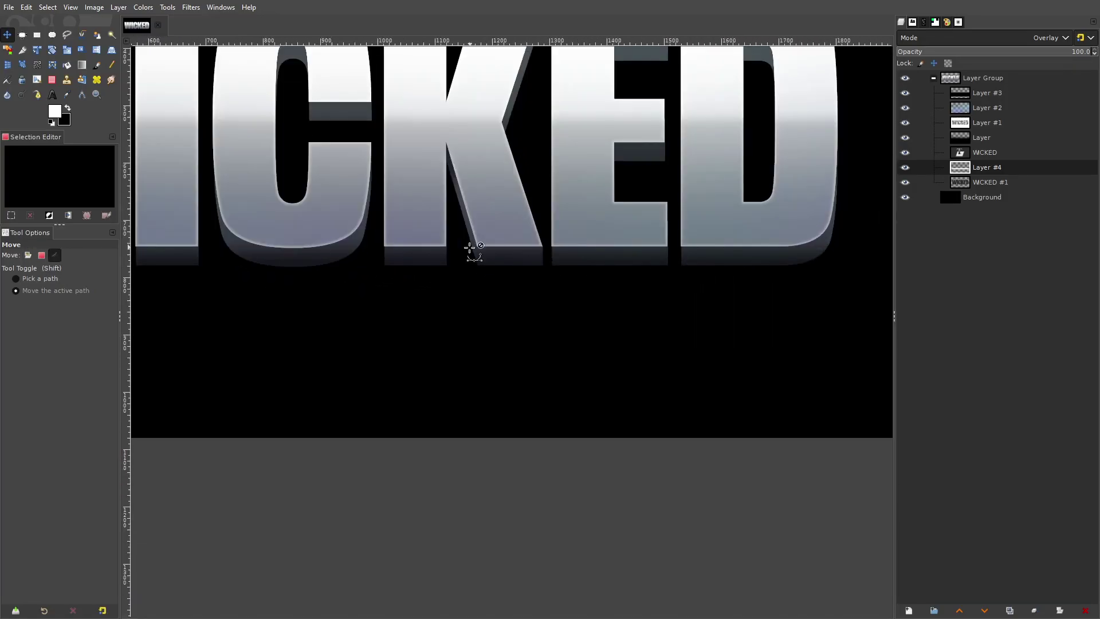
- Toggle Layer #4's visibility to compare the extrusion with and without the Overlay highlight
click(905, 167)
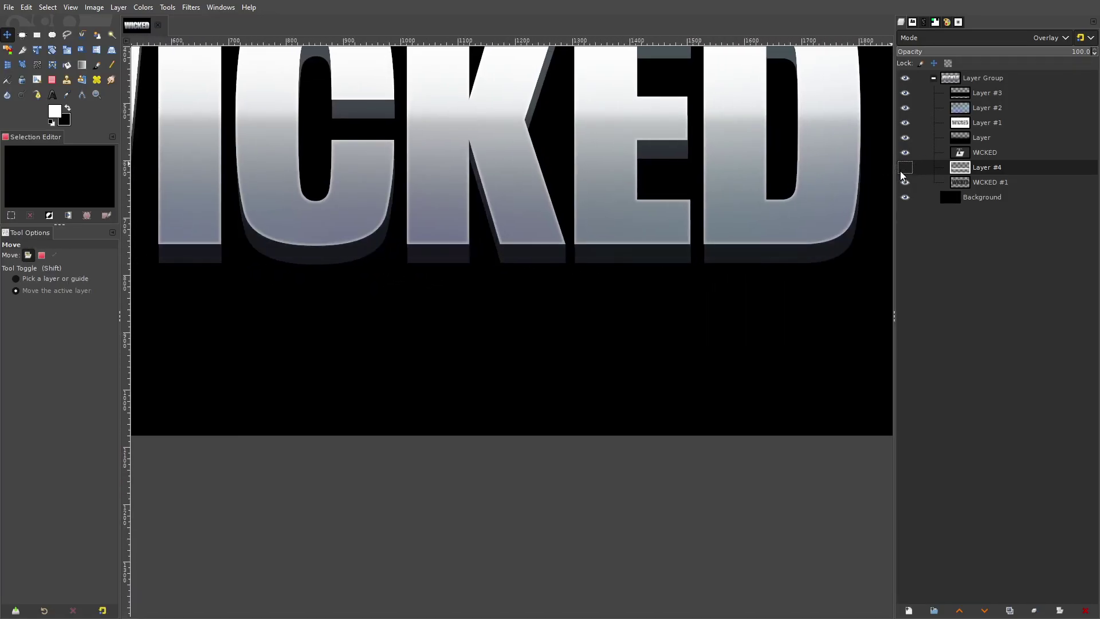
click(905, 167)
click(905, 167)
click(905, 167)
click(905, 167)
click(905, 166)
scroll(723, 260, down, 3)
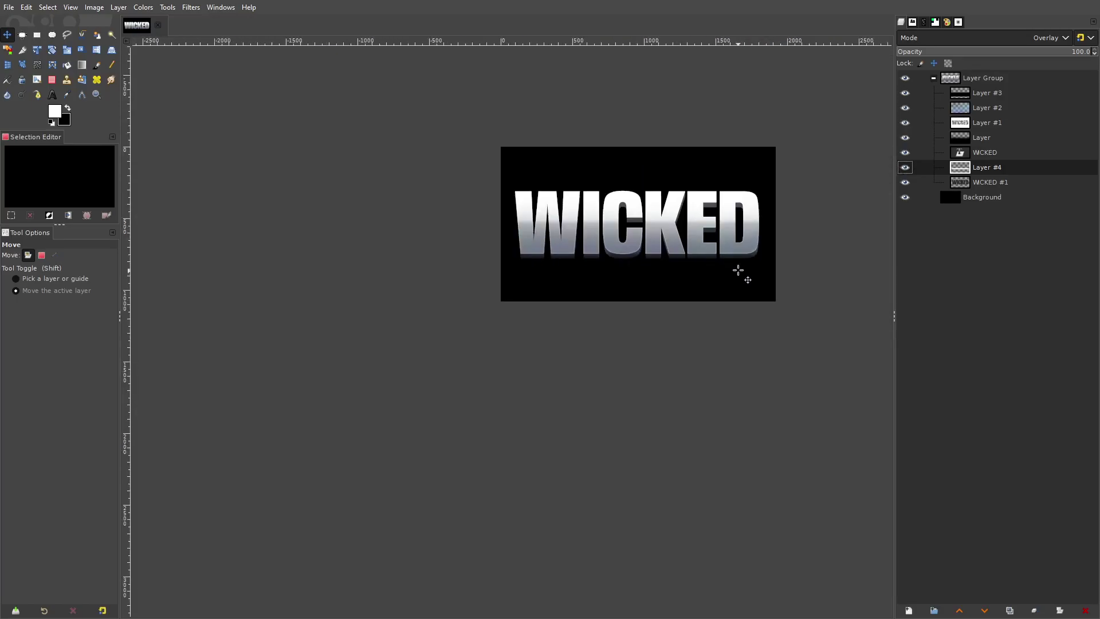
- Duplicate the Overlay highlight Layer #4, reduce the copy's opacity to 35.9, and compare the lettering with and without it
key(shift+ctrl+d)
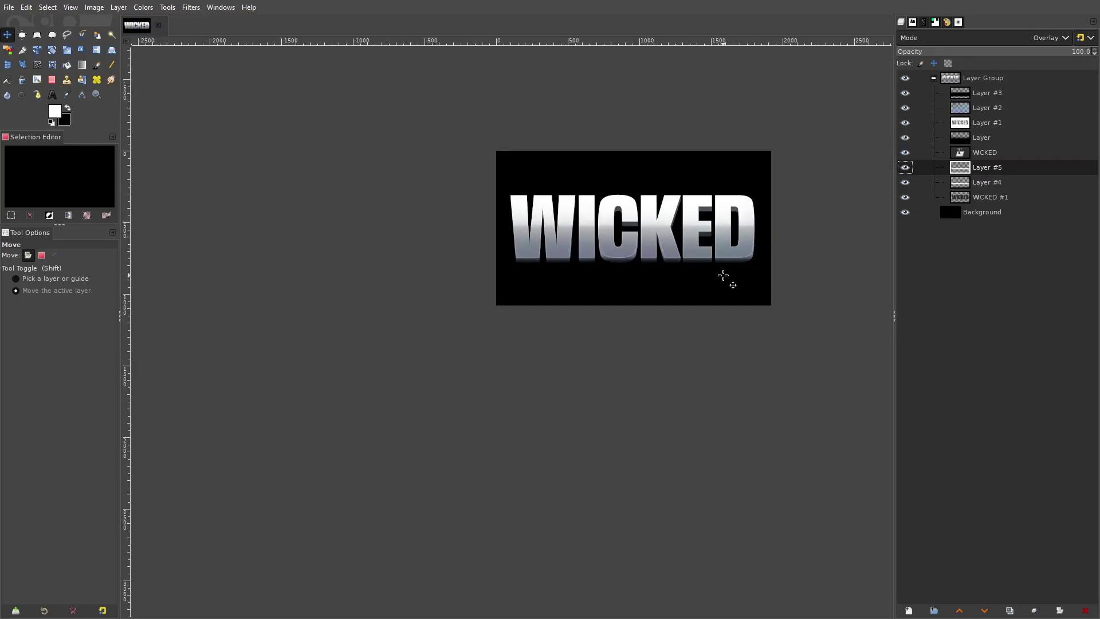
drag(1002, 56, 972, 58)
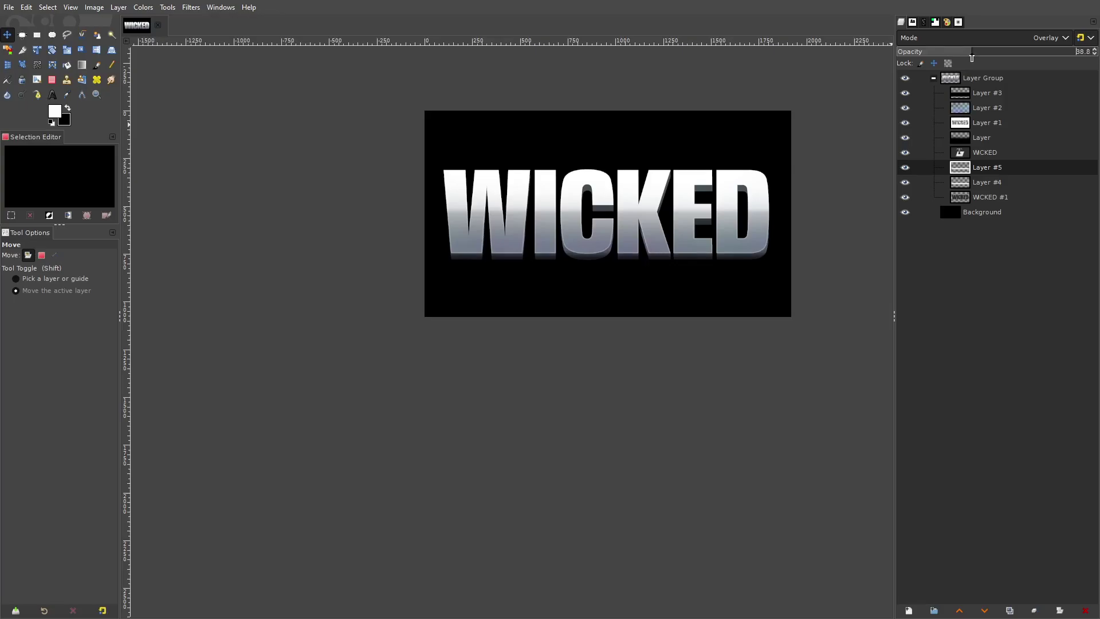
click(905, 167)
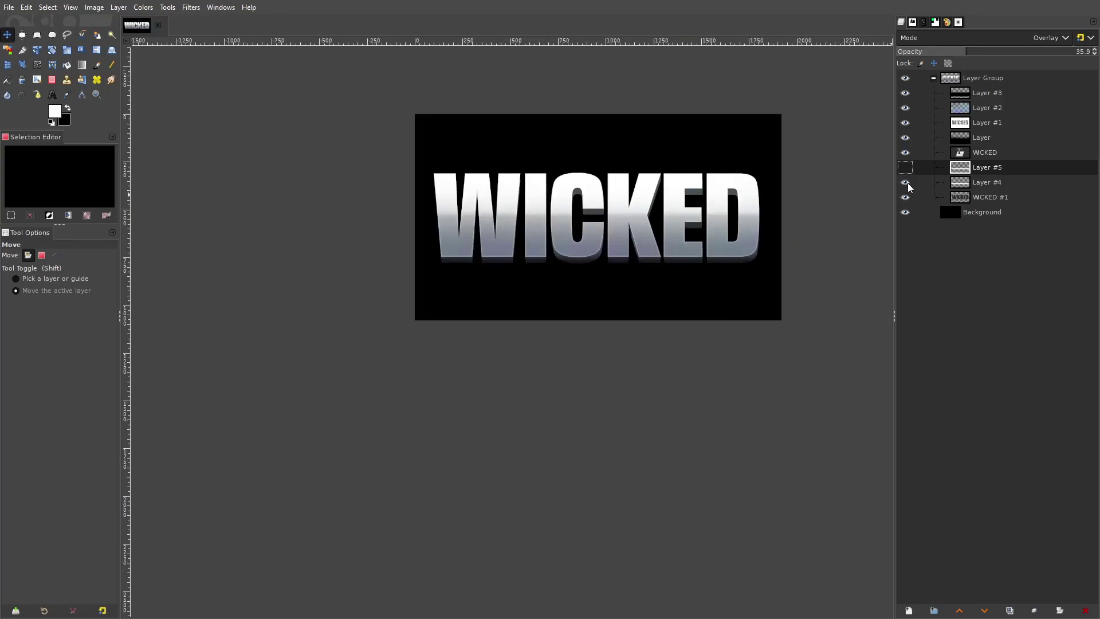
click(905, 167)
scroll(710, 243, down, 2)
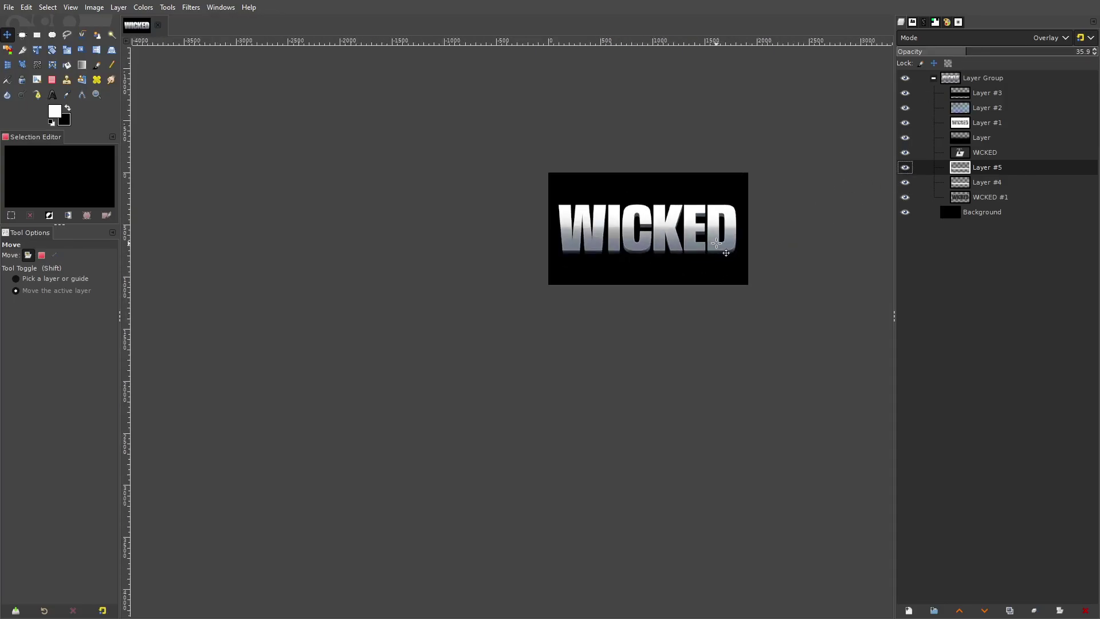
scroll(729, 252, up, 3)
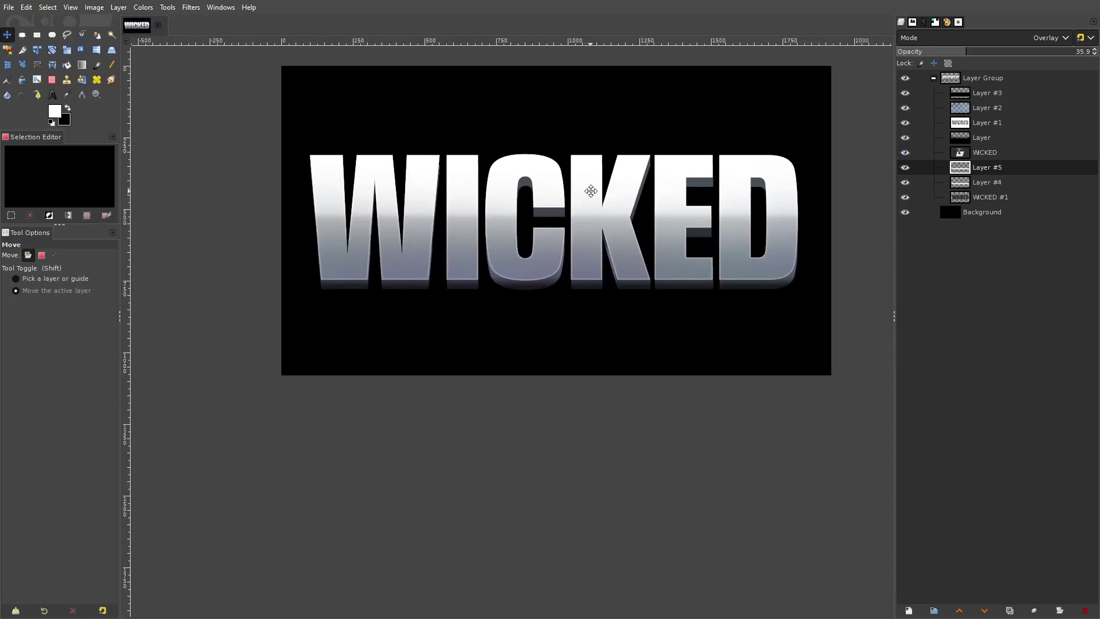
- Toggle the Background layer's visibility to examine the WICKED lettering on transparency and on black at several zoom levels
click(905, 212)
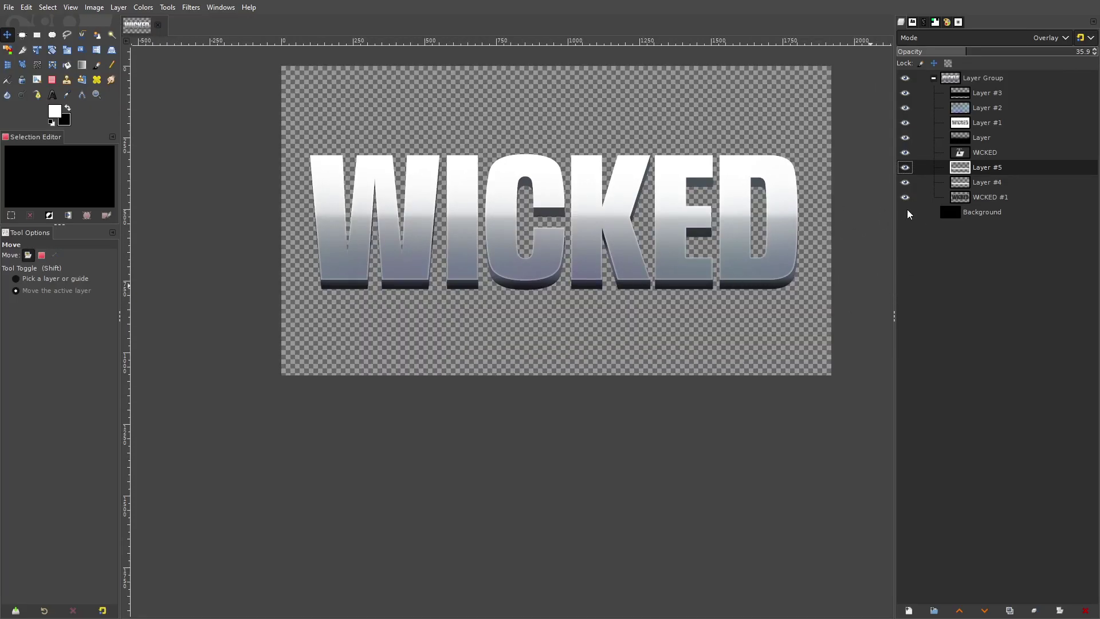
click(905, 212)
click(905, 212)
scroll(690, 216, down, 3)
scroll(679, 225, up, 3)
drag(667, 210, 667, 231)
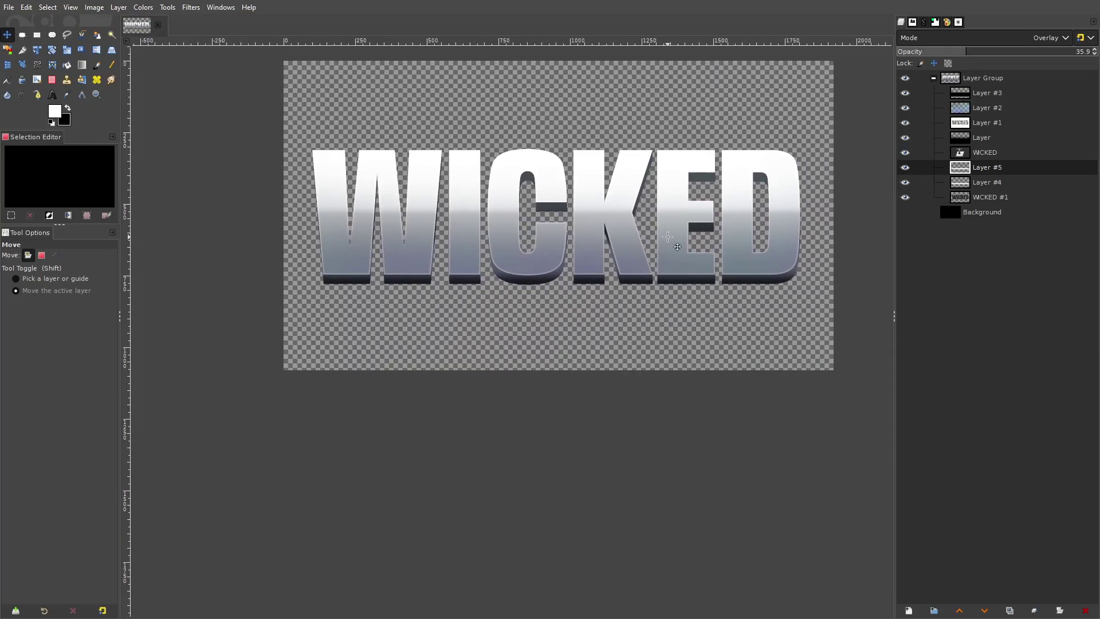
scroll(732, 201, down, 1)
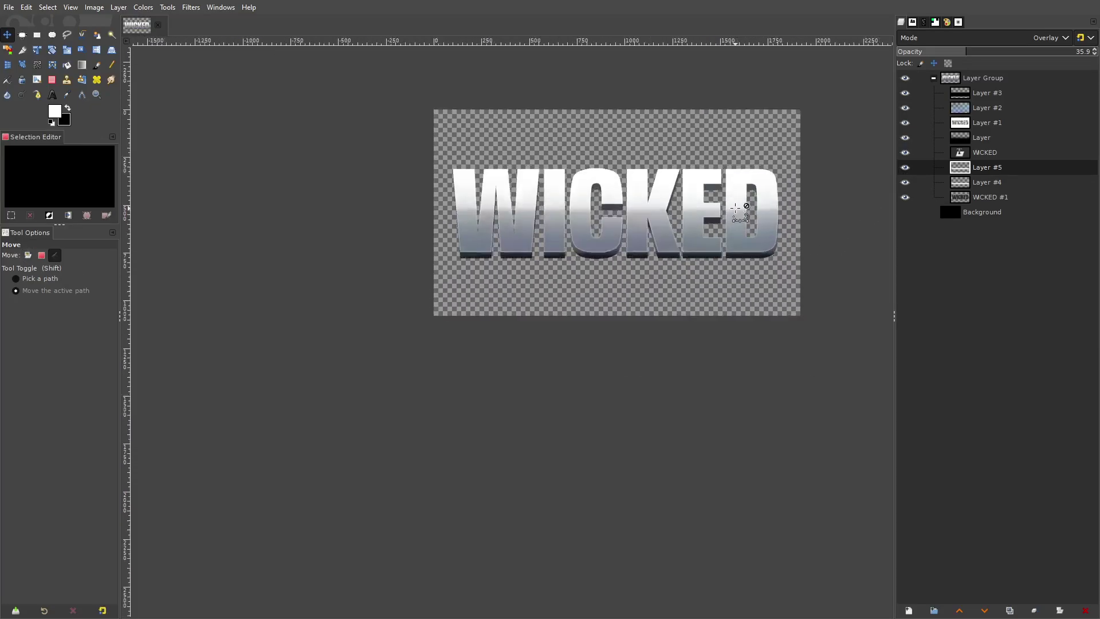
scroll(732, 202, up, 1)
click(905, 213)
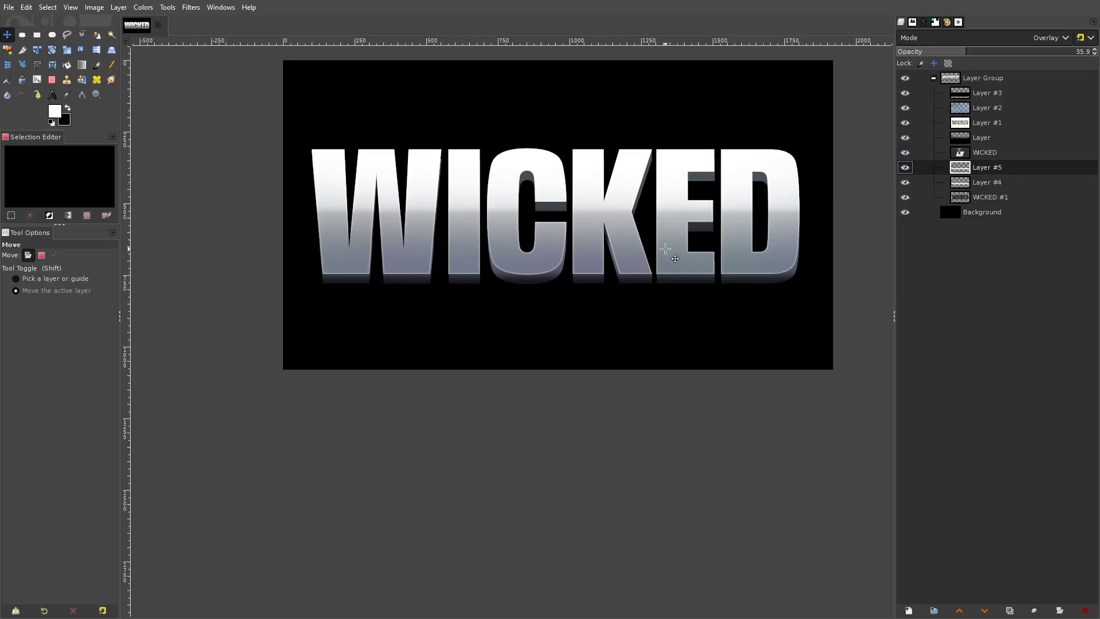
scroll(716, 321, down, 3)
scroll(709, 342, up, 4)
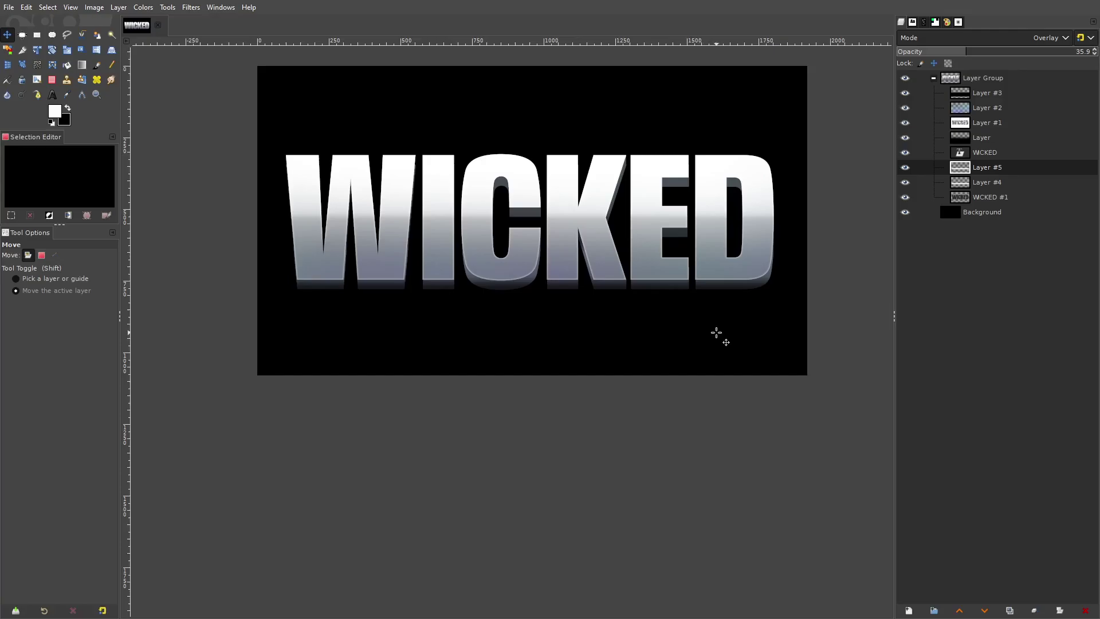
drag(729, 366, 783, 408)
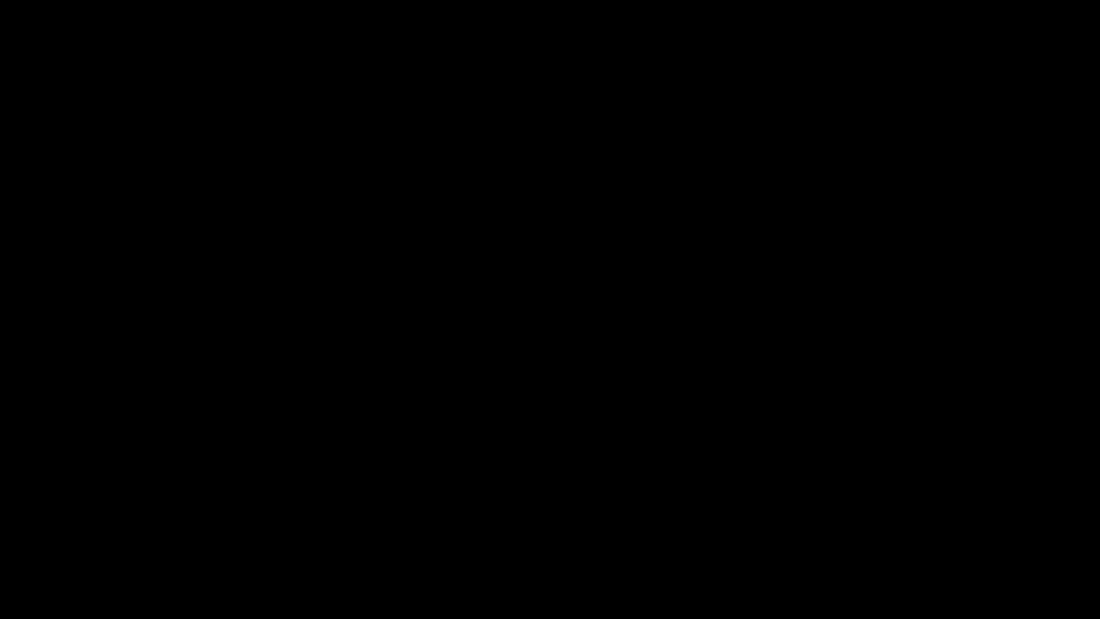